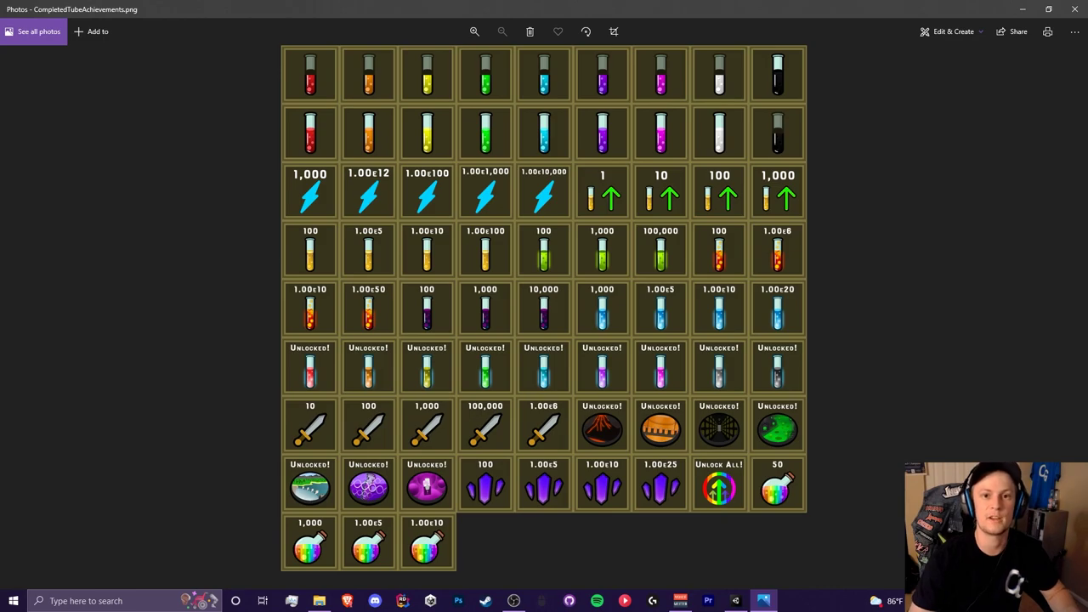
Step: View the CompletedFlaskAchievements image, and close the photo viewer to return to the Unity project
key(alt+Tab)
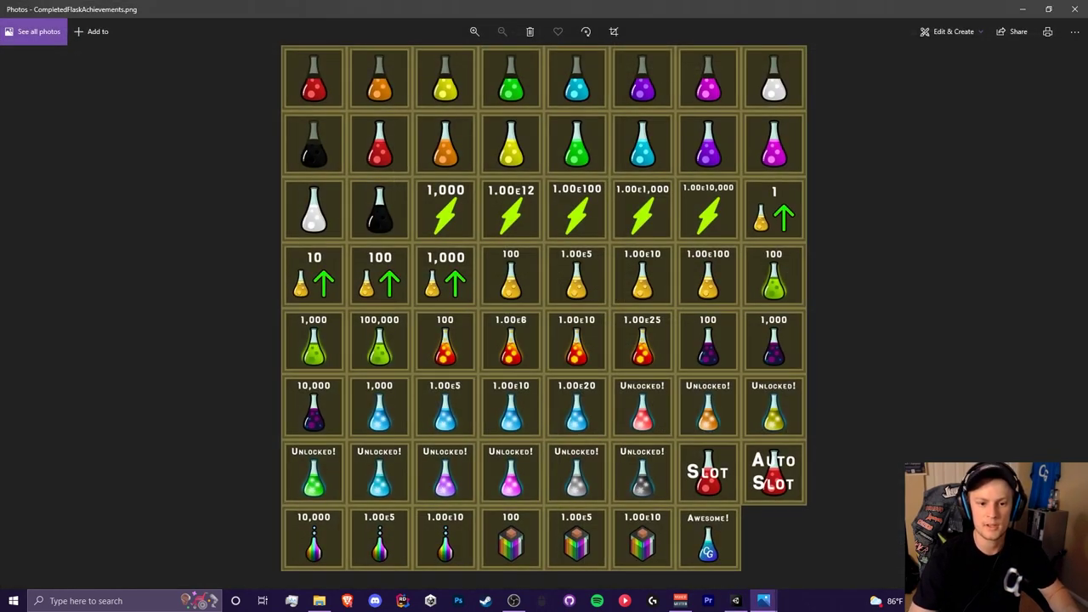
click(1074, 9)
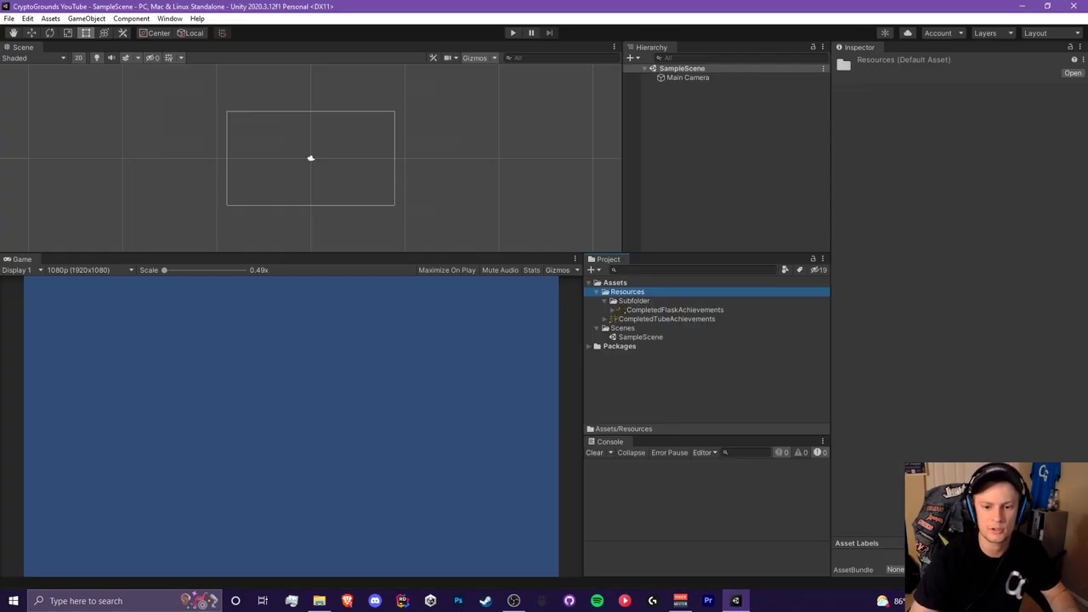
Step: Compare the import settings of the CompletedTubeAchievements and CompletedFlaskAchievements textures inside Resources and its Subfolder
click(604, 301)
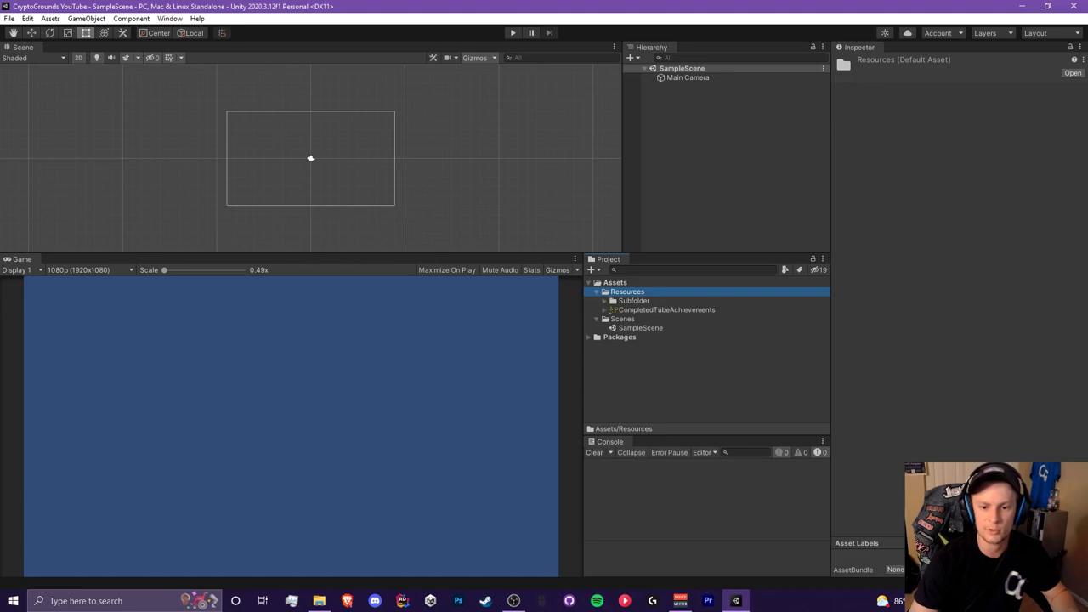
click(666, 310)
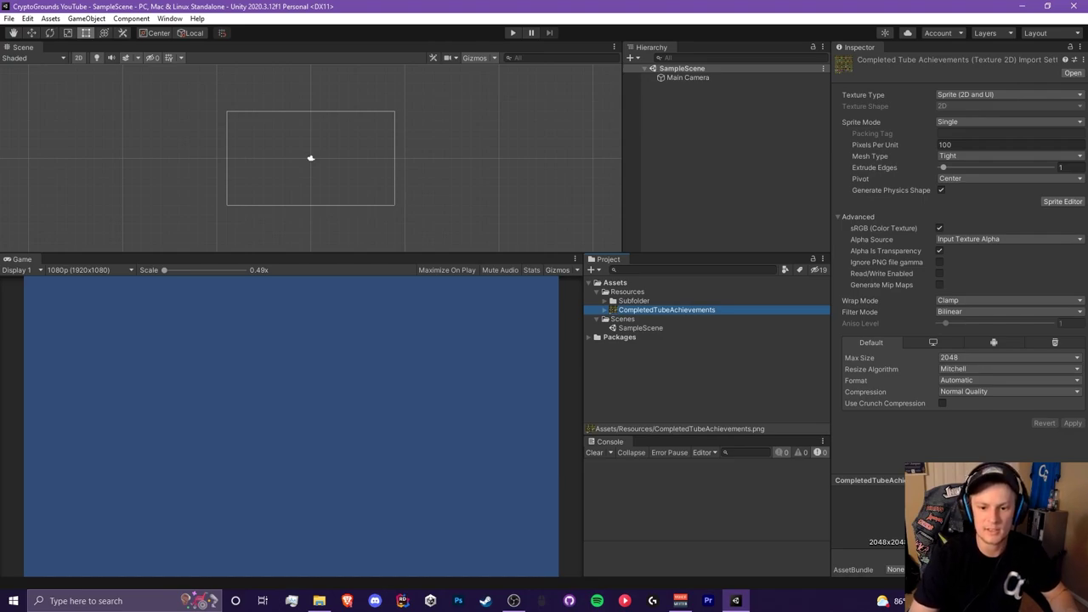
click(604, 301)
click(674, 310)
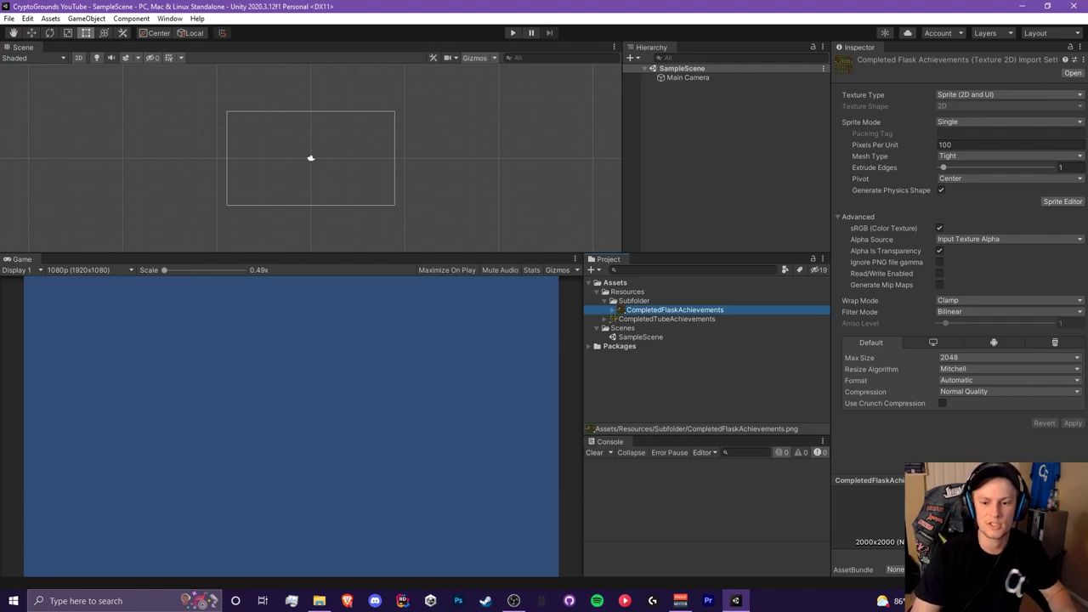
click(667, 319)
click(674, 310)
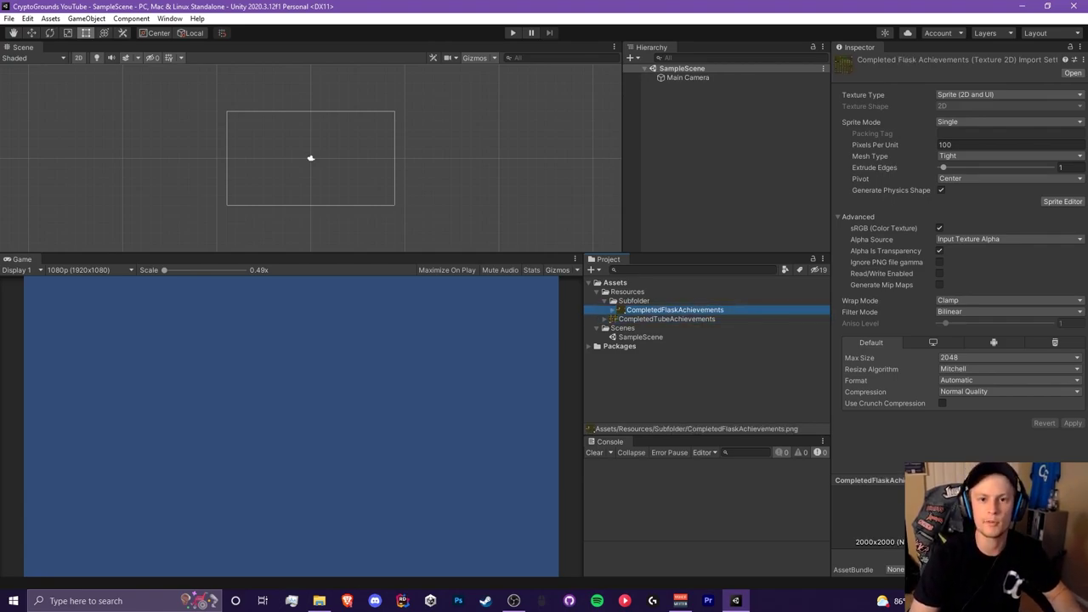
click(666, 318)
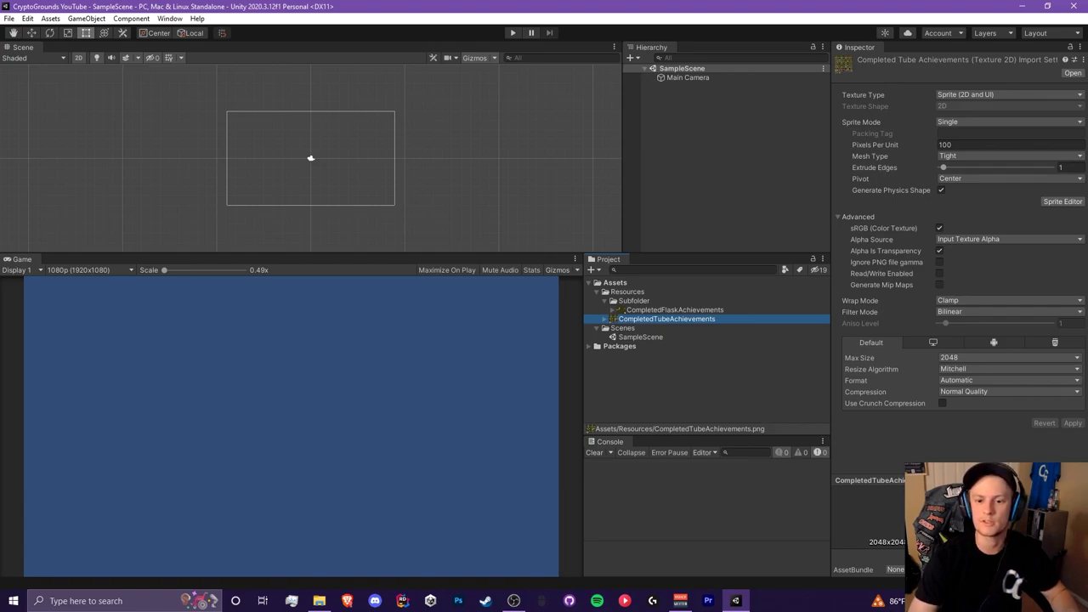
Step: Set the sprite mode of the CompletedFlaskAchievements texture to Multiple and apply the import change
click(674, 310)
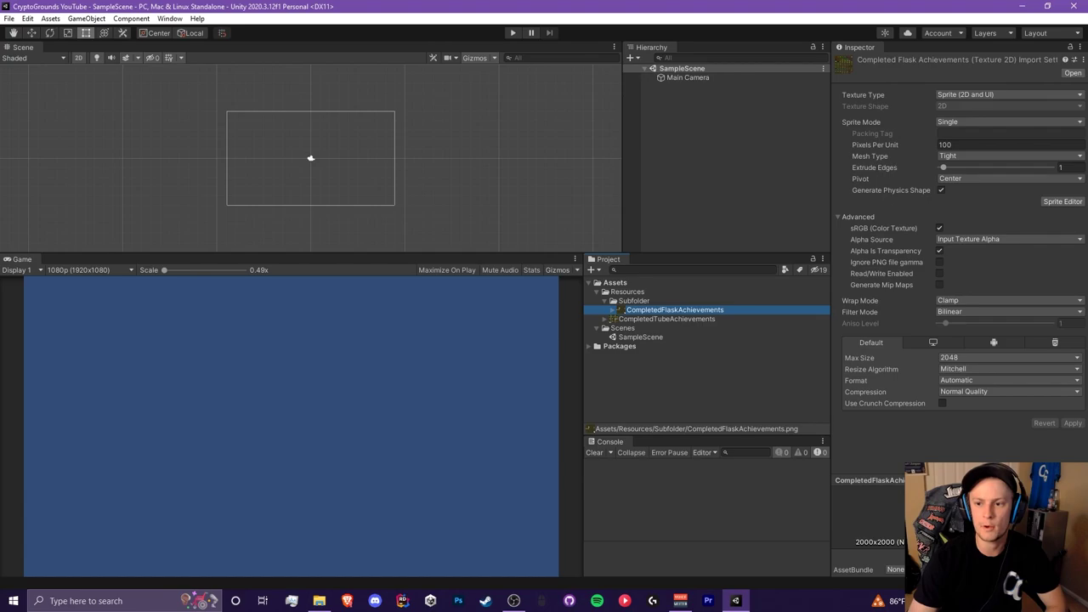
click(1009, 123)
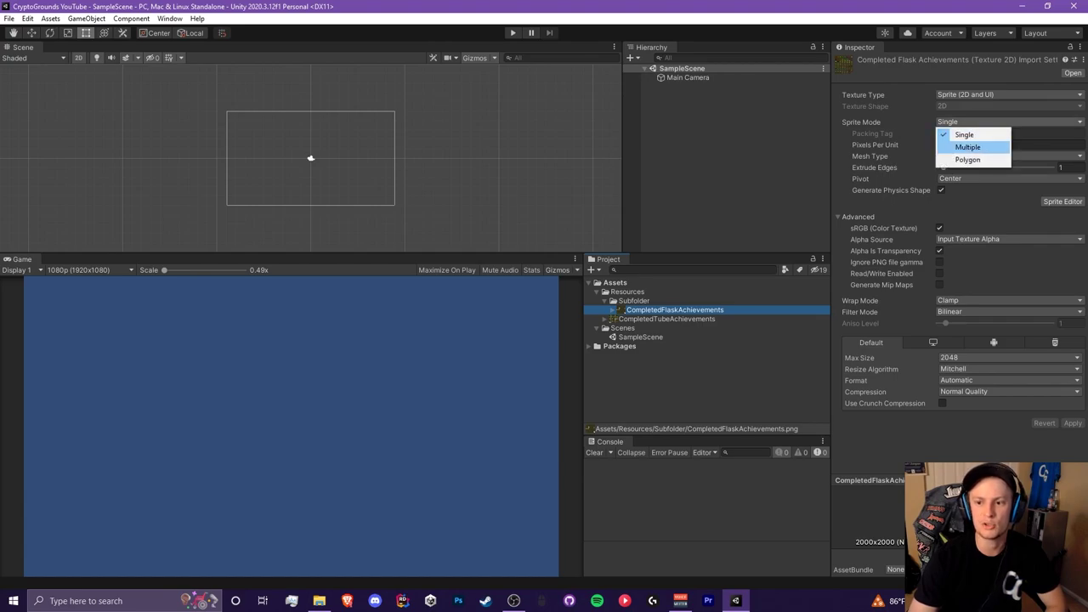
click(969, 147)
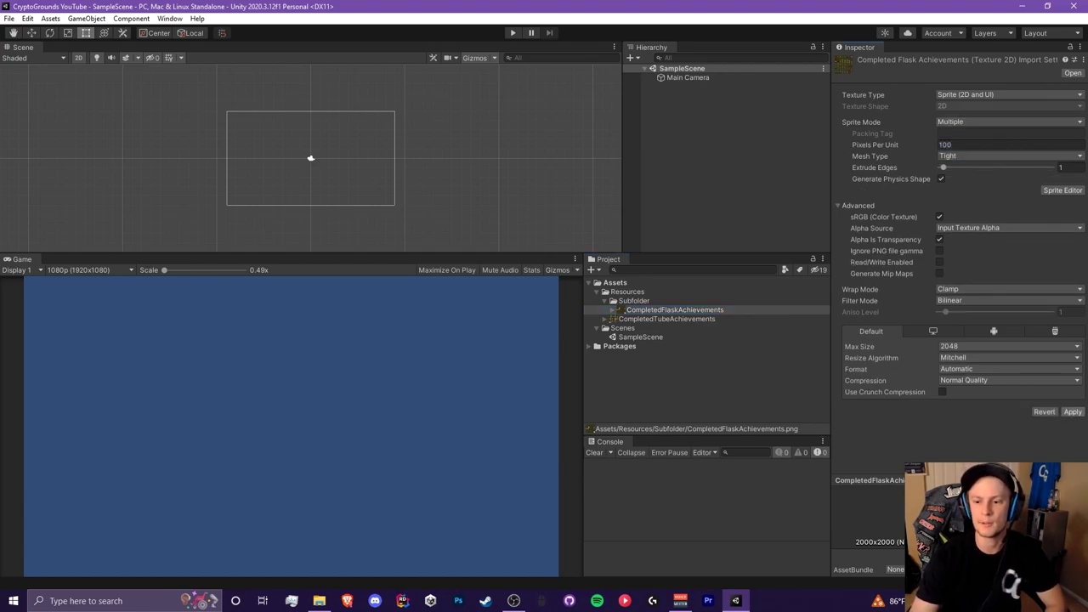
click(1073, 411)
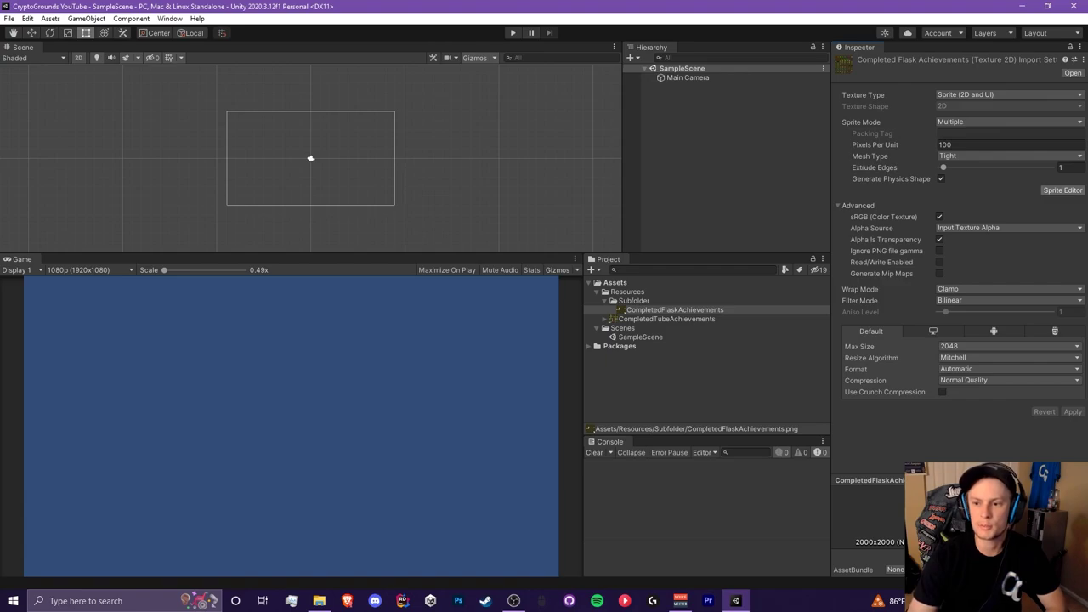
Step: Open the flask achievements sheet in the Sprite Editor and bring up its slicing options
click(1062, 190)
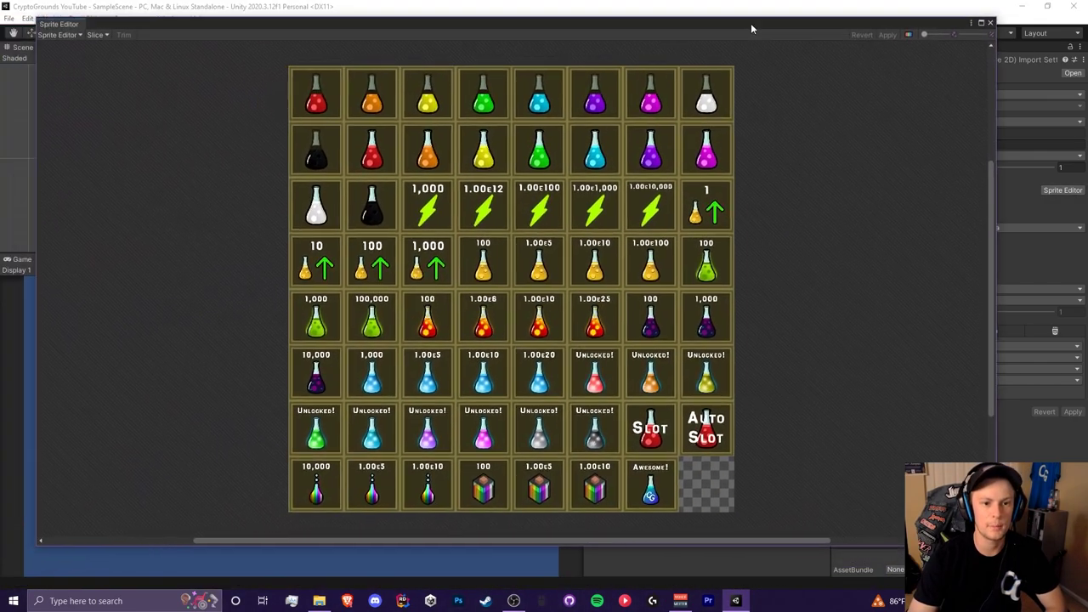
drag(750, 29, 785, 25)
click(130, 31)
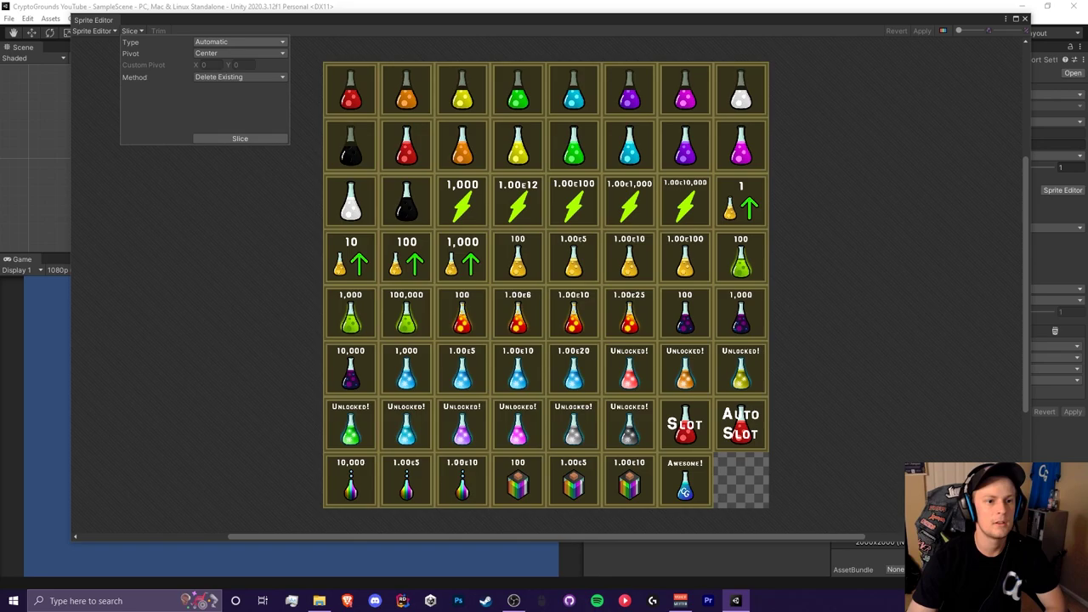
Step: Try slicing the flask sheet with the Automatic type and select the sprite it generates
click(238, 42)
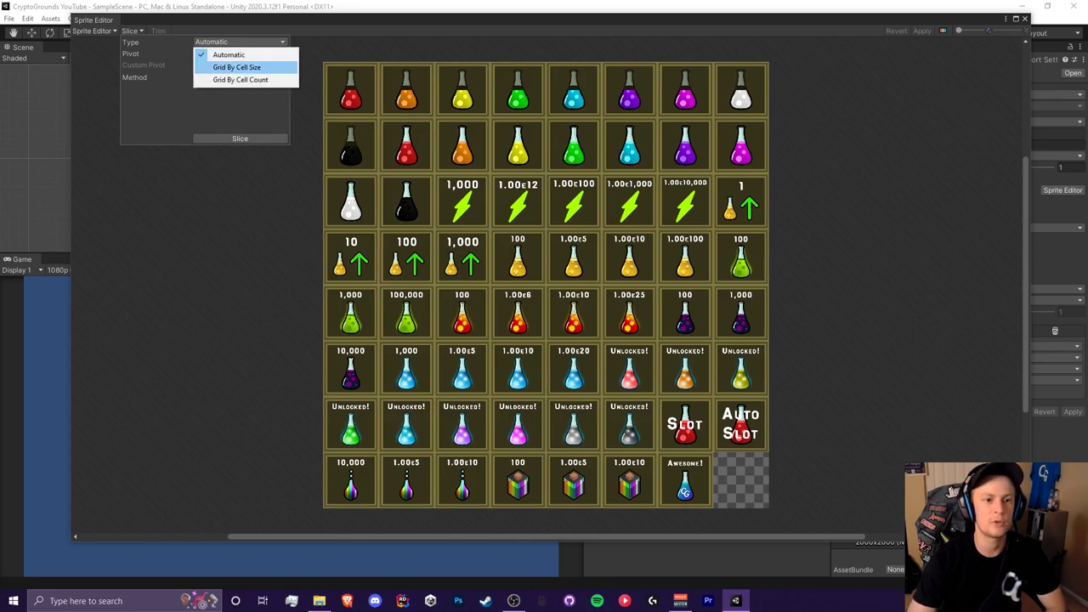
click(236, 67)
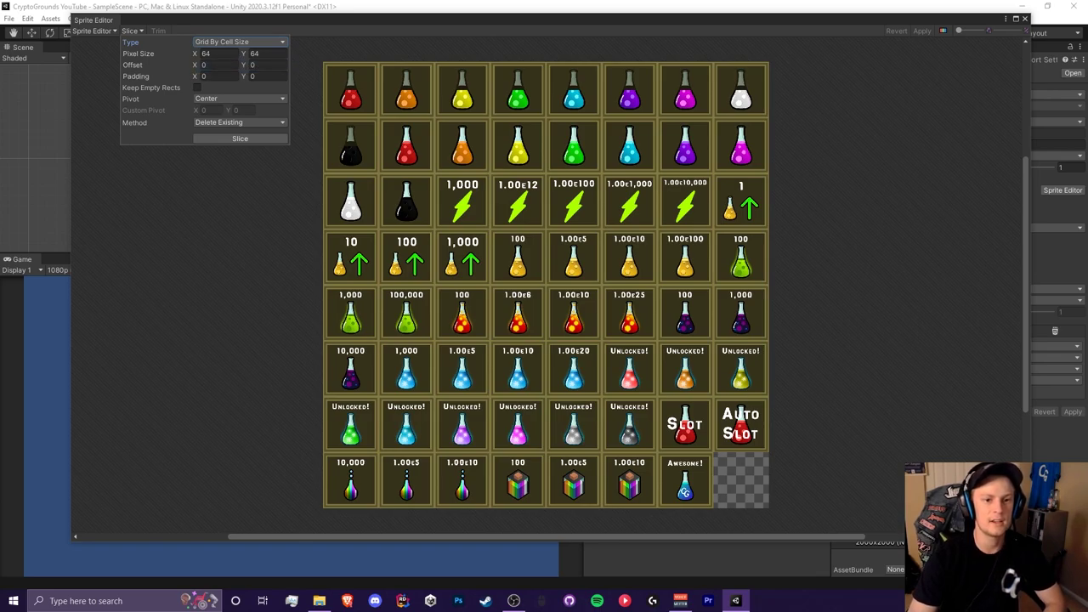
click(221, 53)
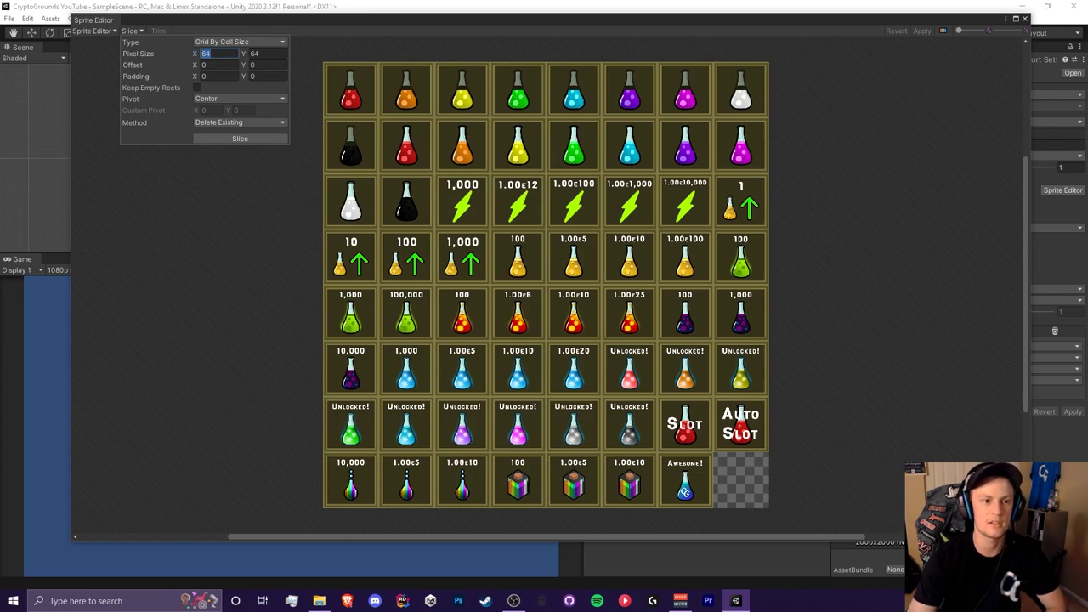
click(238, 42)
click(225, 52)
click(240, 137)
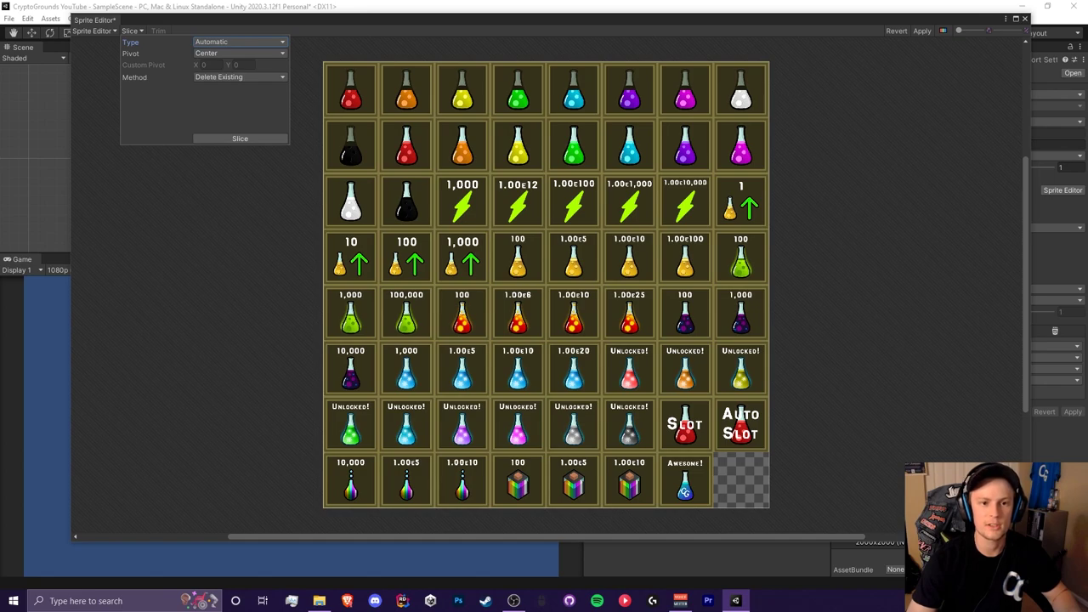
click(502, 255)
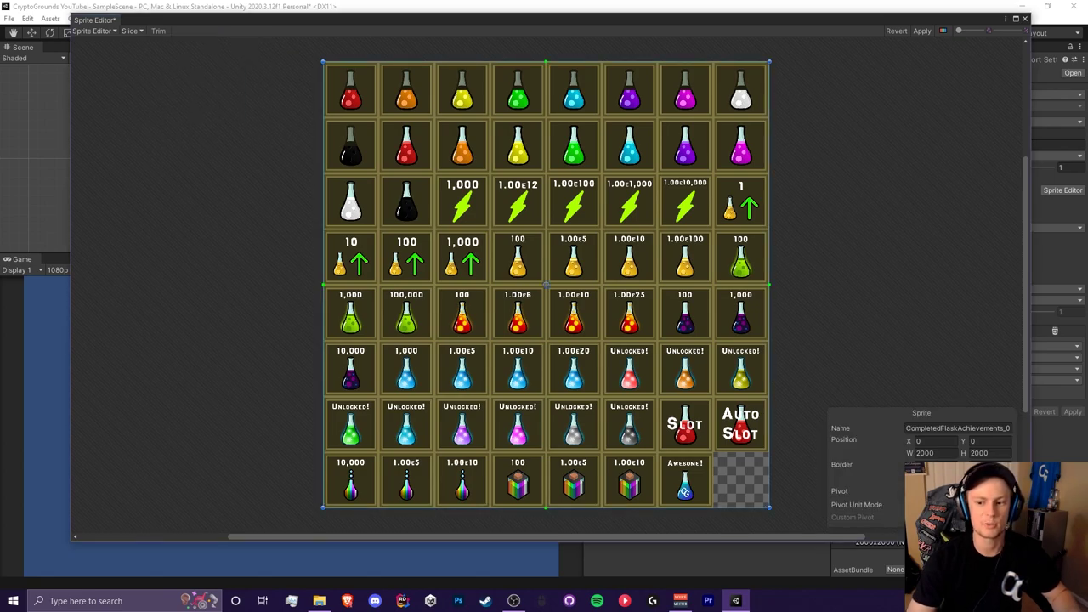
Step: Slice the flask sheet with Grid By Cell Size, using a pixel size of 250 by 250
click(129, 30)
click(238, 42)
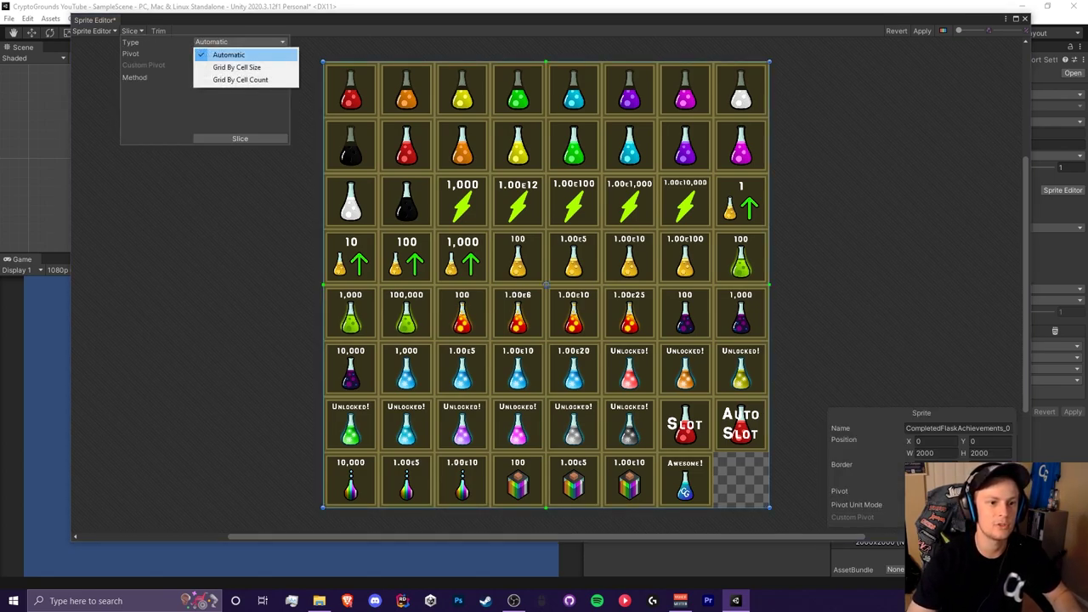
click(237, 67)
click(206, 52)
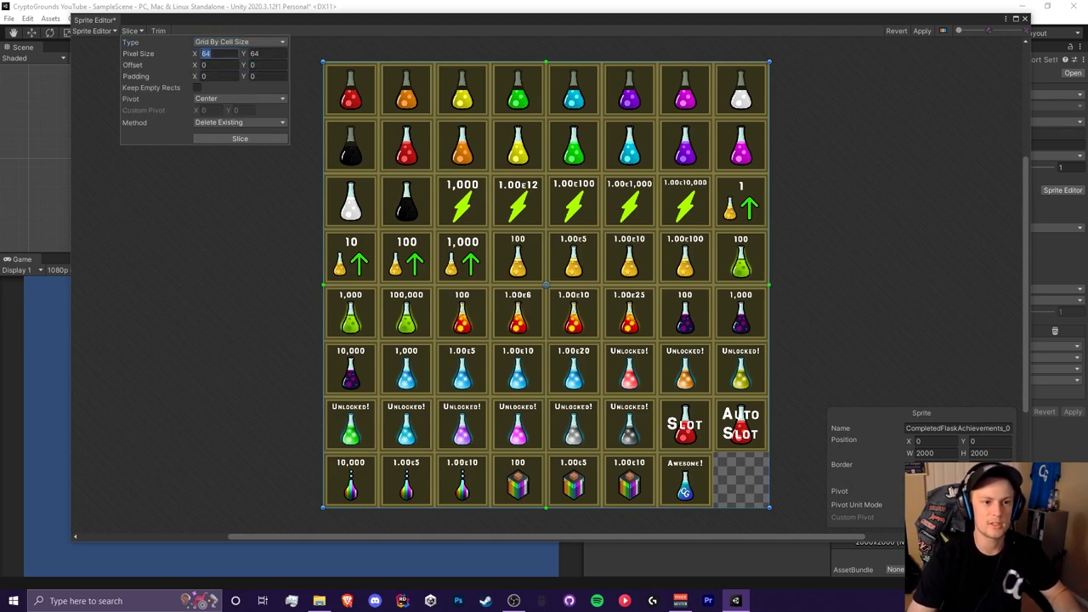
text(250)
key(Tab)
text(250)
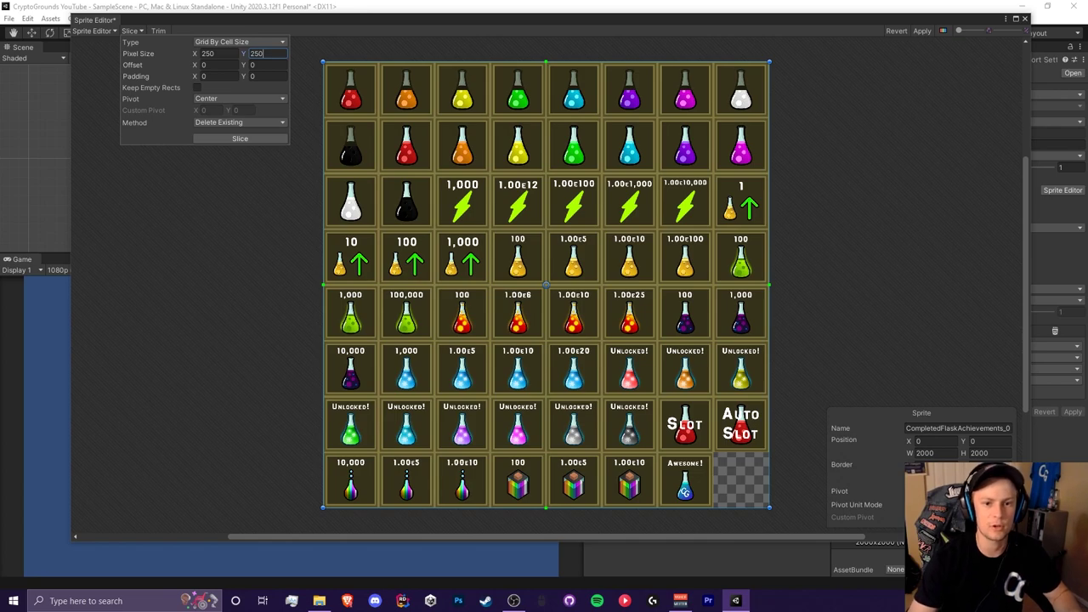
click(240, 139)
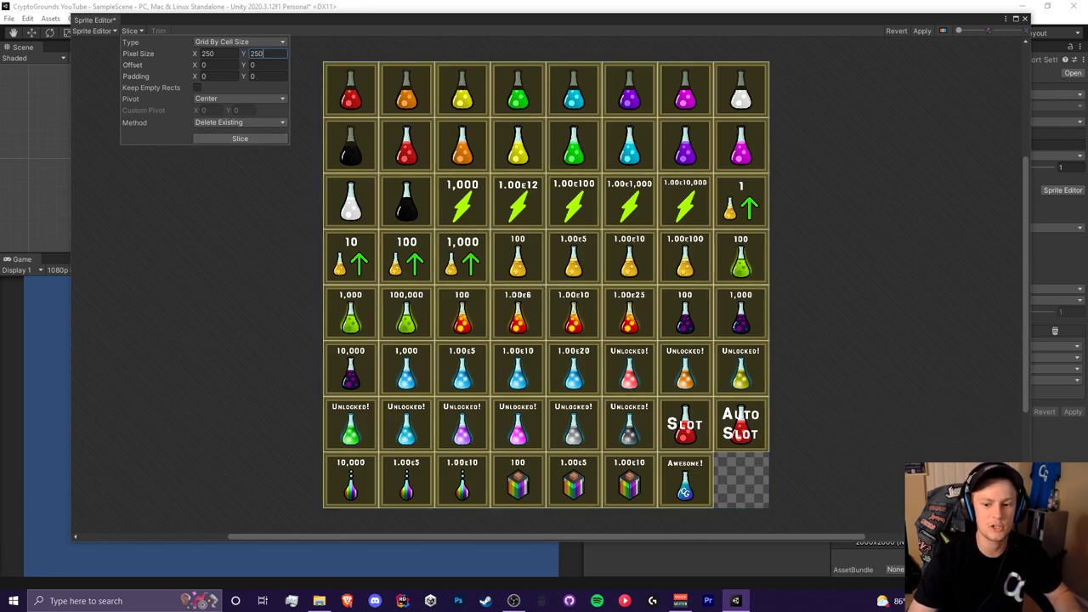
Step: Inspect the individual slices across the flask sheet to check that each frame encloses one achievement icon
click(685, 481)
click(629, 481)
click(629, 425)
click(574, 368)
click(574, 313)
click(518, 256)
click(517, 202)
click(463, 145)
click(407, 89)
click(350, 89)
click(350, 145)
click(406, 146)
click(462, 89)
click(462, 145)
click(518, 89)
click(517, 146)
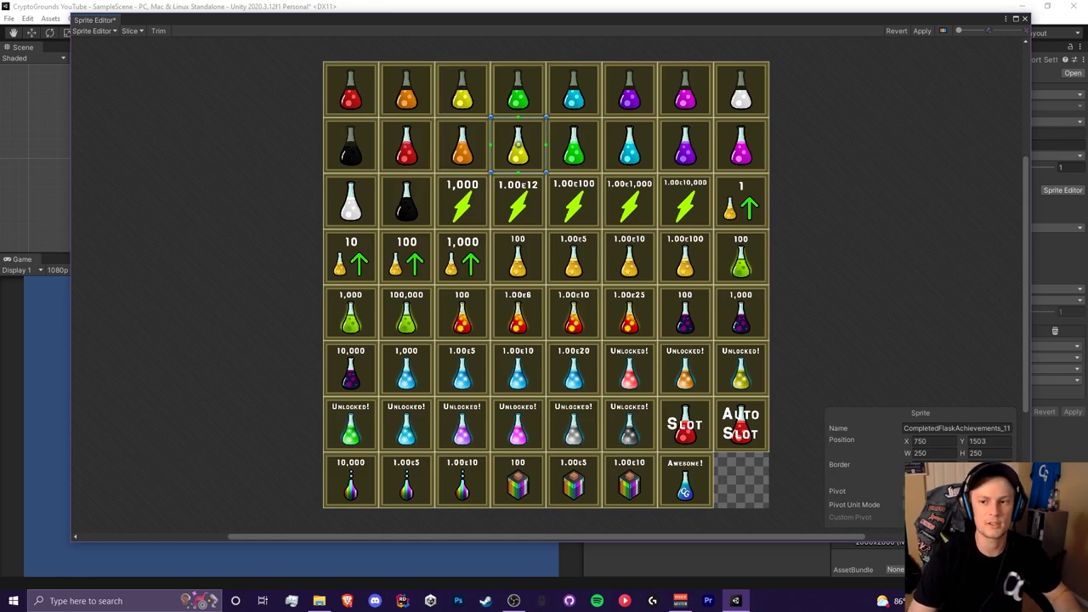
Step: Apply the slices to the flask sheet and close the Sprite Editor
click(922, 30)
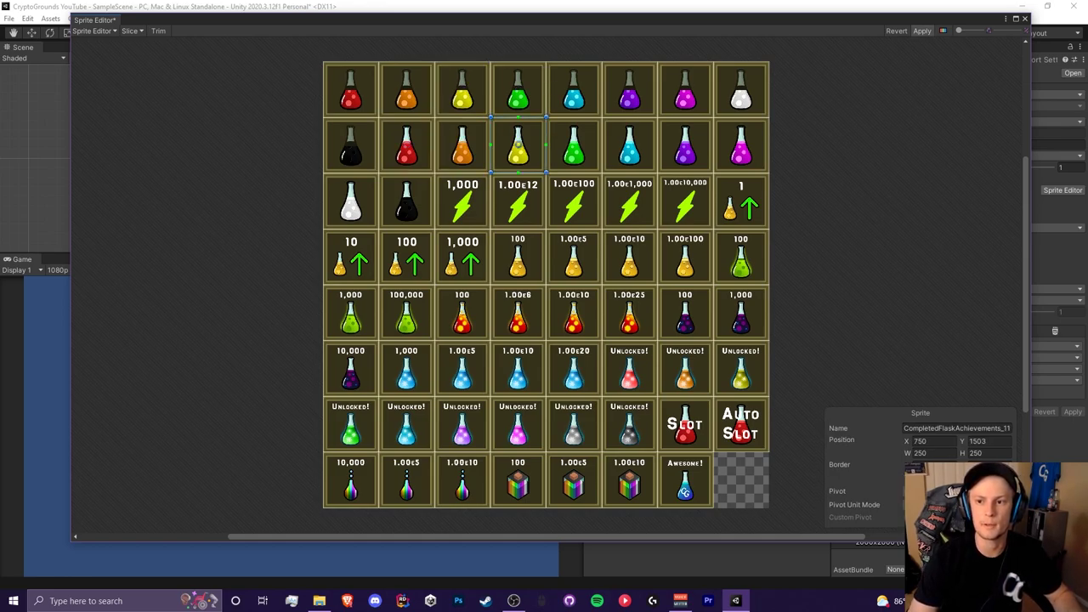
click(1025, 19)
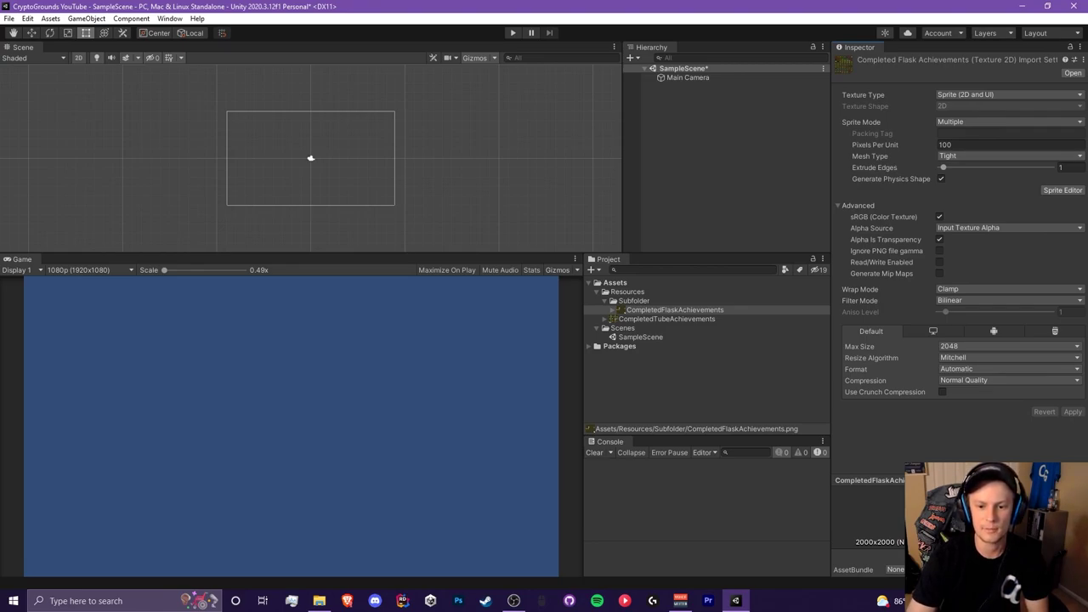
Step: Expand the CompletedFlaskAchievements sheet, examine its sliced sprites one after another, and collapse it again
click(612, 311)
scroll(687, 312, down, 1)
click(686, 312)
key(Down)
key(Down)
key(Down)
key(Down)
key(Down)
key(Down)
key(Down)
key(Down)
key(Down)
key(Down)
key(Down)
key(Down)
key(Up)
key(Up)
key(Up)
key(Up)
key(Up)
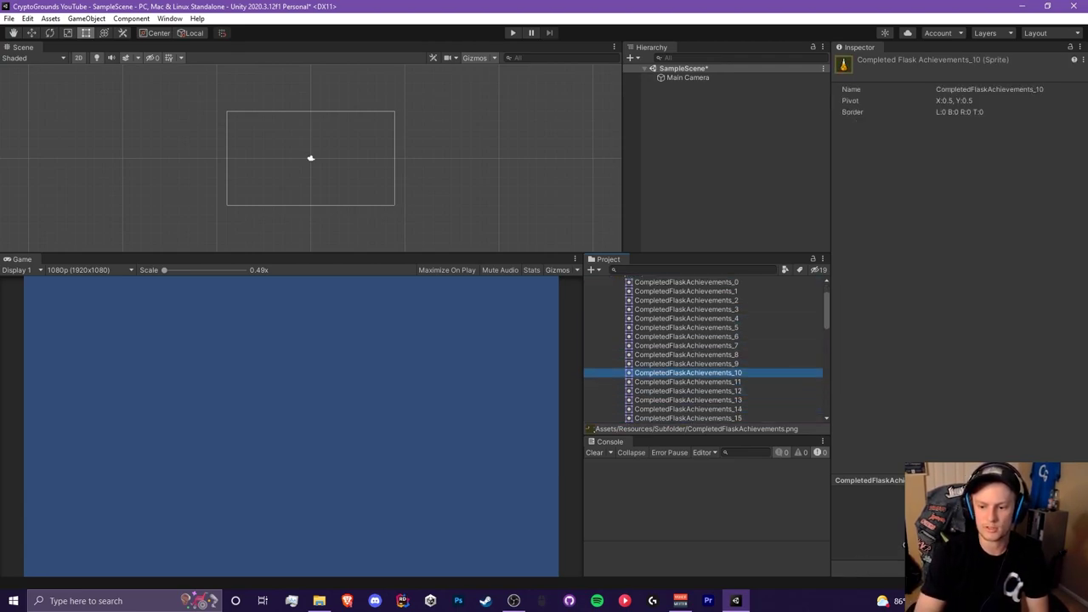
key(Down)
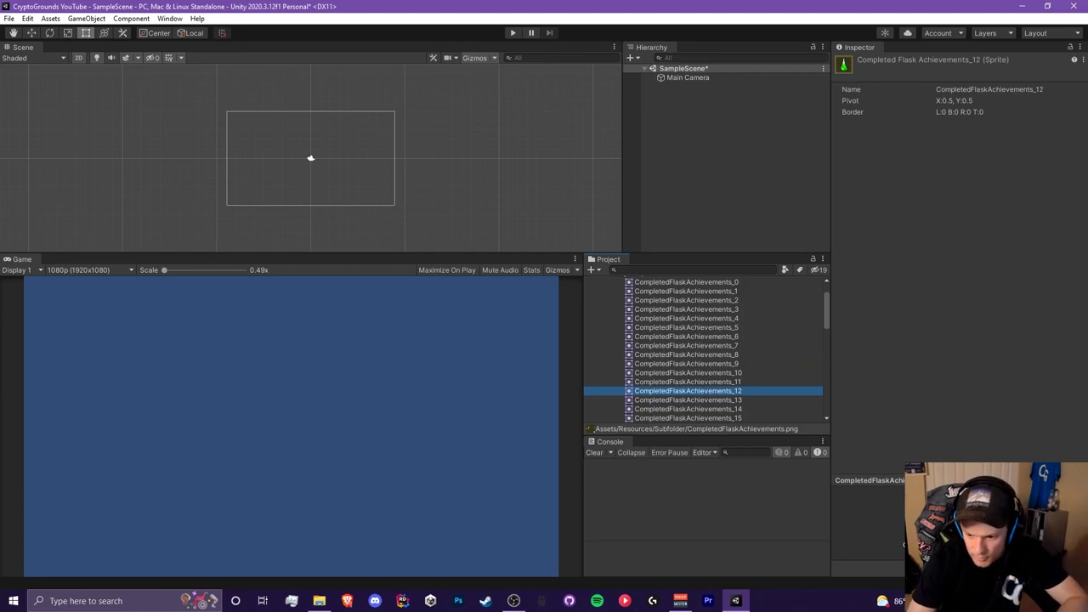
key(Up)
key(Down)
key(Up)
key(Down)
key(Down)
key(Down)
key(Down)
key(Down)
key(Down)
key(Down)
key(Down)
key(Down)
key(Down)
key(Down)
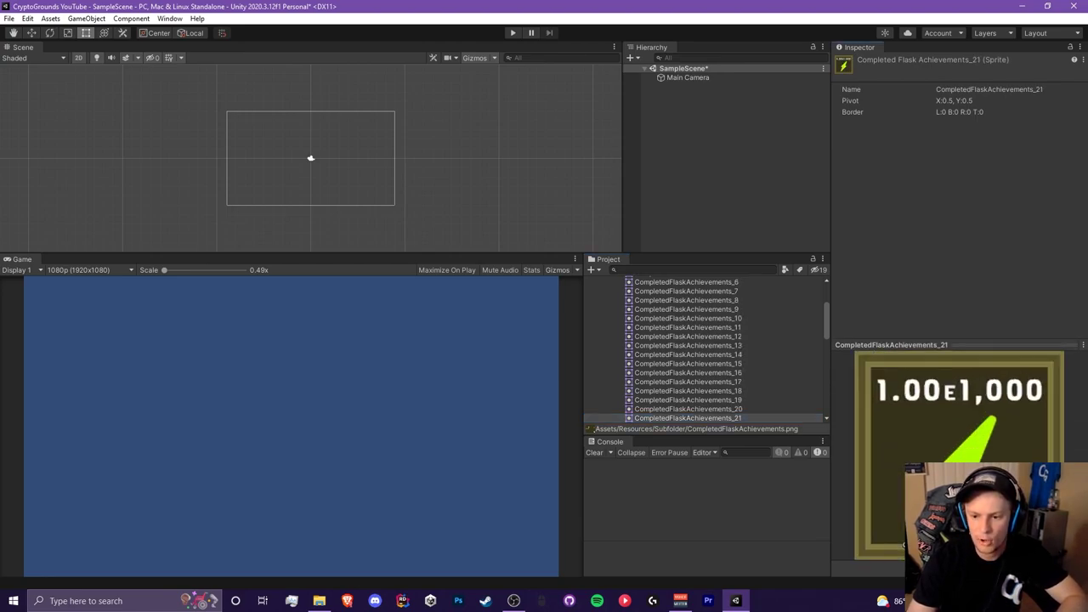
click(688, 381)
scroll(688, 382, down, 4)
key(Down)
key(Down)
key(Down)
key(Down)
key(Down)
key(Down)
key(Down)
key(Down)
key(Down)
key(Down)
key(Down)
key(Down)
key(Down)
key(Down)
key(Down)
key(Down)
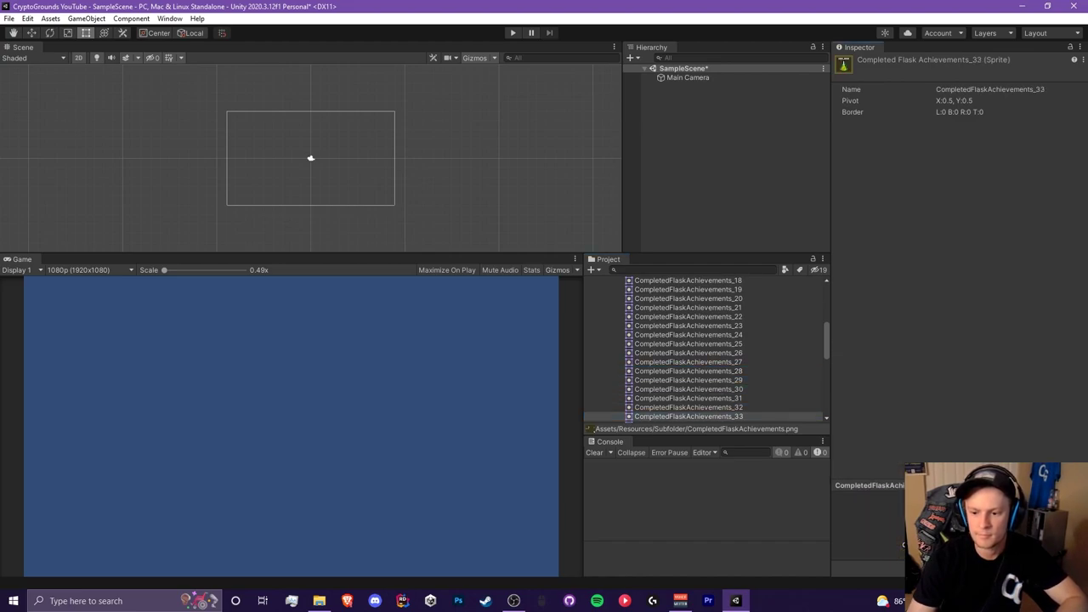
key(Left)
key(Left)
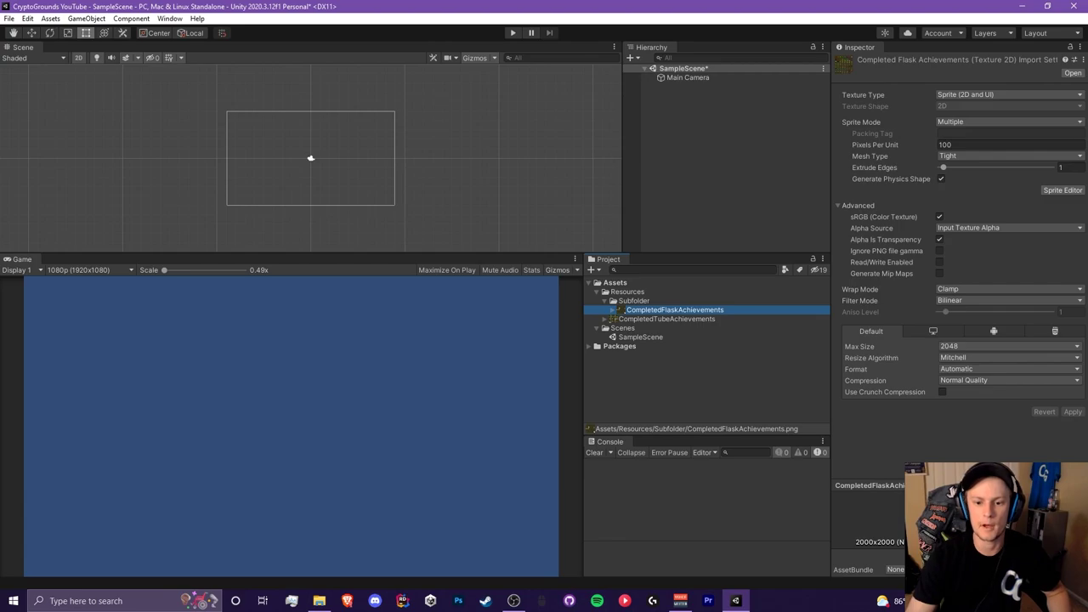
Step: Delete the empty slices in the last row of the CompletedTubeAchievements sheet
key(Down)
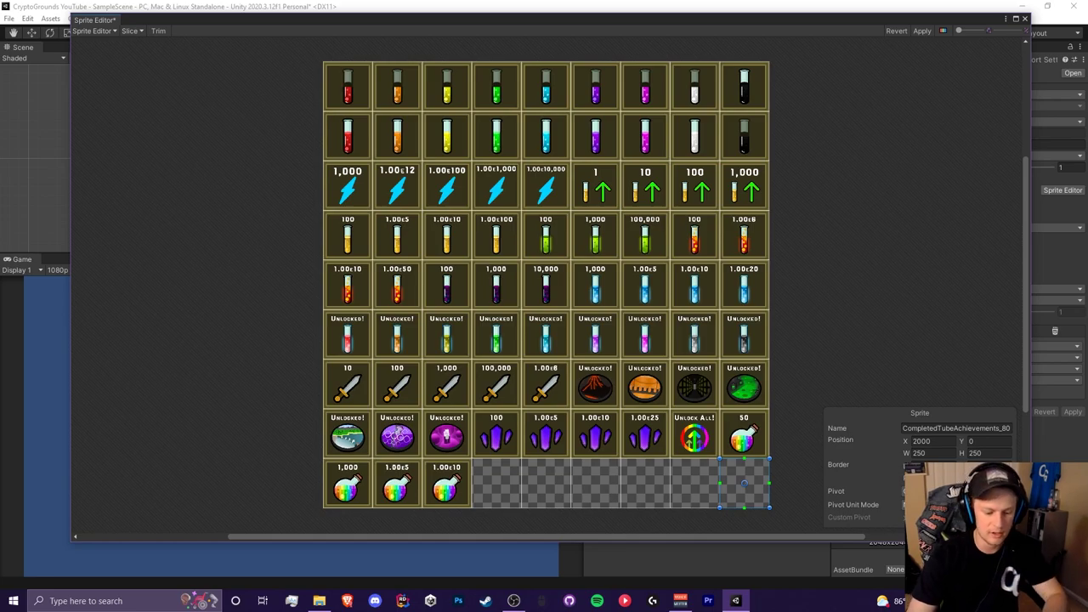
key(Delete)
click(694, 482)
key(Delete)
click(594, 482)
click(546, 482)
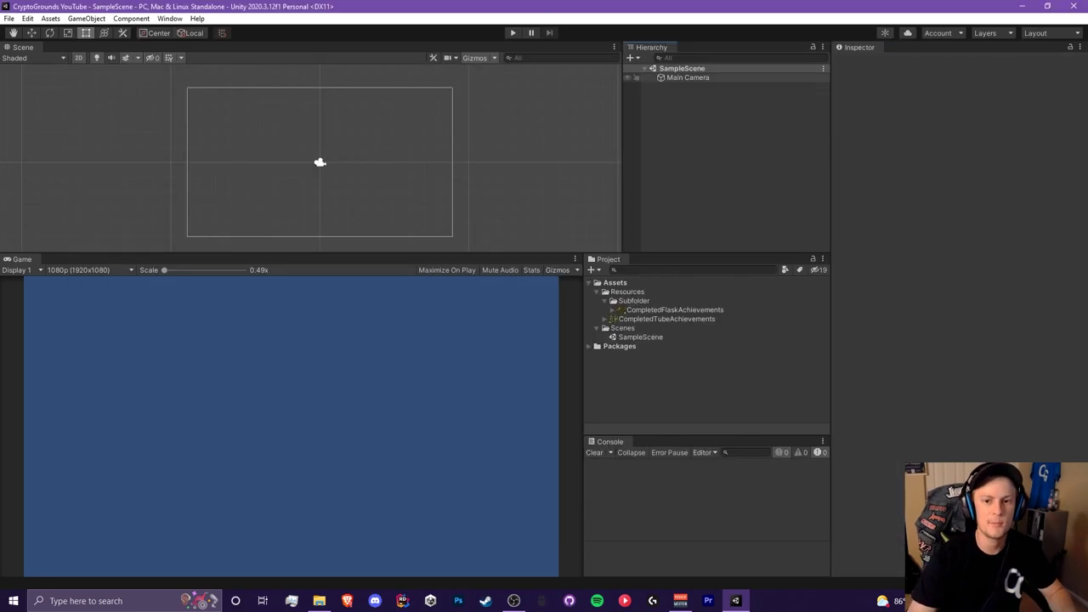
Step: Add a UI Canvas to SampleScene
click(629, 57)
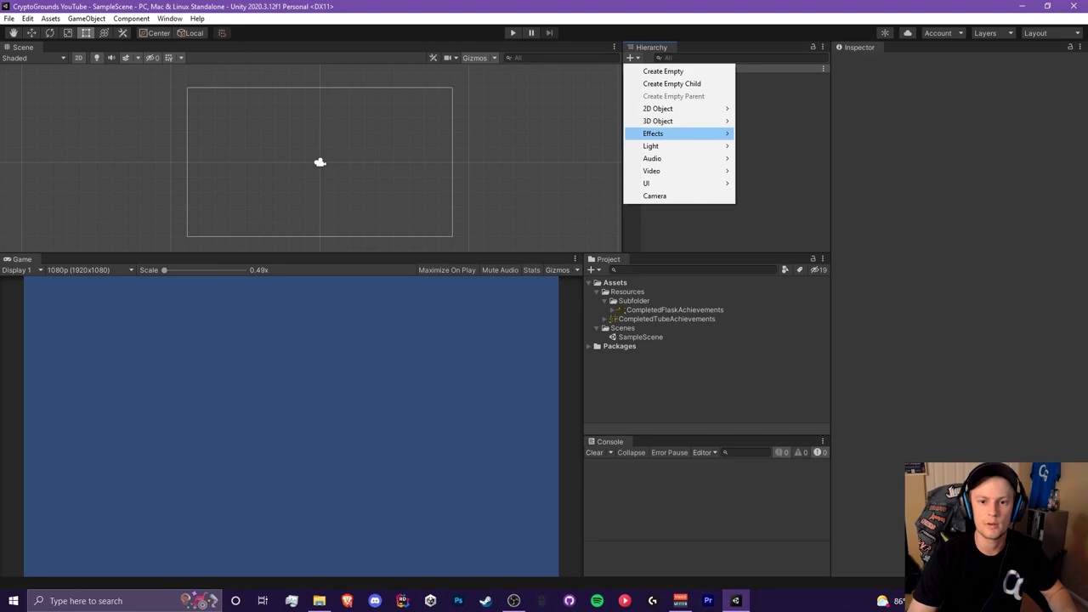
mouse_move(680, 182)
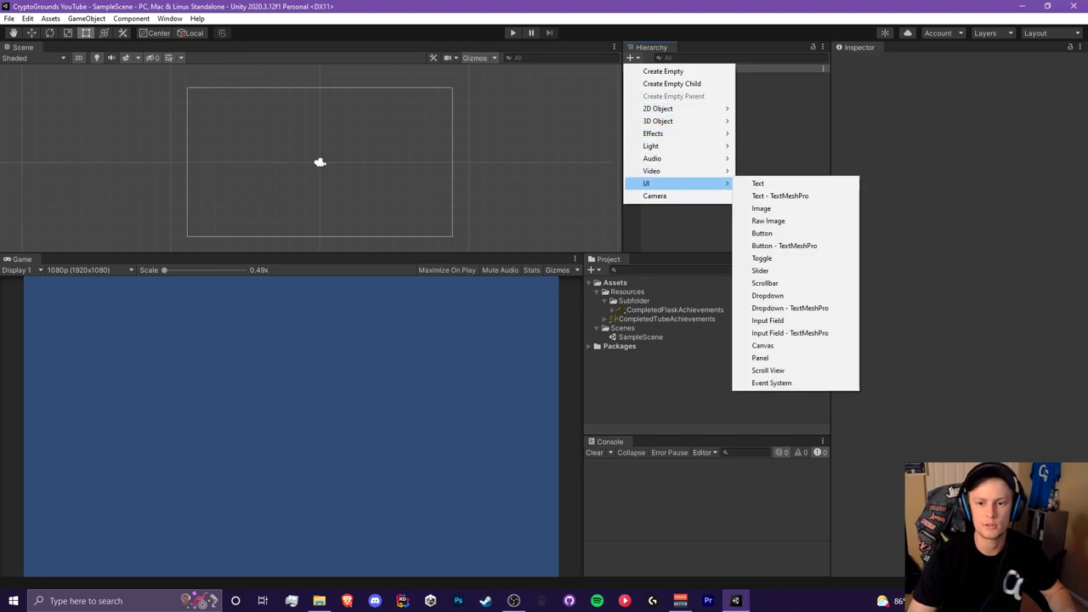
click(753, 345)
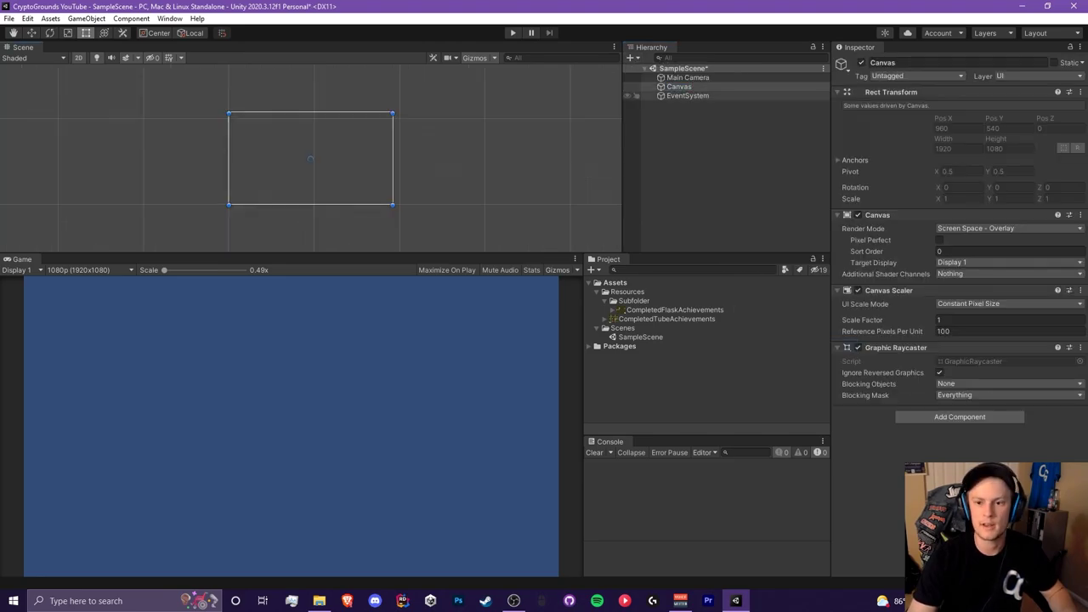
Step: Add a UI Image named AchievementExample as a child of the Canvas
right_click(722, 87)
mouse_move(770, 323)
click(861, 347)
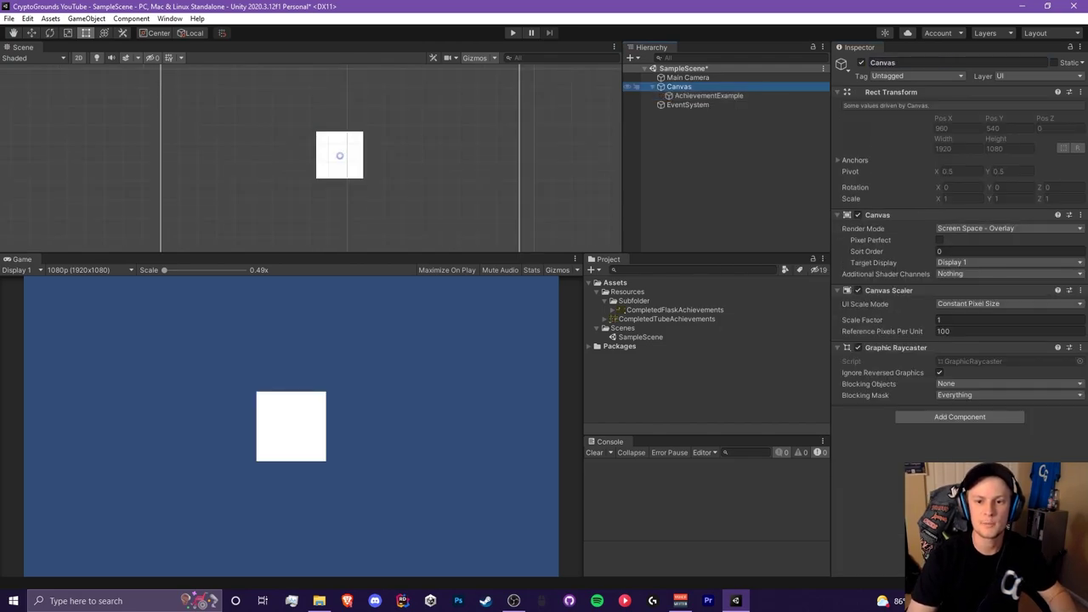
Step: Create an empty object, place it above the Canvas at the scene root, and name it SpriteSheetManager
right_click(693, 87)
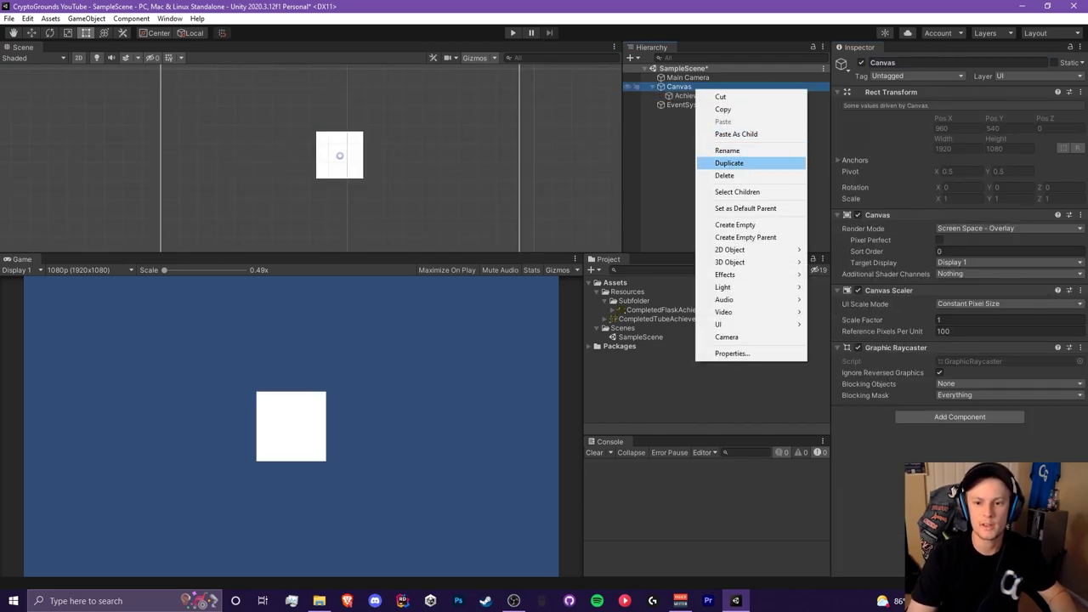
click(722, 225)
drag(694, 104, 684, 81)
click(904, 63)
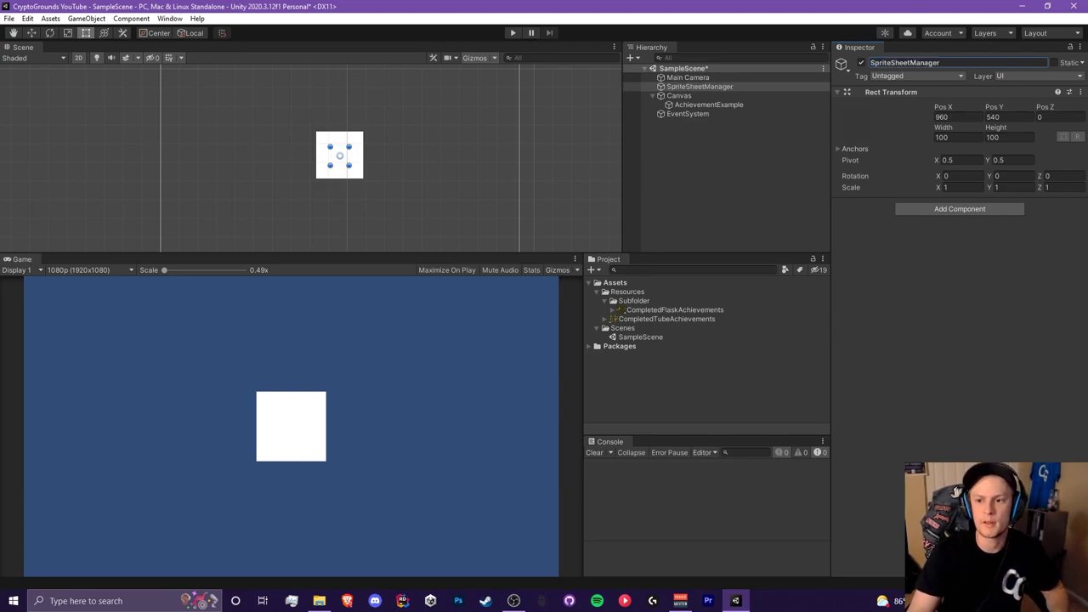
Step: Create and attach a new script component named SpriteSheetManager to the SpriteSheetManager object
click(960, 209)
text(SpriteSheetManager)
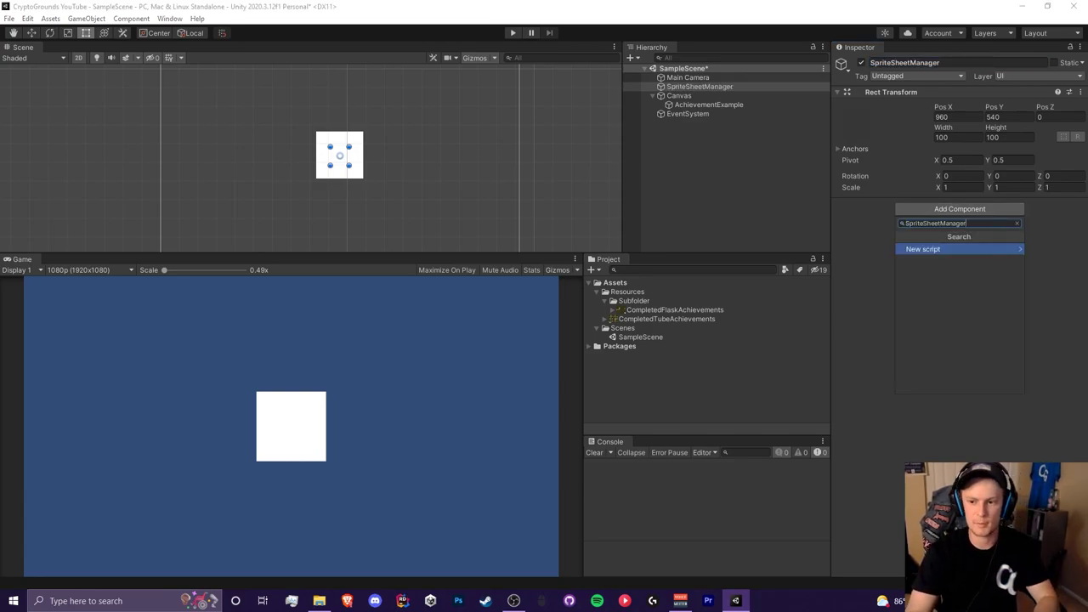
key(Return)
key(Return)
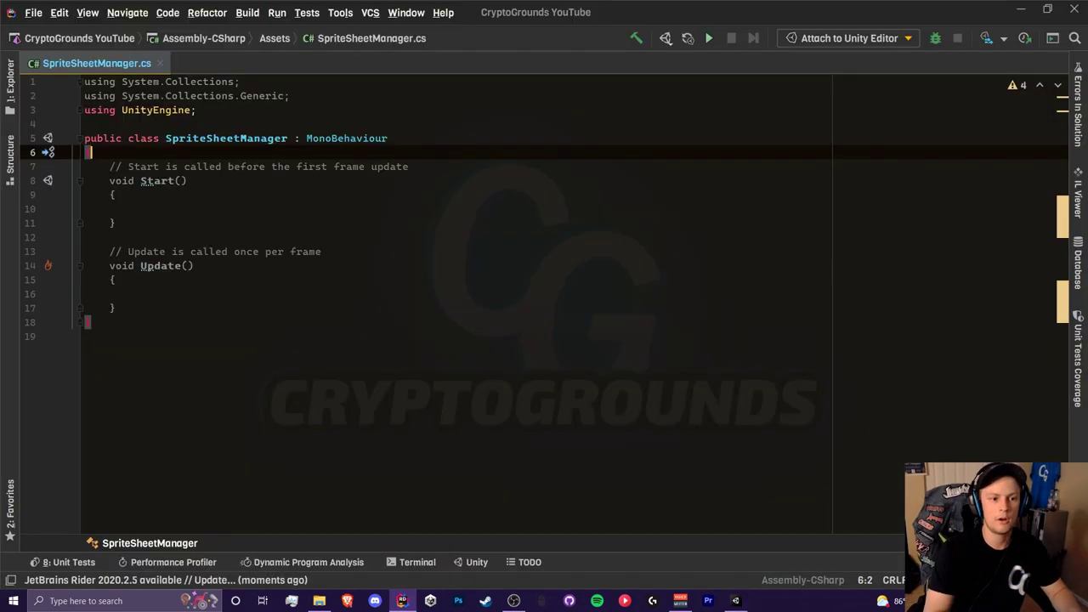
Step: In the SpriteSheetManager script in Rider, declare public Sprite[] fields CompletedFlaskAchievementSprites and CompletedTubeAchievementSprites above the Start method
key(Return)
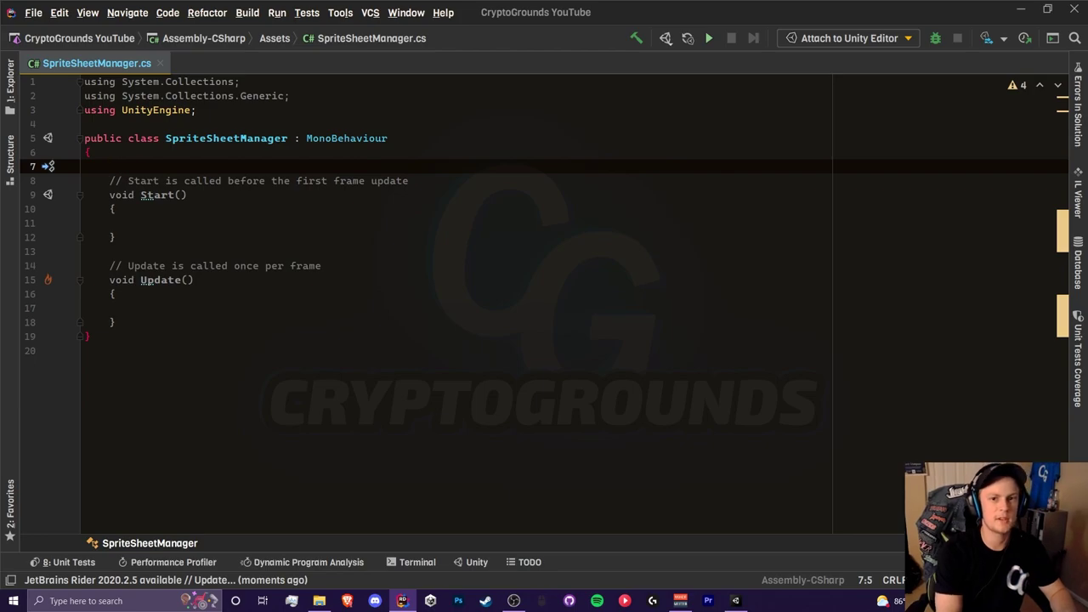
text(pu)
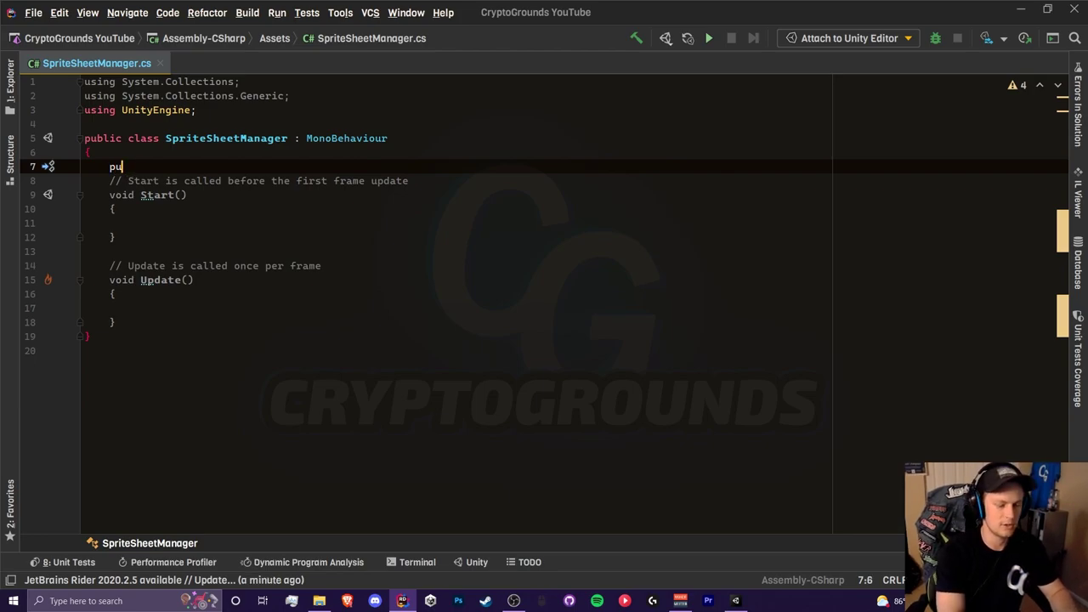
text(blic Sprite)
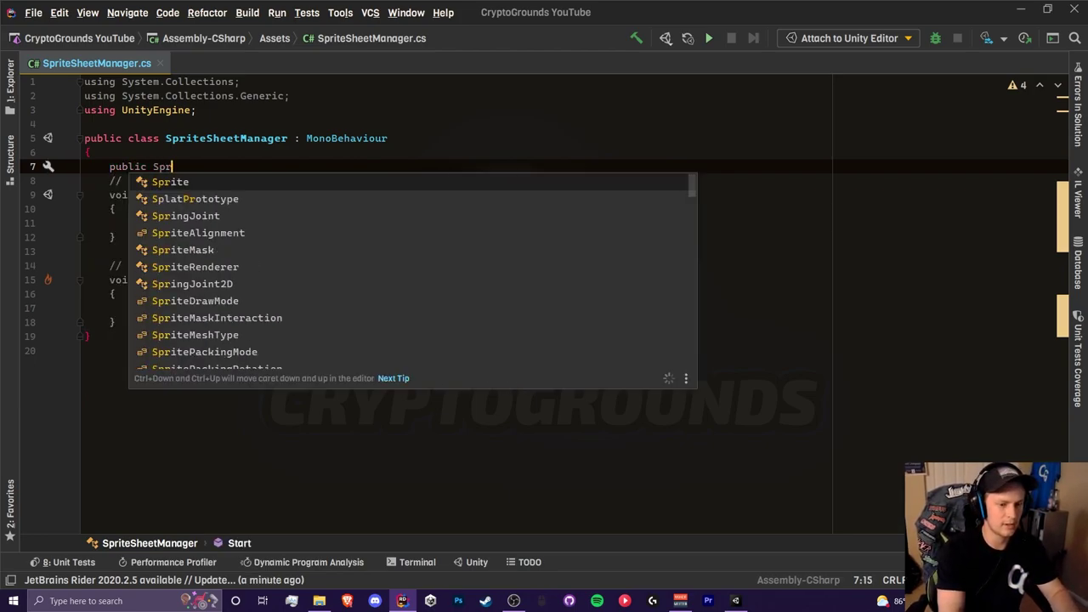
text([])
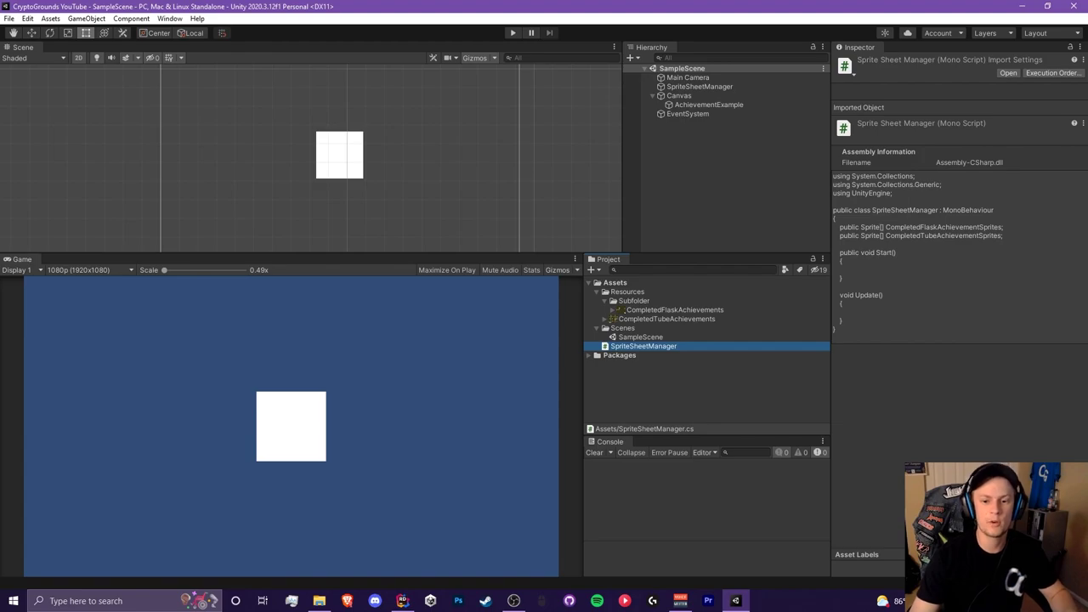
Step: In Unity, move the CompletedFlaskAchievements sheet from Subfolder up into Resources and back into Subfolder
click(675, 310)
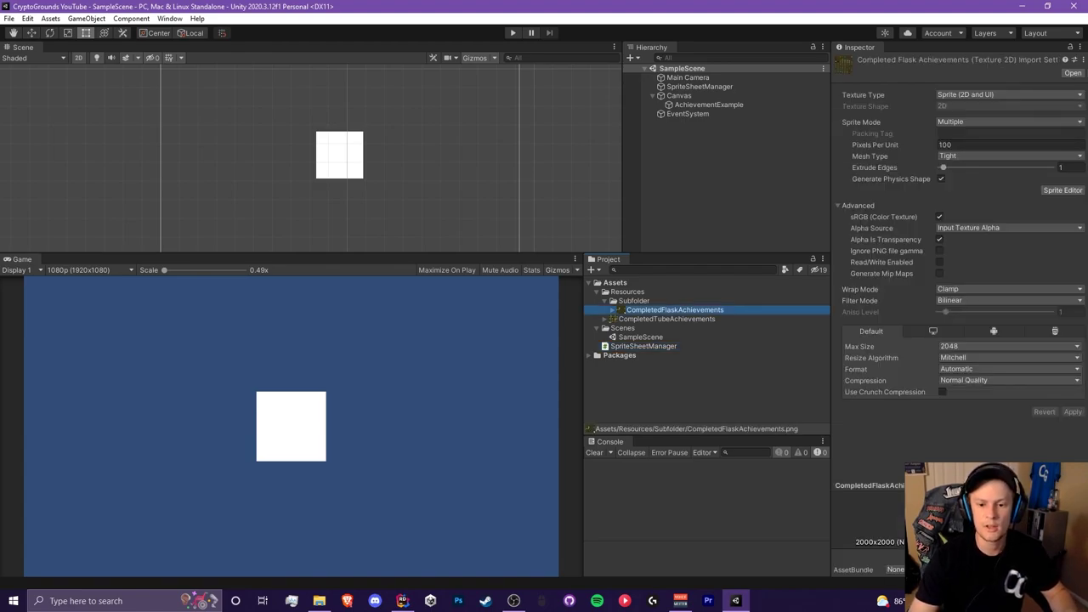
click(634, 300)
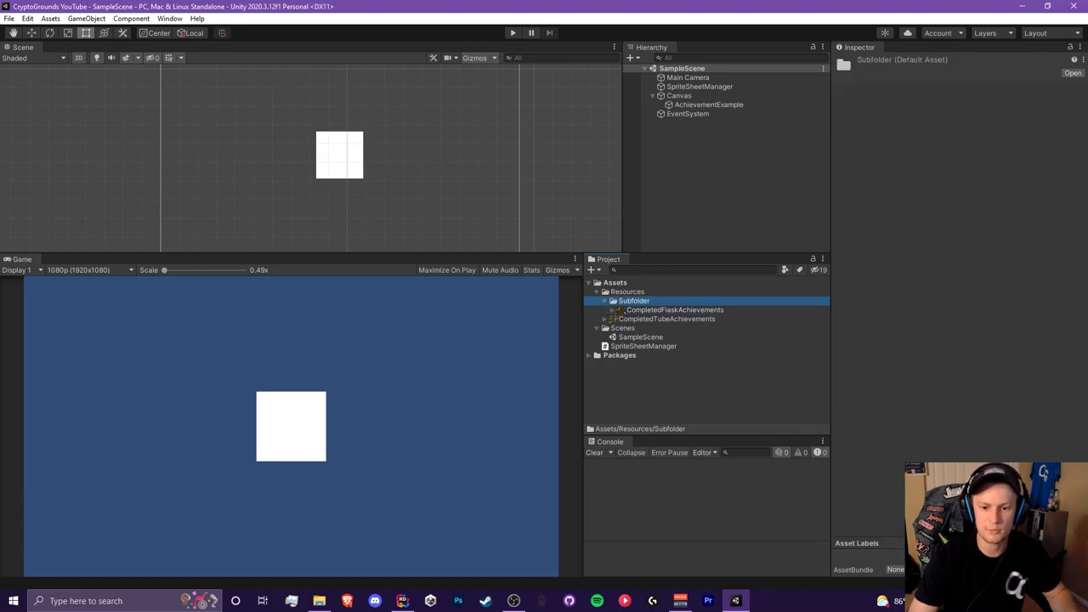
click(621, 310)
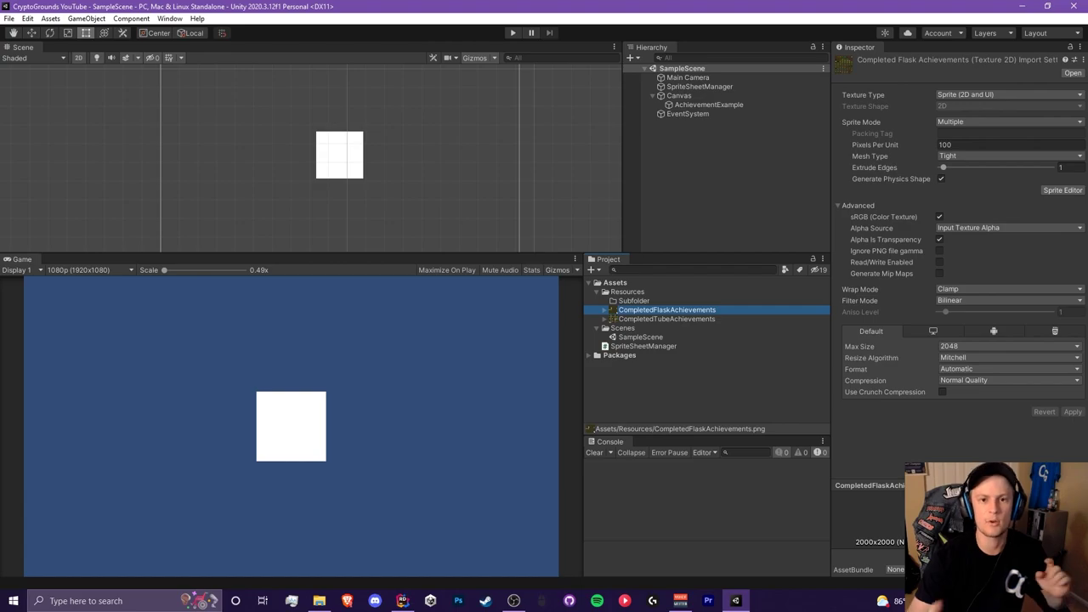
click(674, 310)
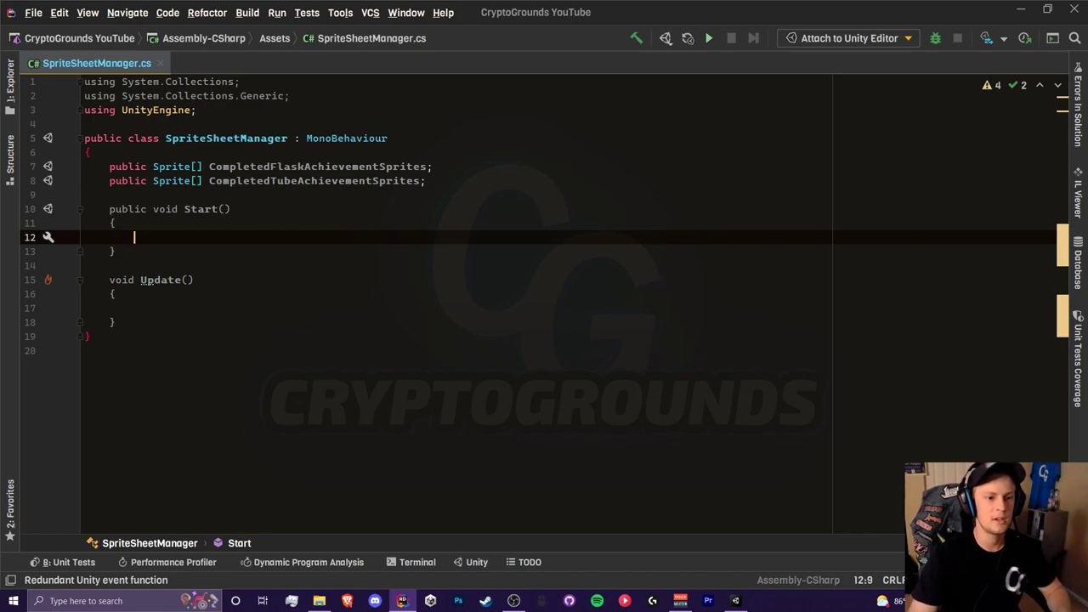
Step: In the script, copy the CompletedFlaskAchievementSprites field name into the body of the Start method
click(110, 194)
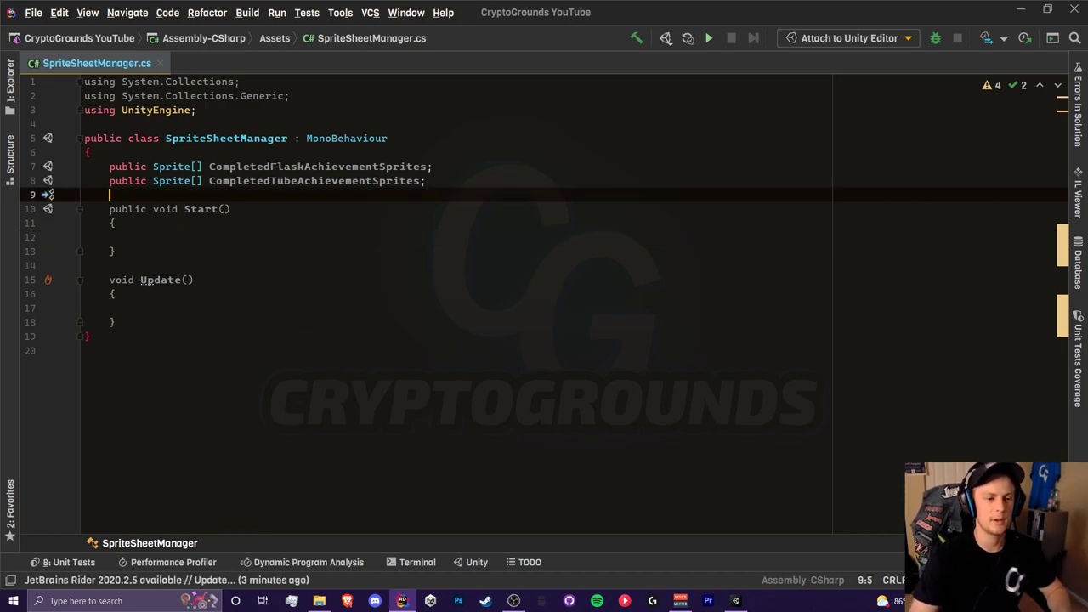
click(134, 237)
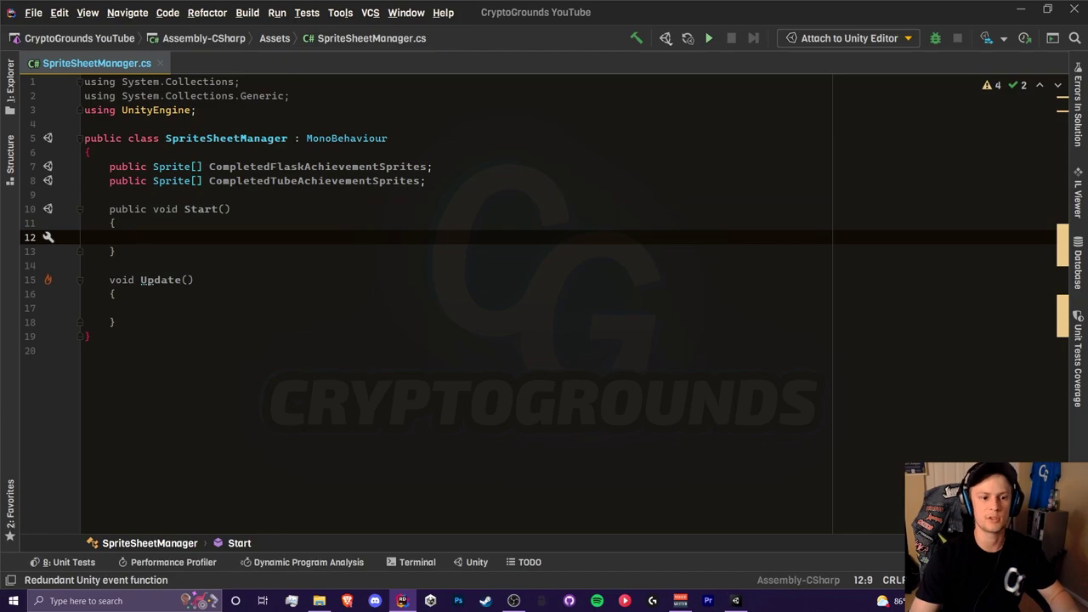
double_click(340, 181)
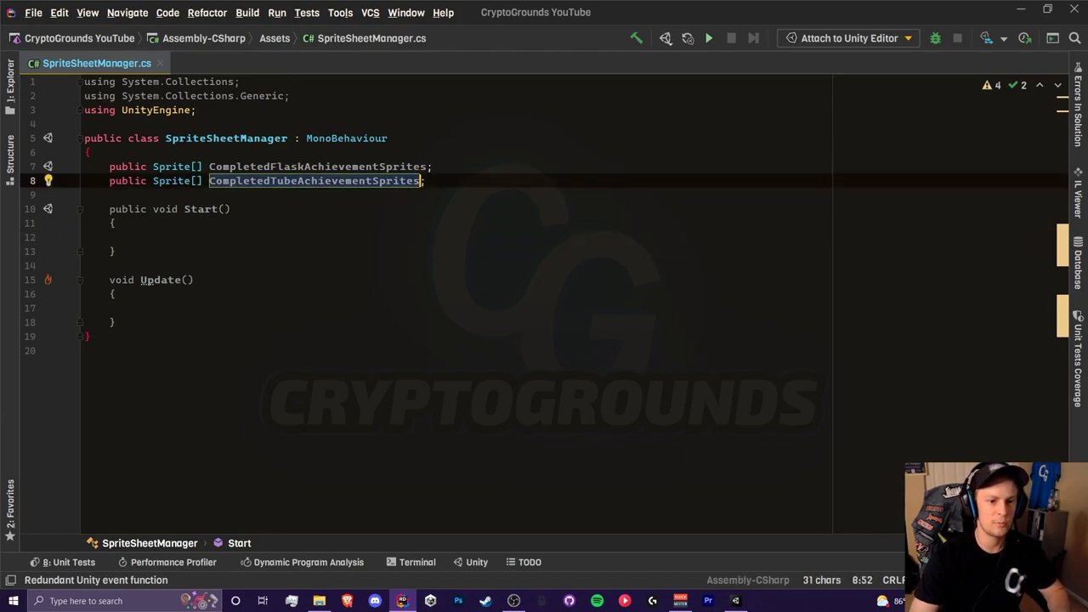
double_click(340, 167)
key(ctrl+c)
click(134, 237)
key(ctrl+v)
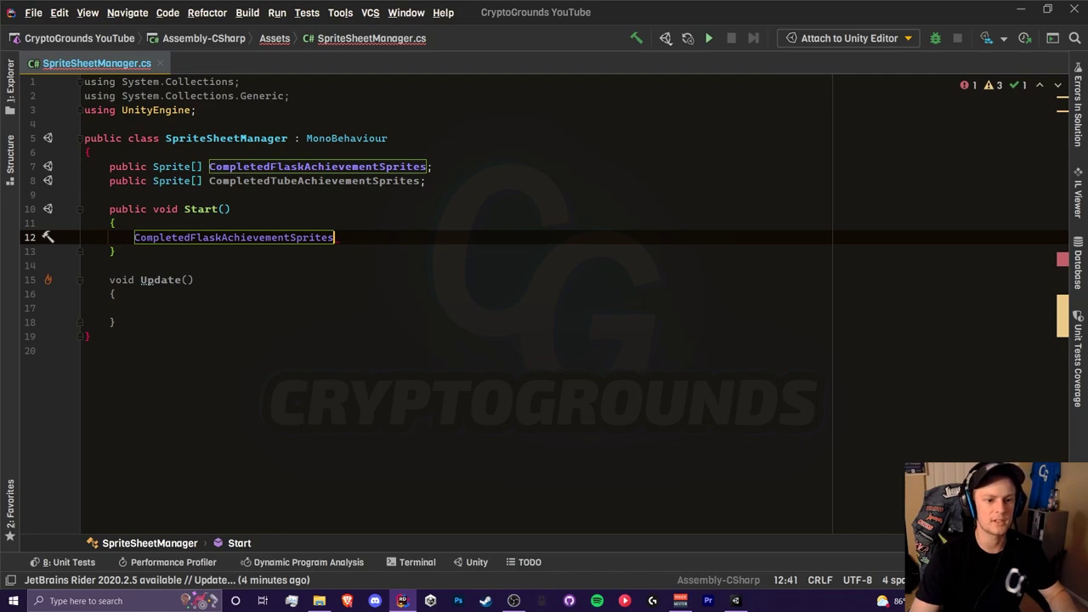
Step: Assign Resources.LoadAll<Sprite>("") to CompletedFlaskAchievementSprites in Start, leaving the path string empty
text(= R)
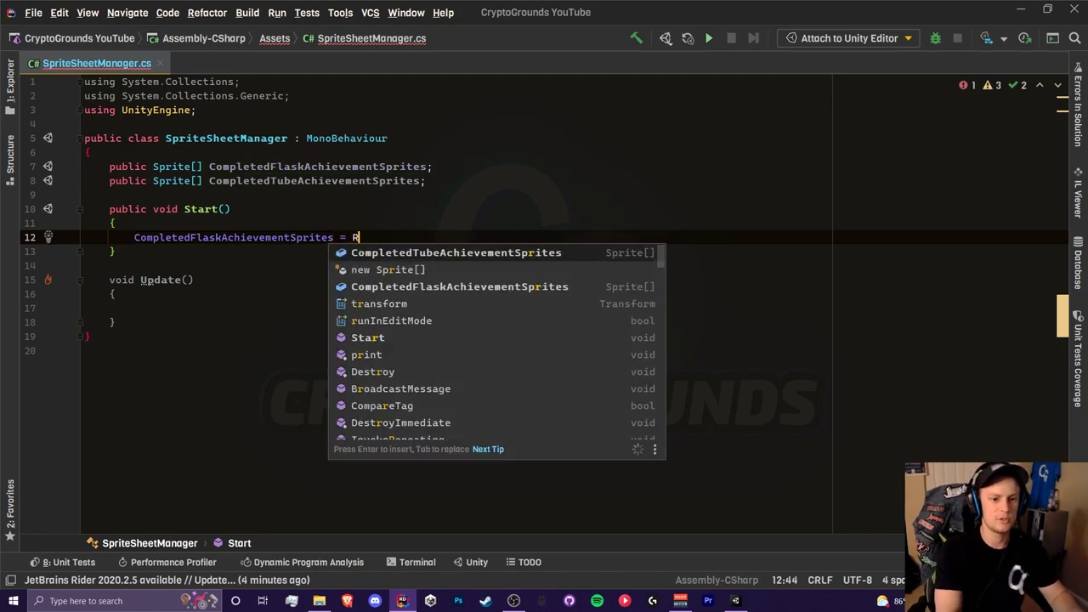
text(esources.load)
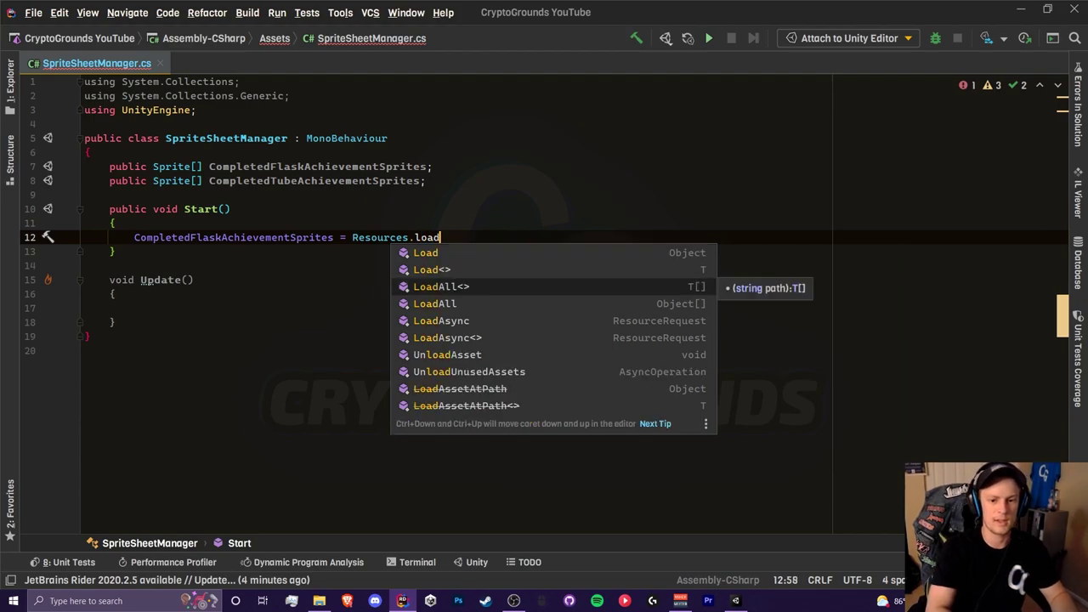
key(Return)
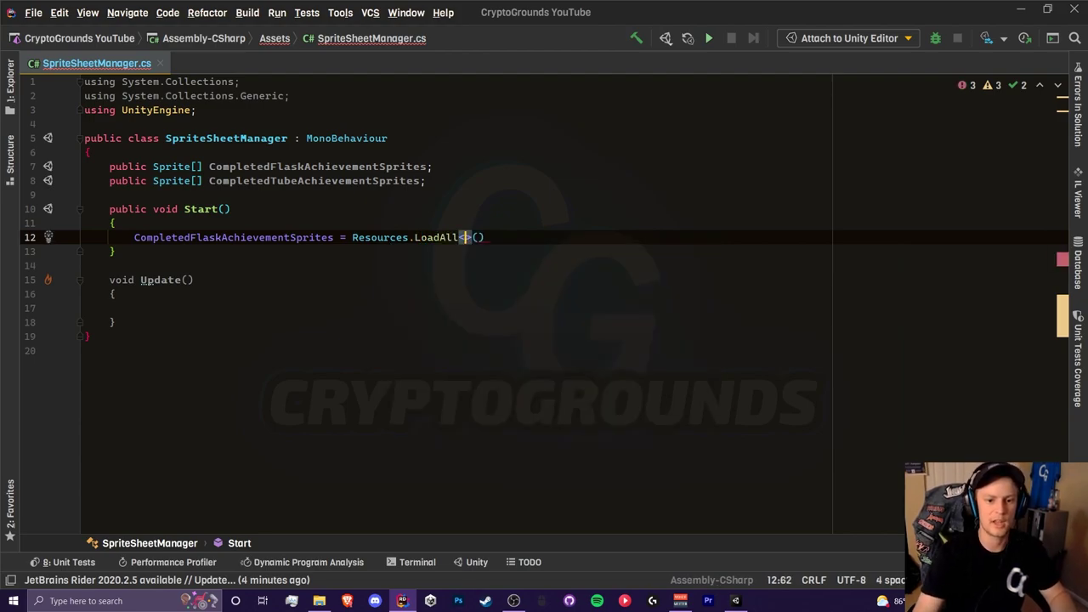
text(Sprite>)
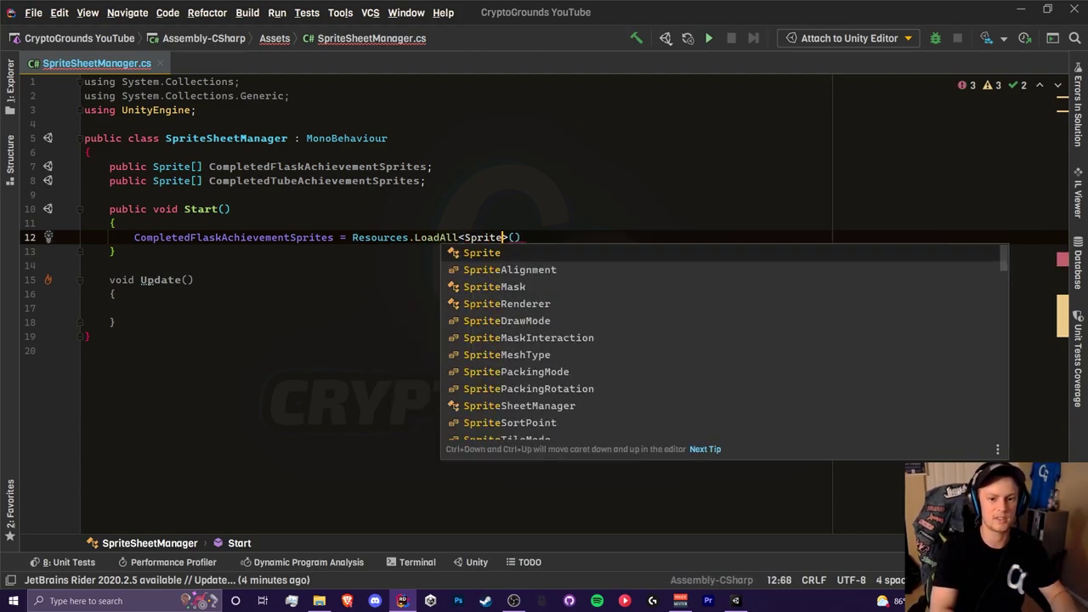
key(Right)
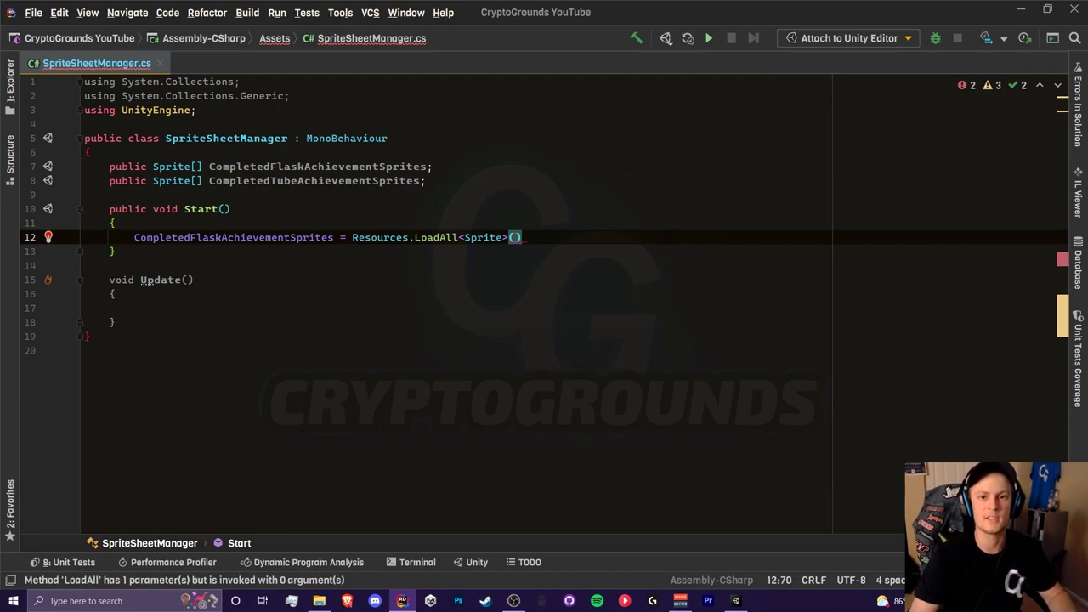
text(")
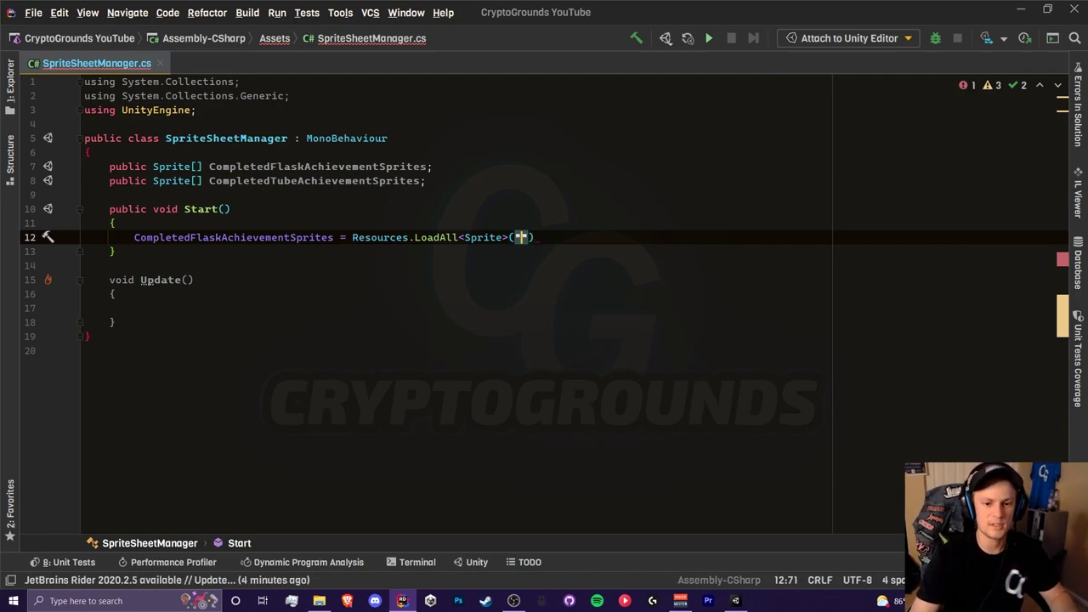
Step: Enter Subfolder/CompletedFlaskAchievements as the LoadAll path and end the statement with a semicolon
key(alt+Tab)
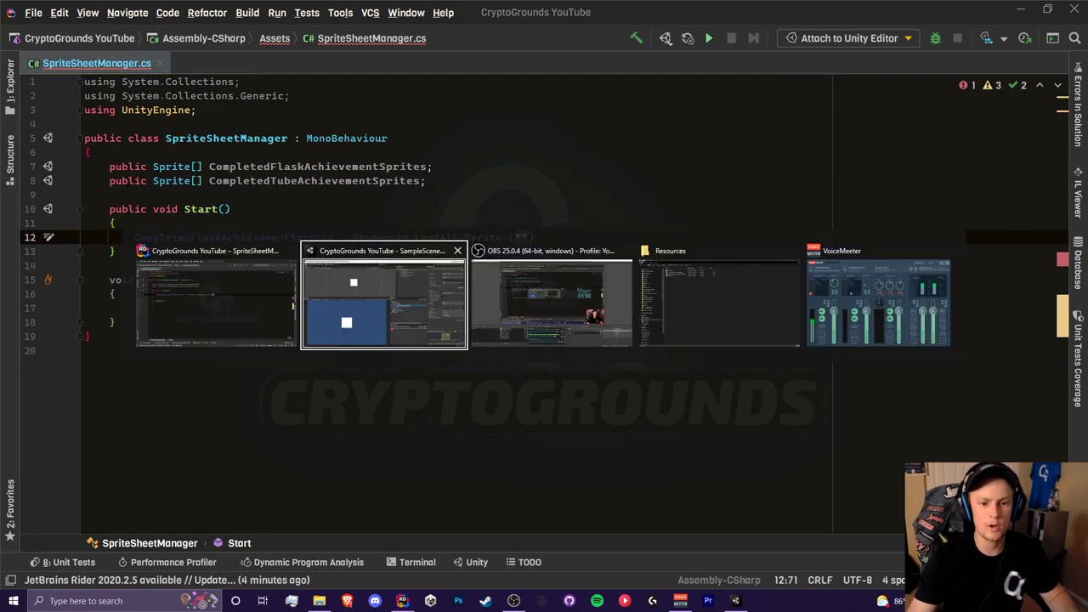
key(alt+Tab)
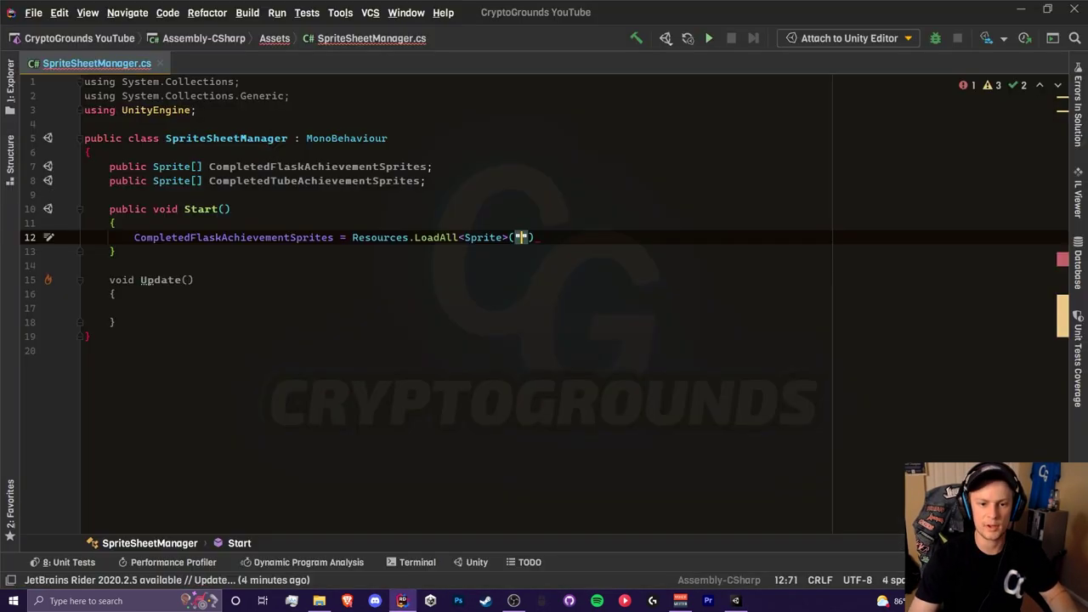
text(Subfo)
text(lder/Comple)
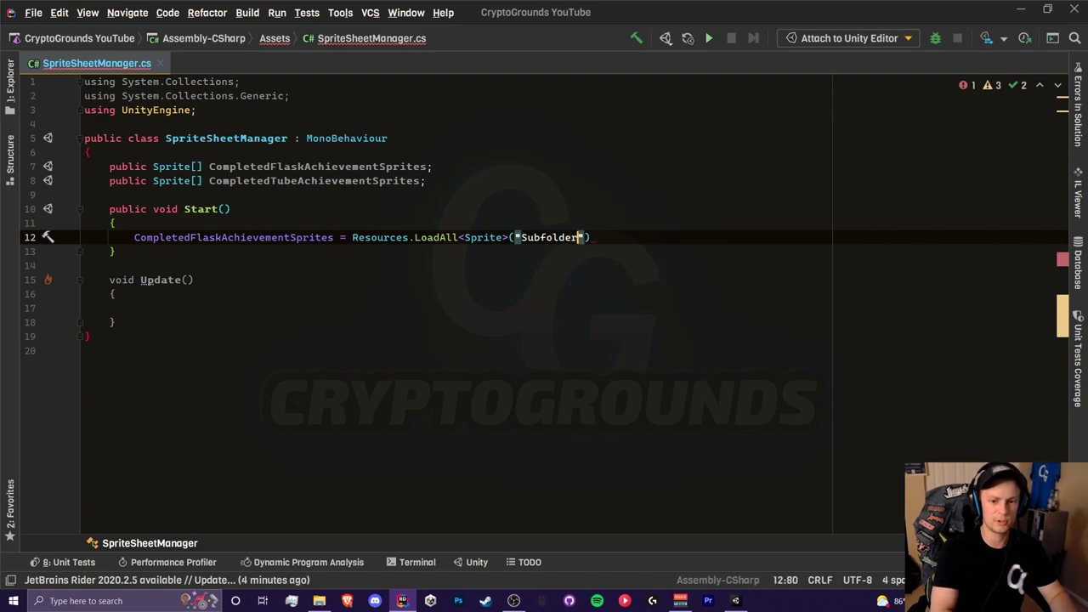
text(tedFlaskAchievements)
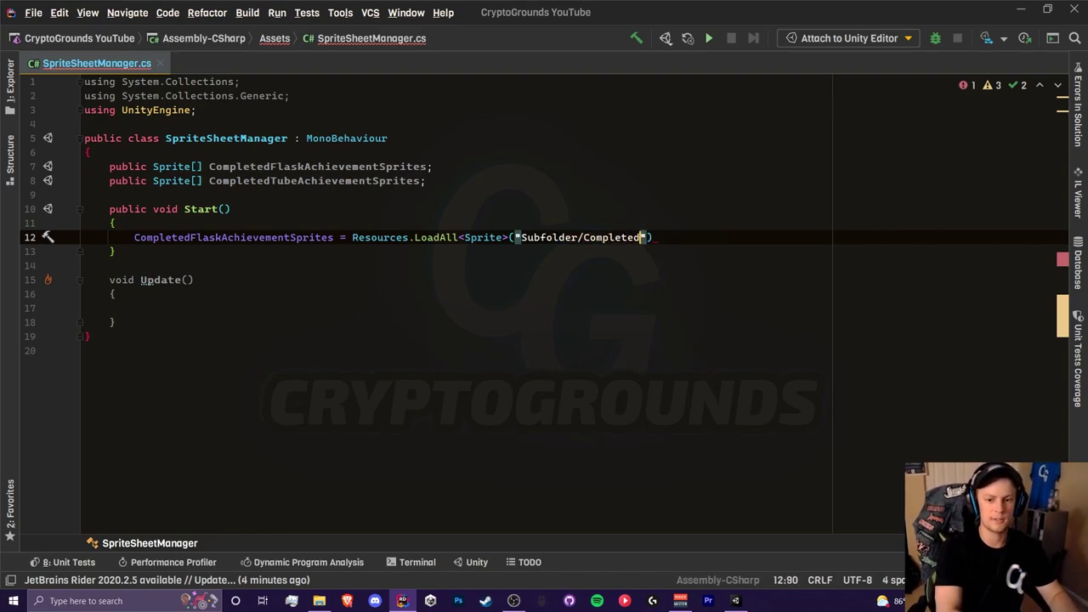
key(End)
text(;)
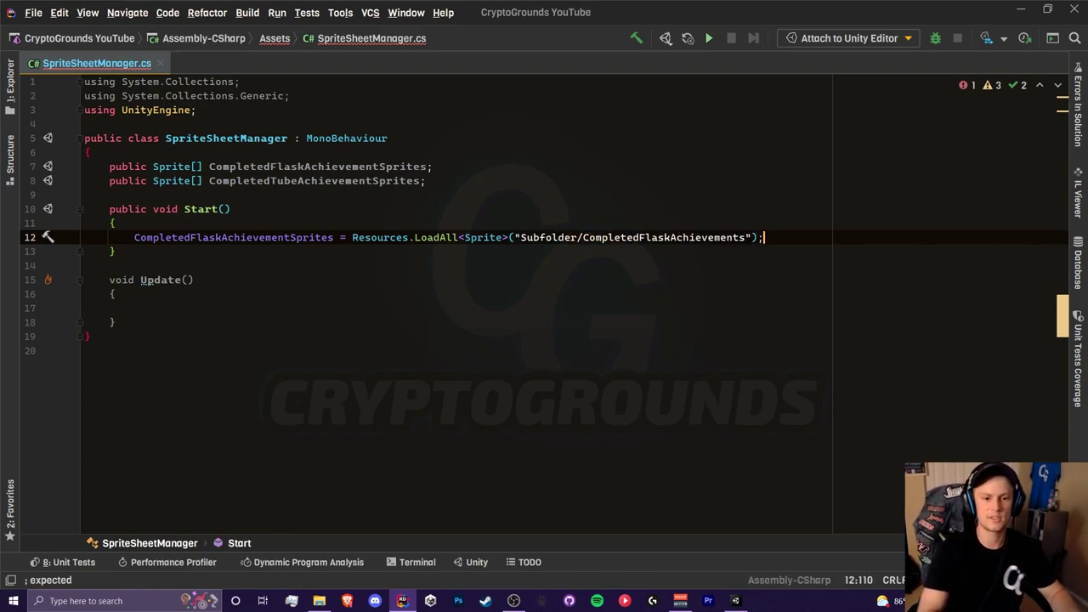
click(231, 209)
click(383, 237)
mouse_move(383, 237)
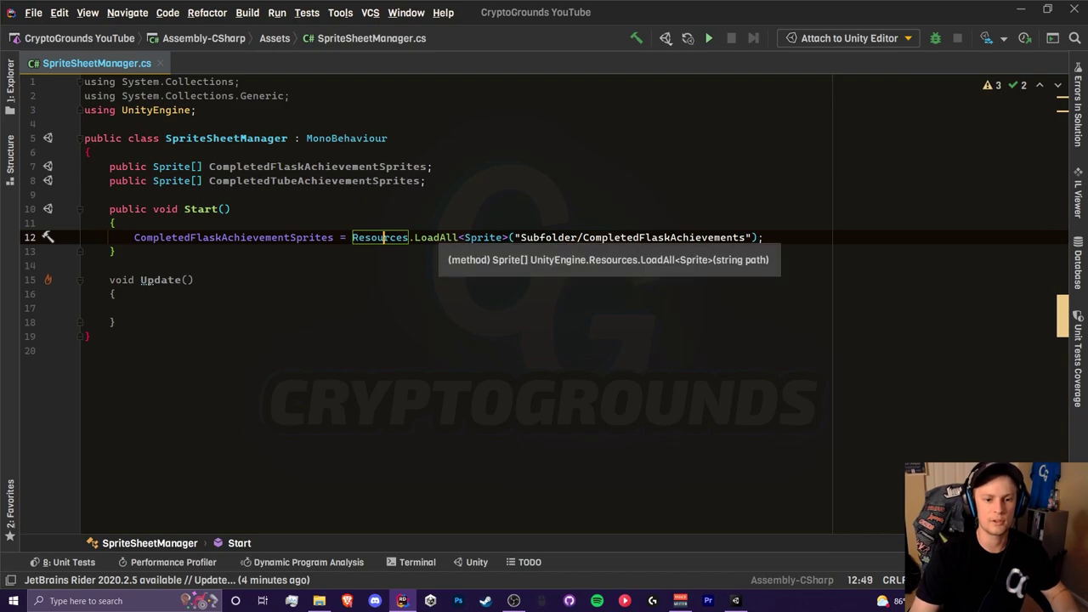
click(439, 237)
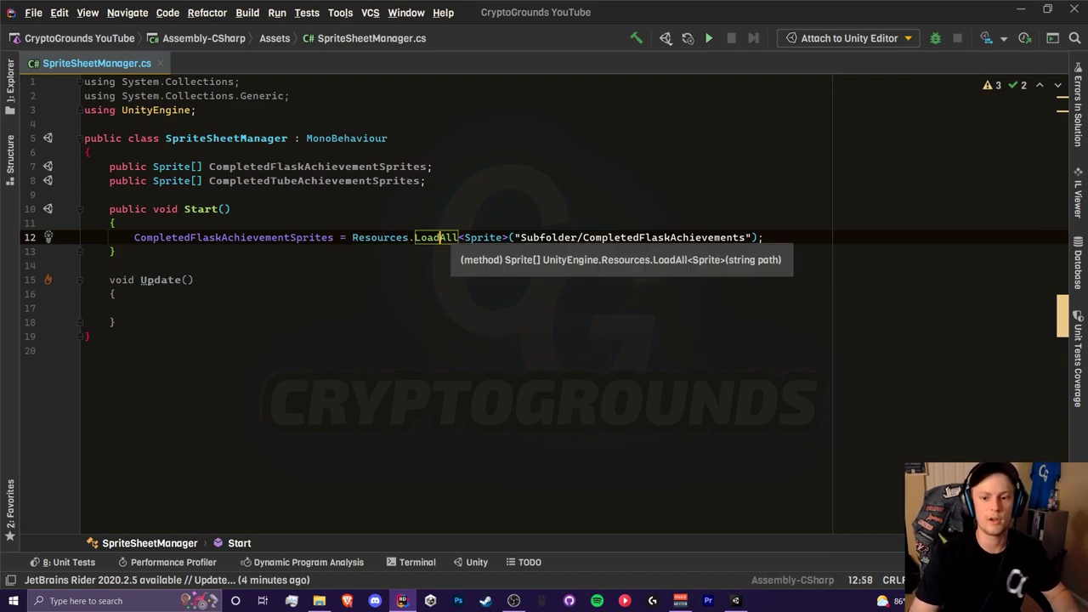
Step: Switch to Unity and examine the sliced sprites of the CompletedFlaskAchievements sheet one after another
key(alt+Tab)
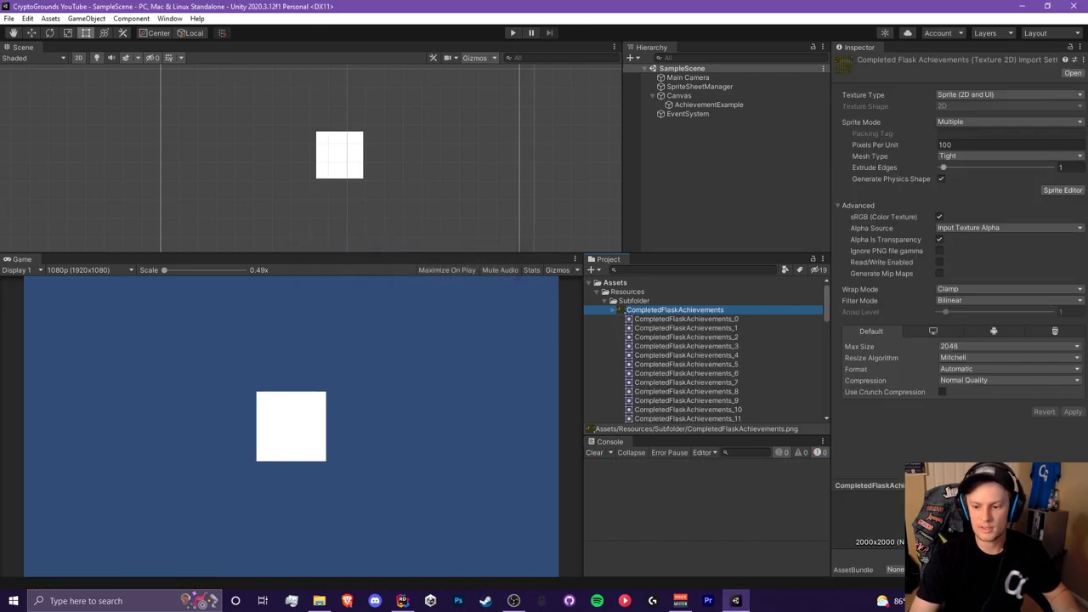
key(Down)
key(Down)
key(Down)
key(Down)
key(Down)
key(Down)
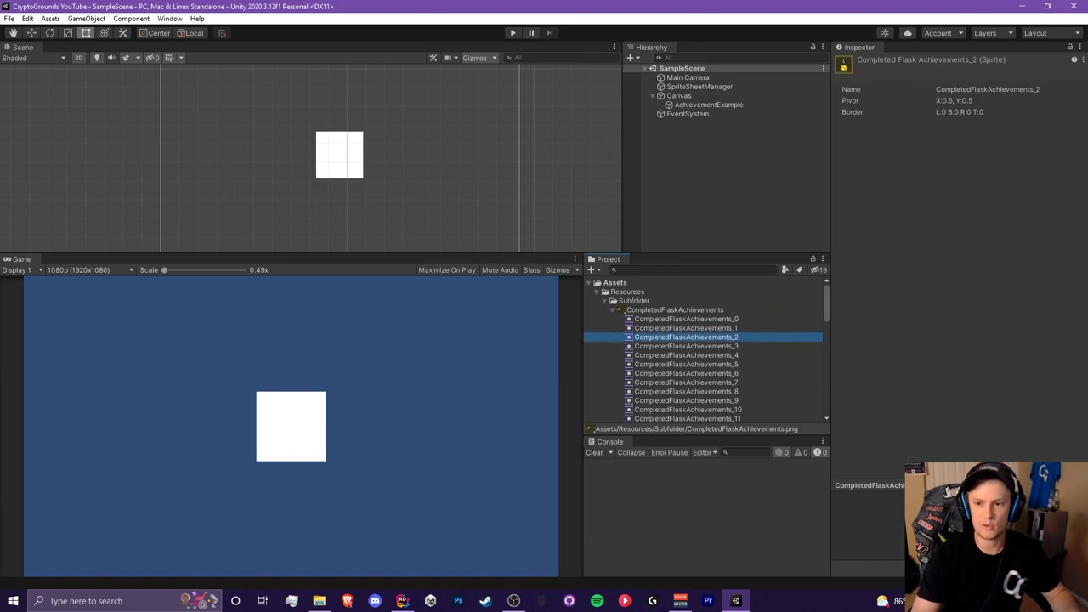
key(Down)
key(Down)
key(Down)
key(Down)
key(Down)
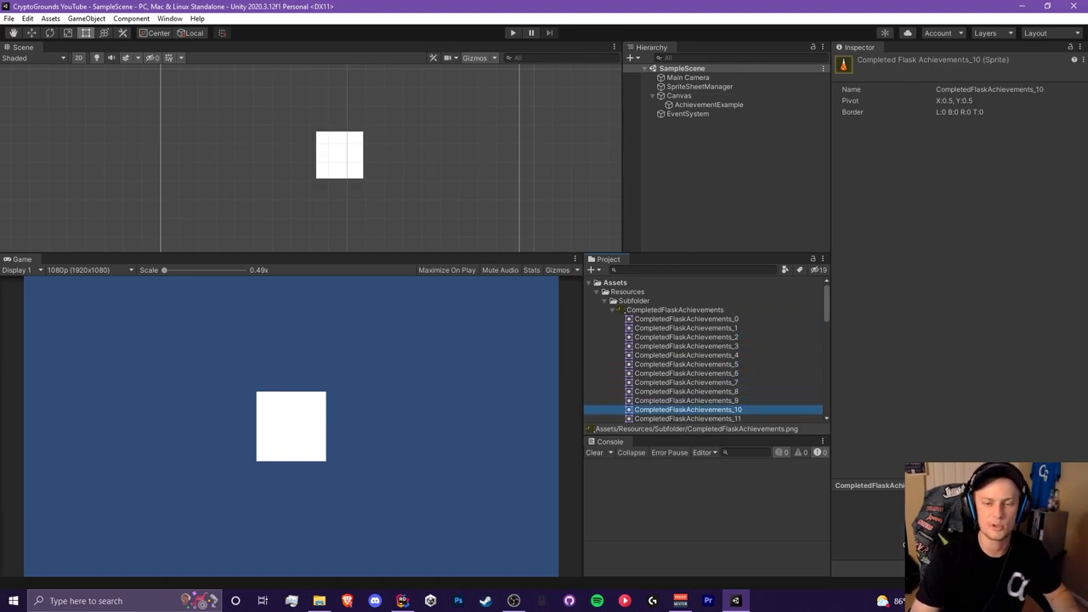
Step: Collapse Subfolder, check where the CompletedTubeAchievements sheet sits in Resources, and return to the script in Rider
click(604, 301)
click(666, 310)
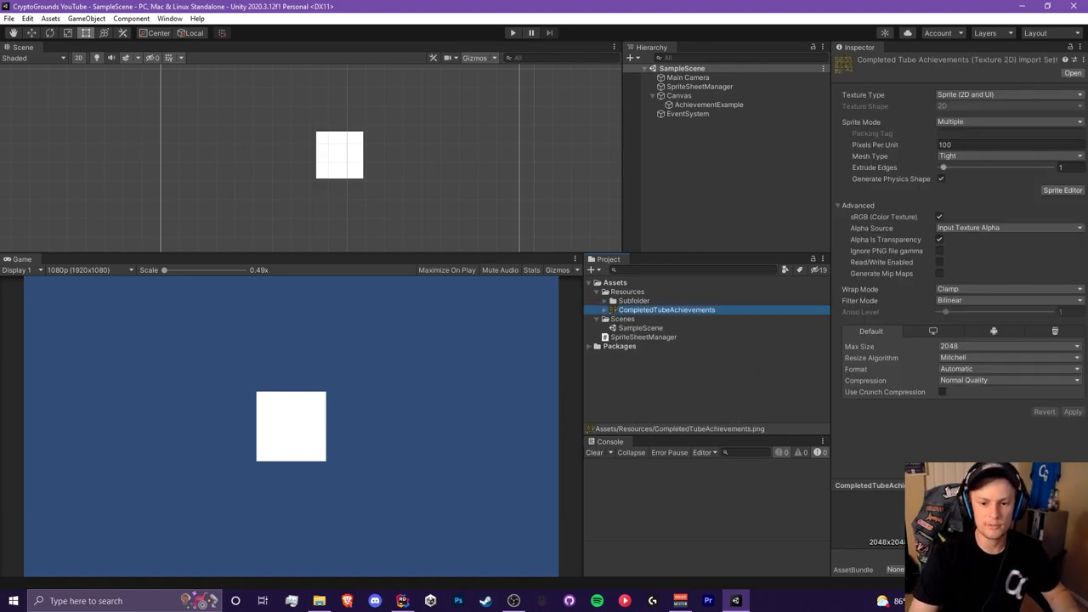
key(alt+Tab)
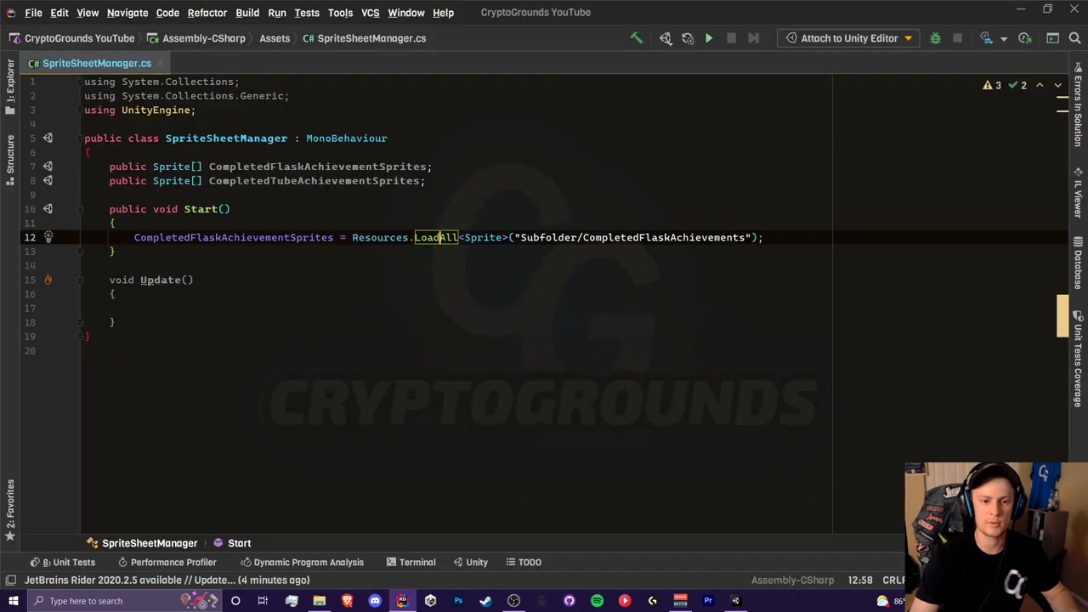
Step: Add a line in Start that loads CompletedTubeAchievementSprites with Resources.LoadAll<Sprite>("CompletedTubeAchievements")
key(End)
key(shift+Up)
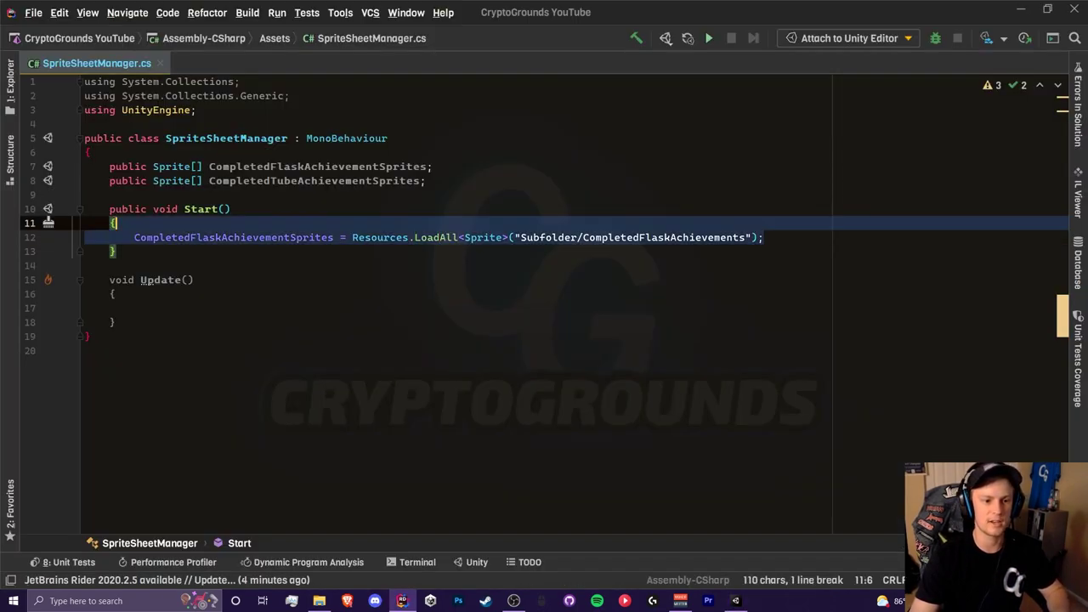
key(End)
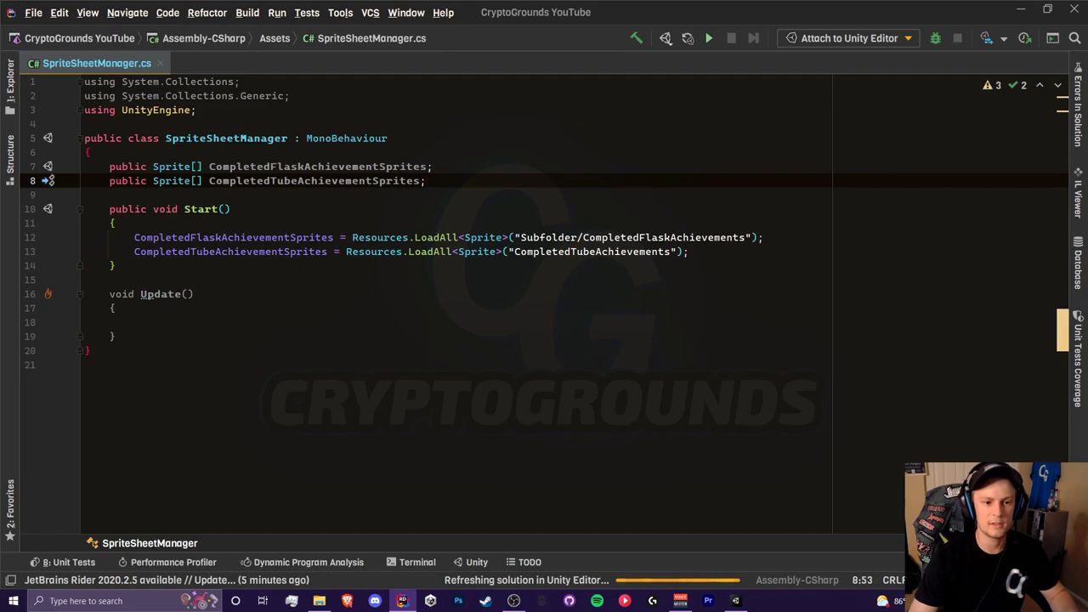
click(232, 209)
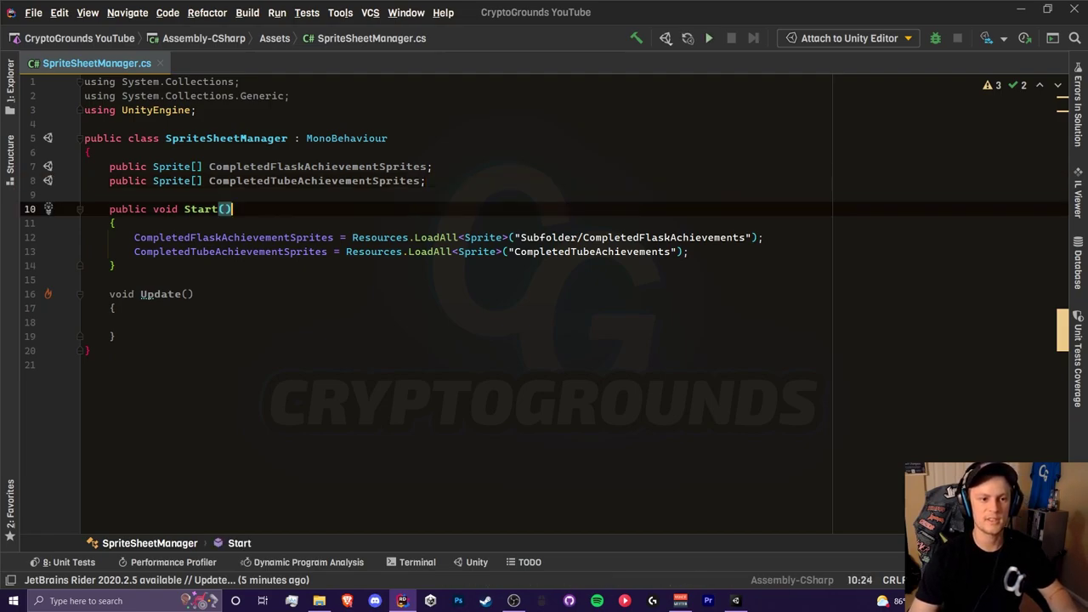
Step: Switch to Unity, run the scene, widen the Inspector, and inspect the elements loaded into the tube and flask sprite arrays
key(alt+Tab)
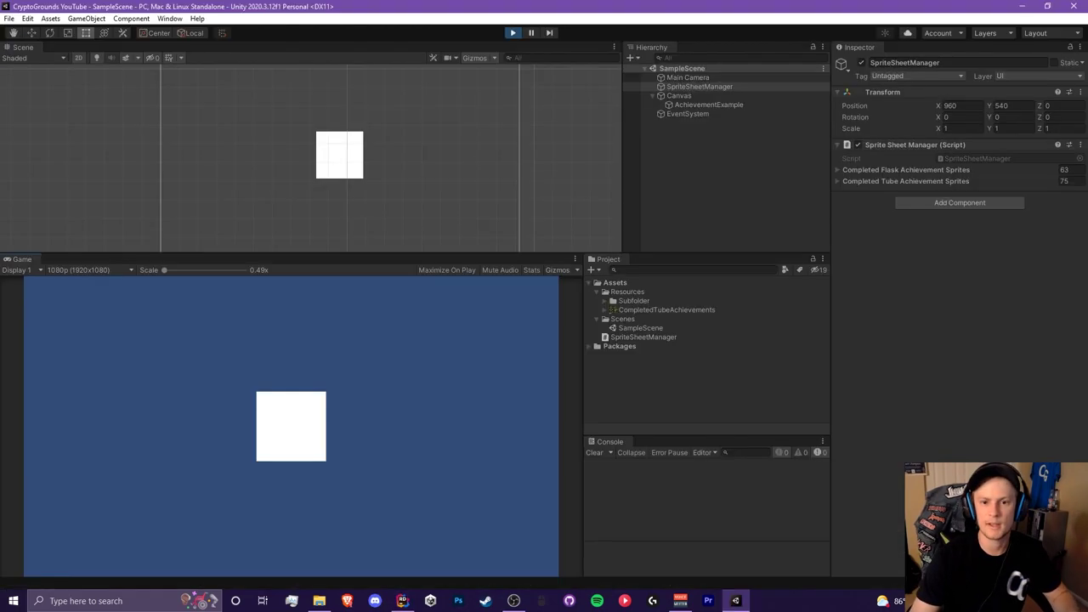
drag(830, 195, 801, 195)
click(876, 181)
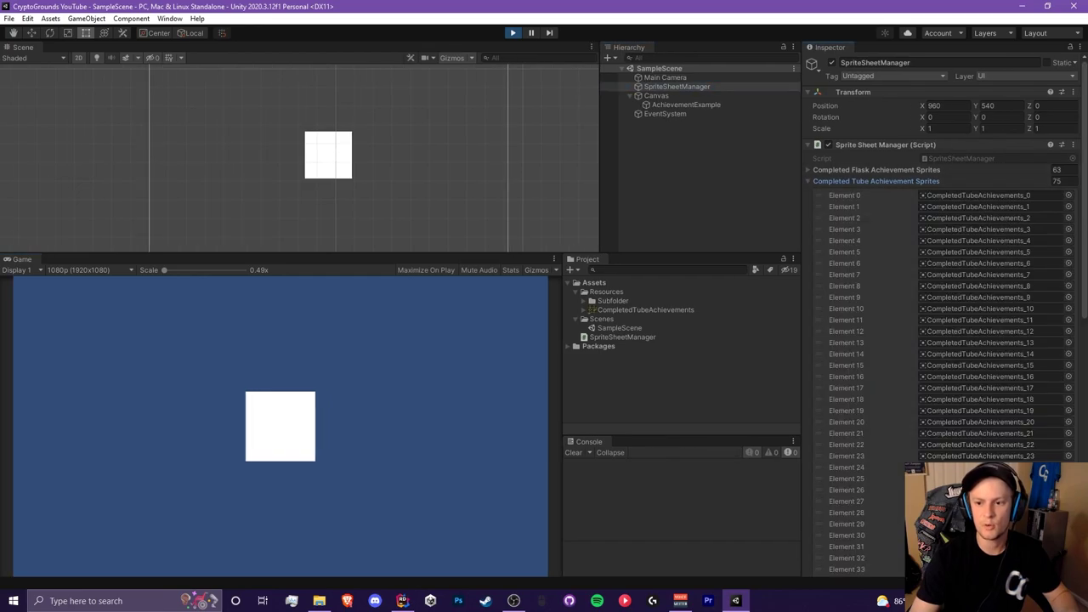
scroll(935, 305, down, 12)
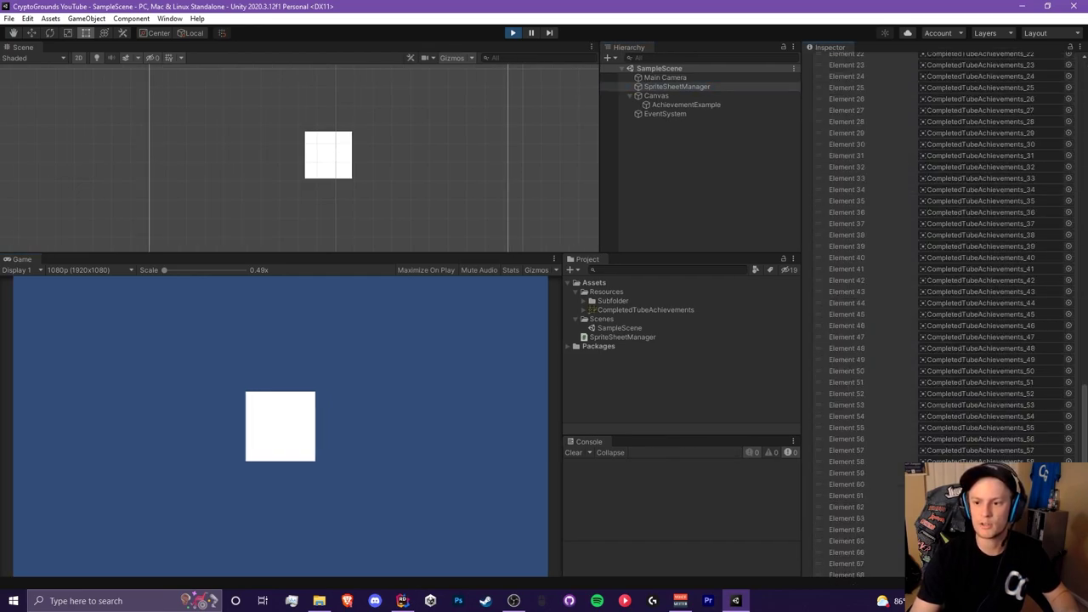
scroll(978, 245, up, 20)
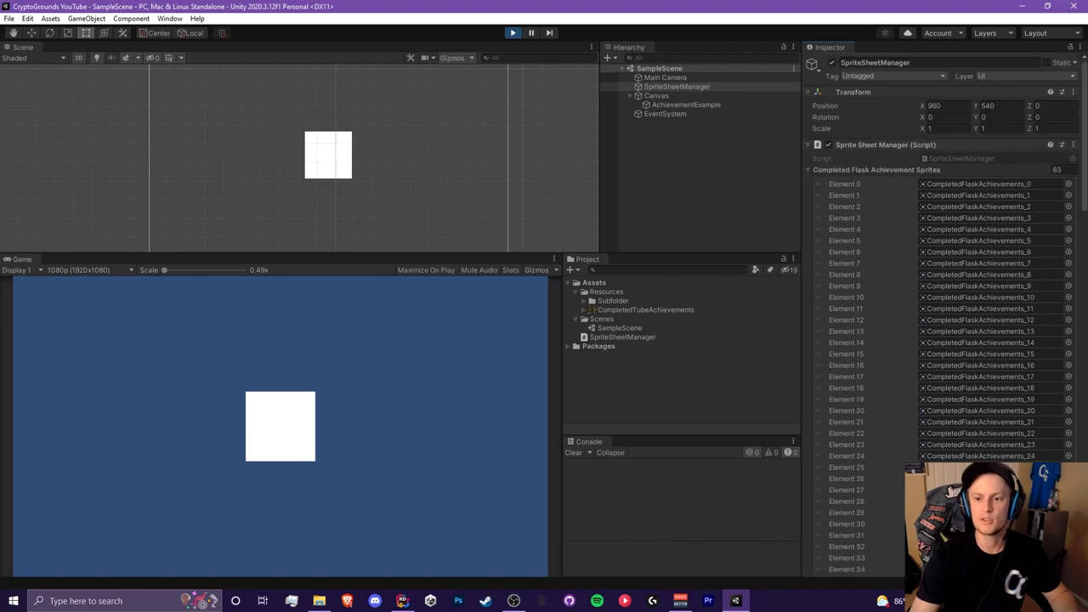
Step: Expand the CompletedTubeAchievements sheet in Resources and compare its sliced sprites with the elements of the manager's loaded sprite arrays
click(584, 310)
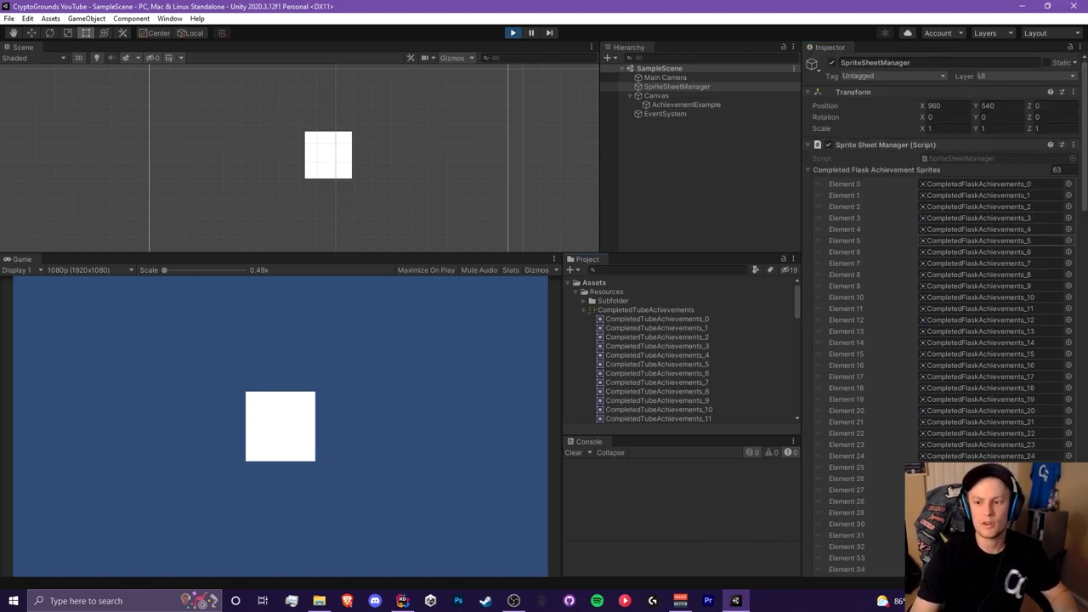
scroll(978, 240, down, 10)
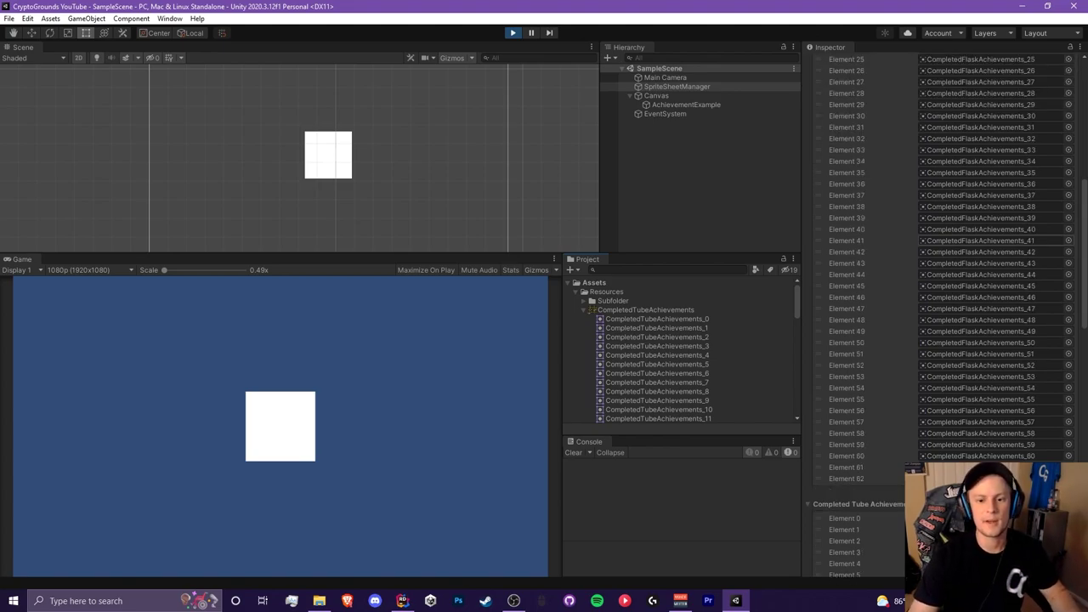
scroll(978, 241, down, 10)
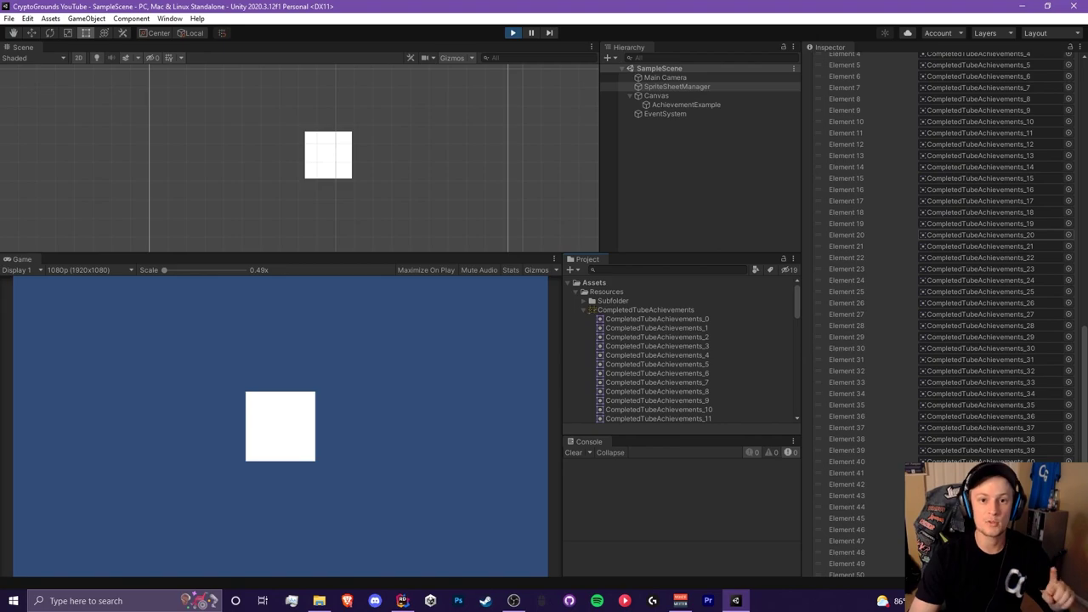
scroll(977, 255, up, 20)
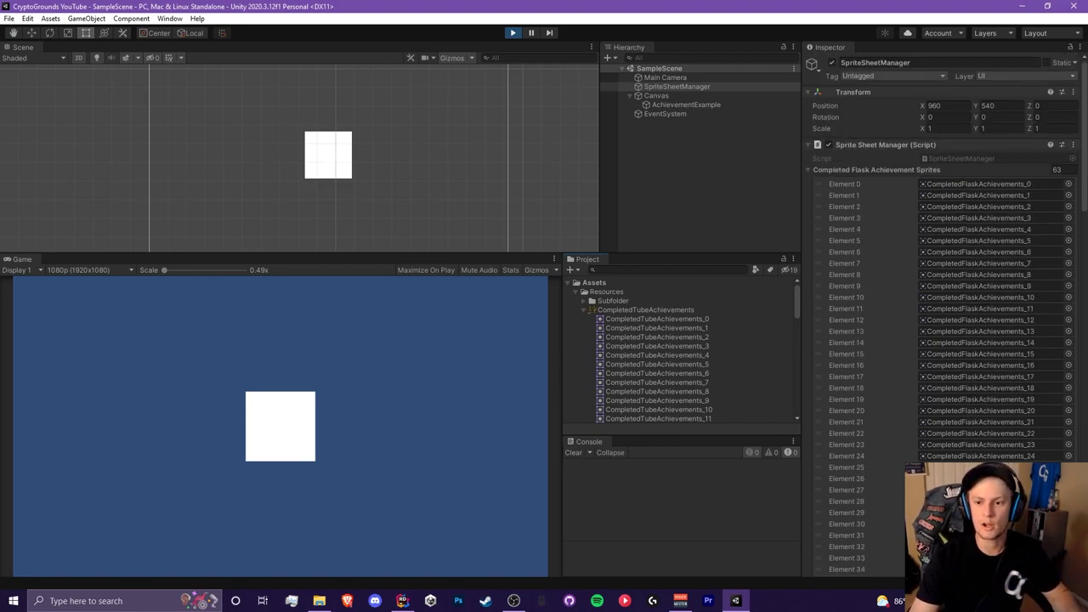
click(876, 169)
click(876, 181)
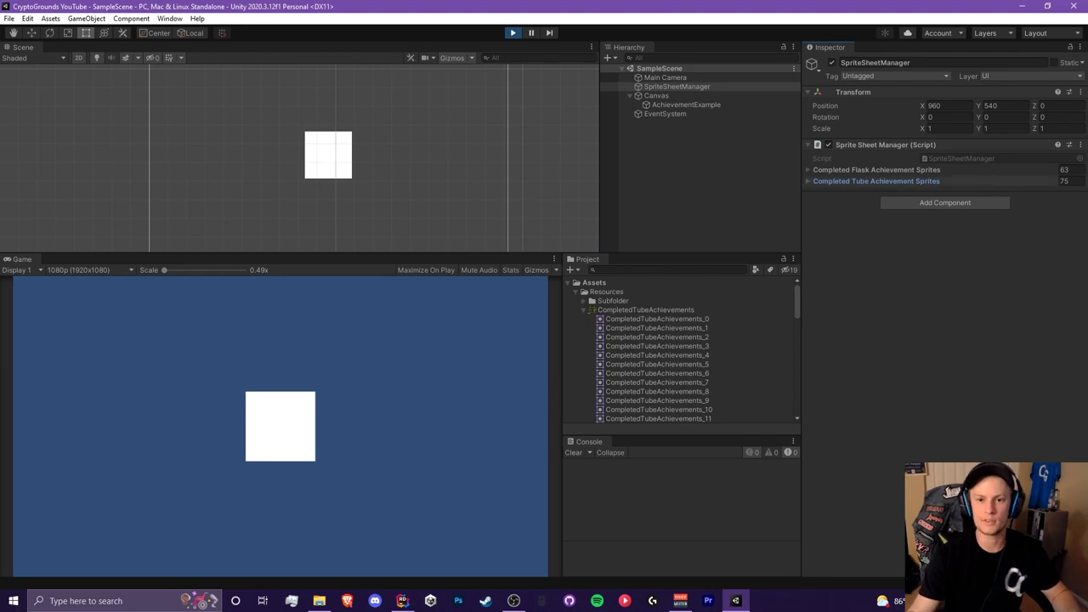
key(q)
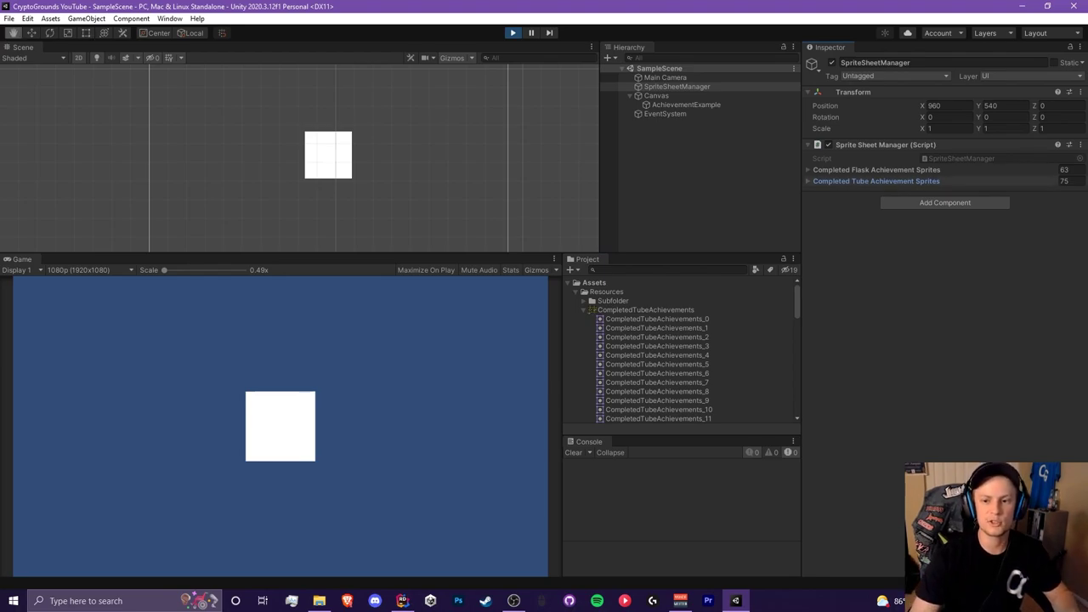
click(876, 181)
scroll(340, 185, up, 2)
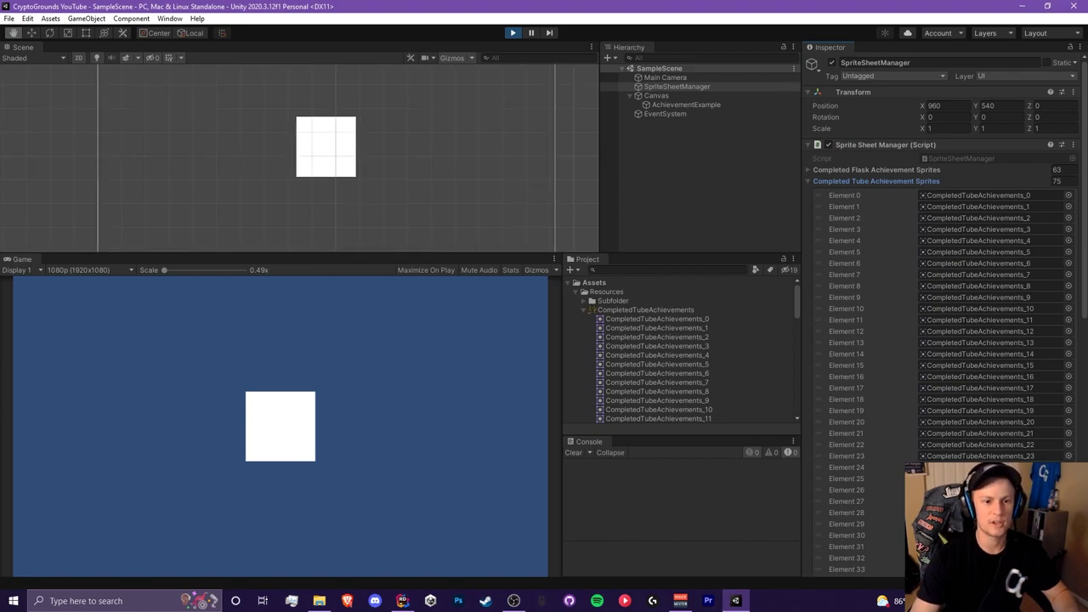
Step: Return to the script in Rider and declare a public Image field named SampleAchievement below the sprite arrays, importing UnityEngine.UI
key(alt+Tab)
click(428, 181)
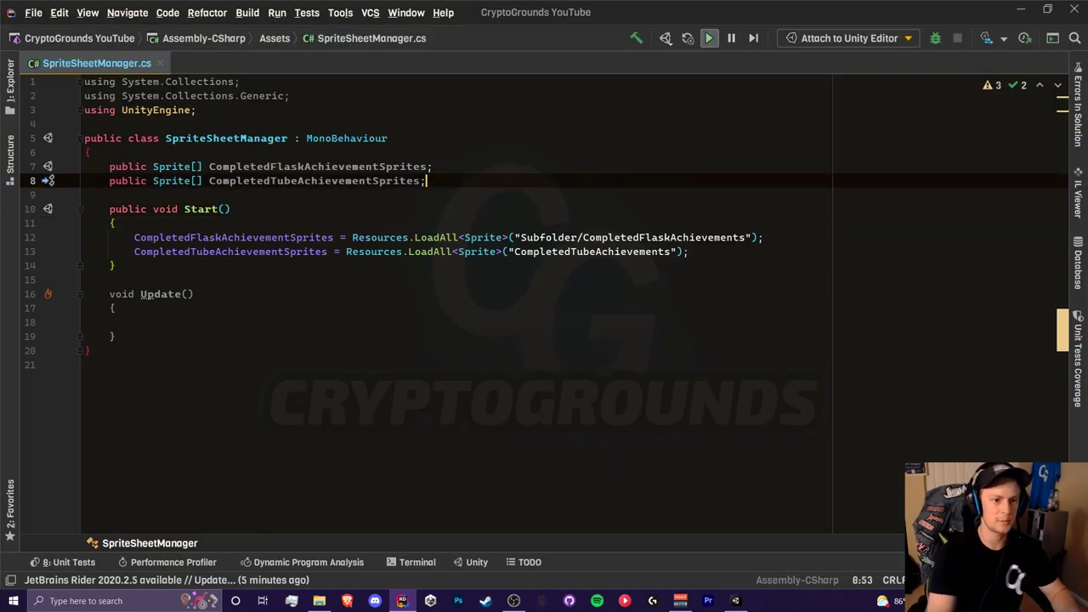
key(Return)
key(Return)
text(public Image)
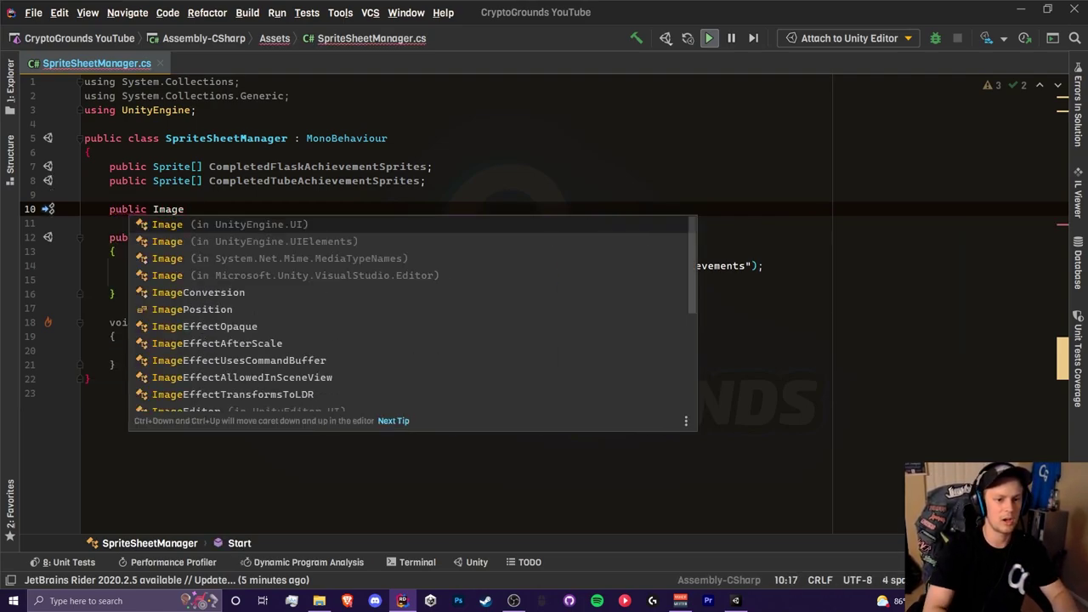
key(Return)
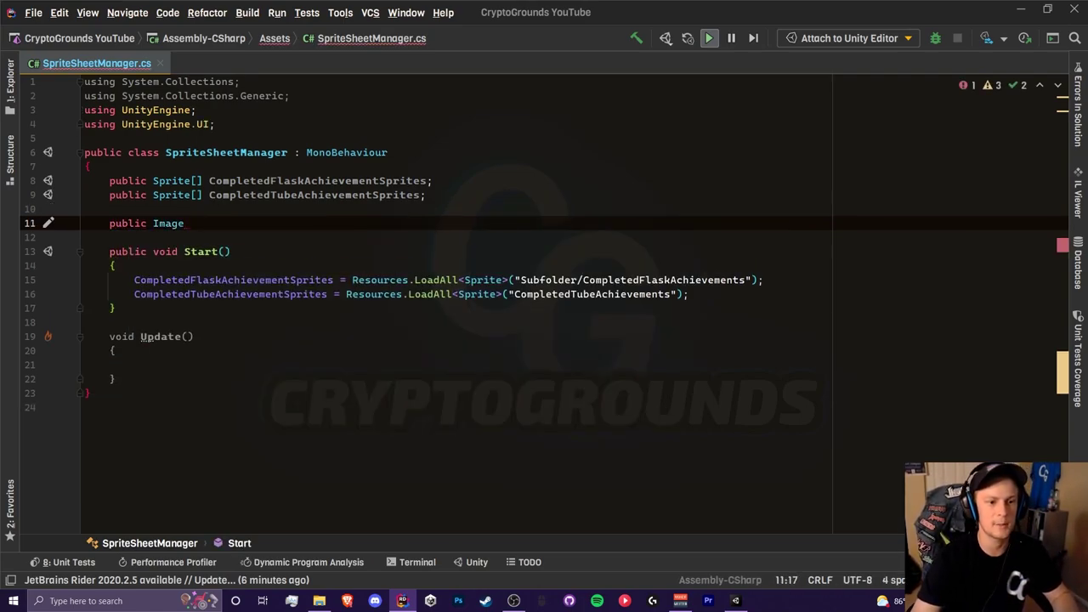
text(Sa)
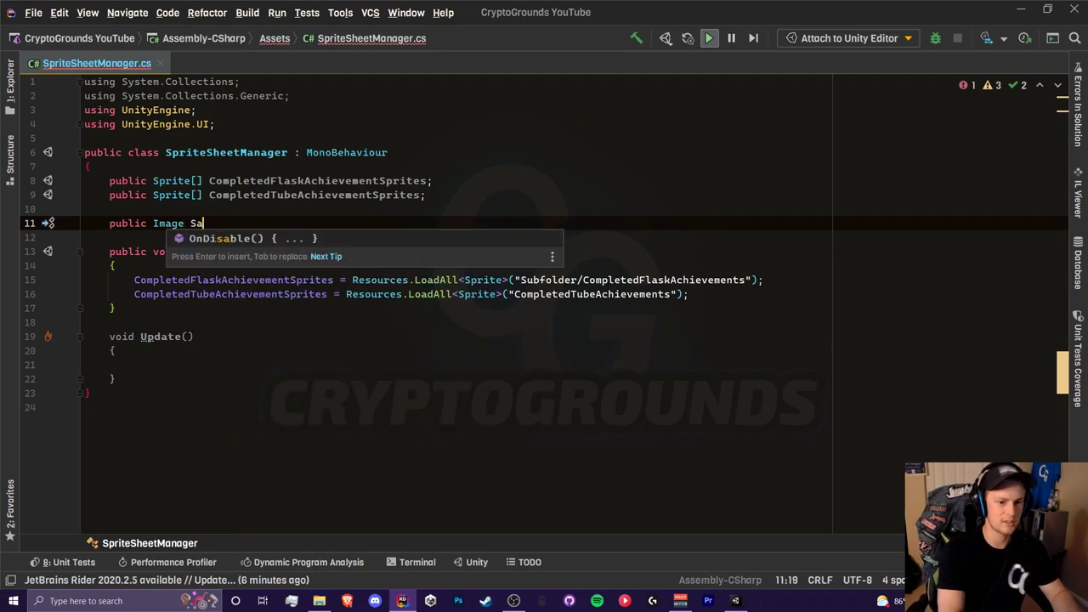
text(mpleAchievement;)
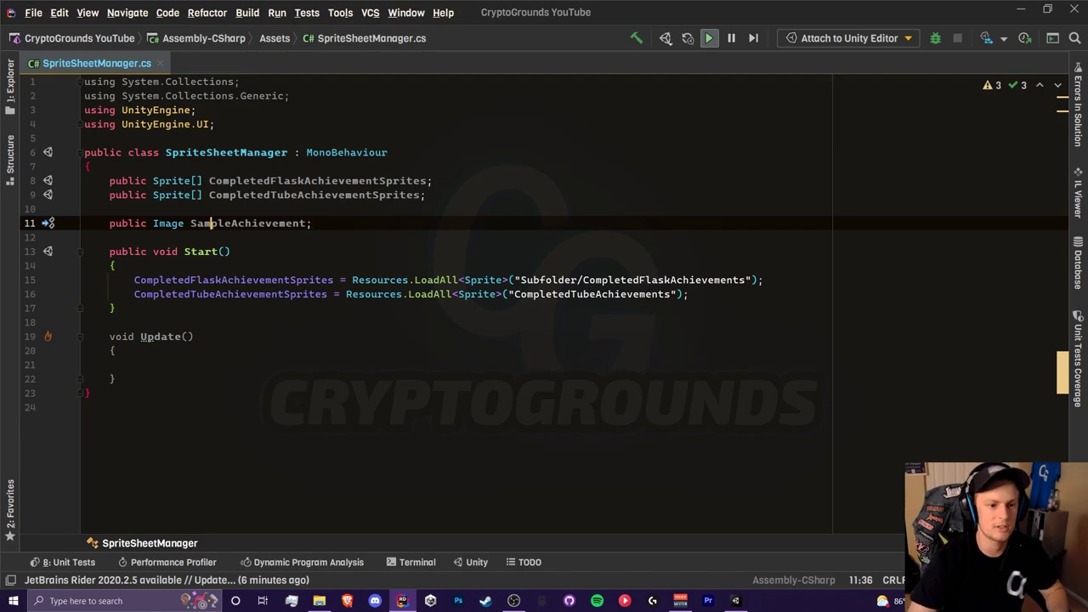
Step: Copy the SampleAchievement field name into the empty body of Update
double_click(211, 223)
key(ctrl+c)
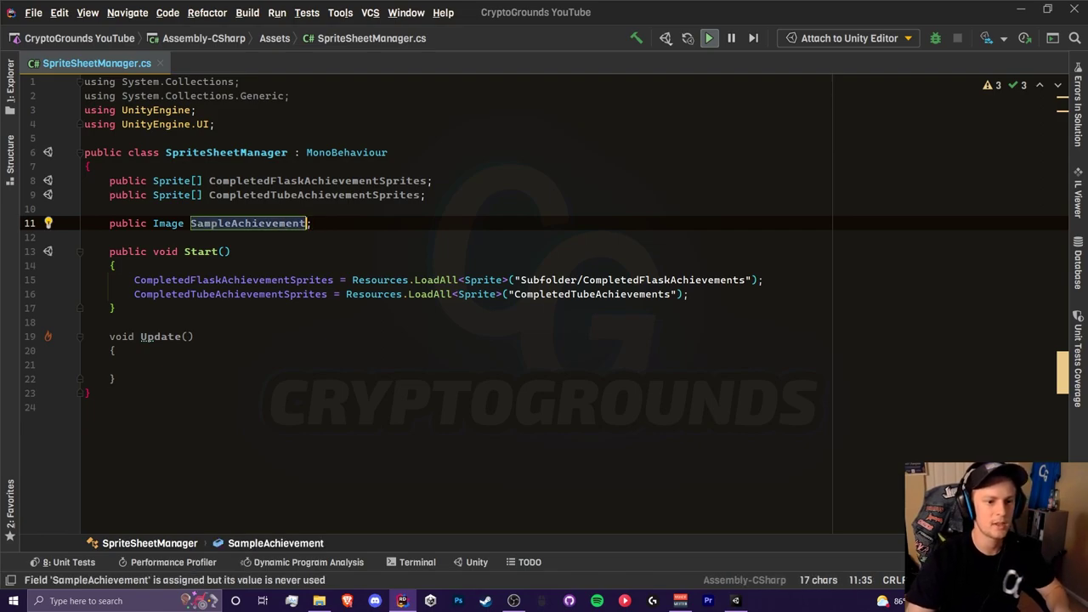
click(114, 309)
click(689, 294)
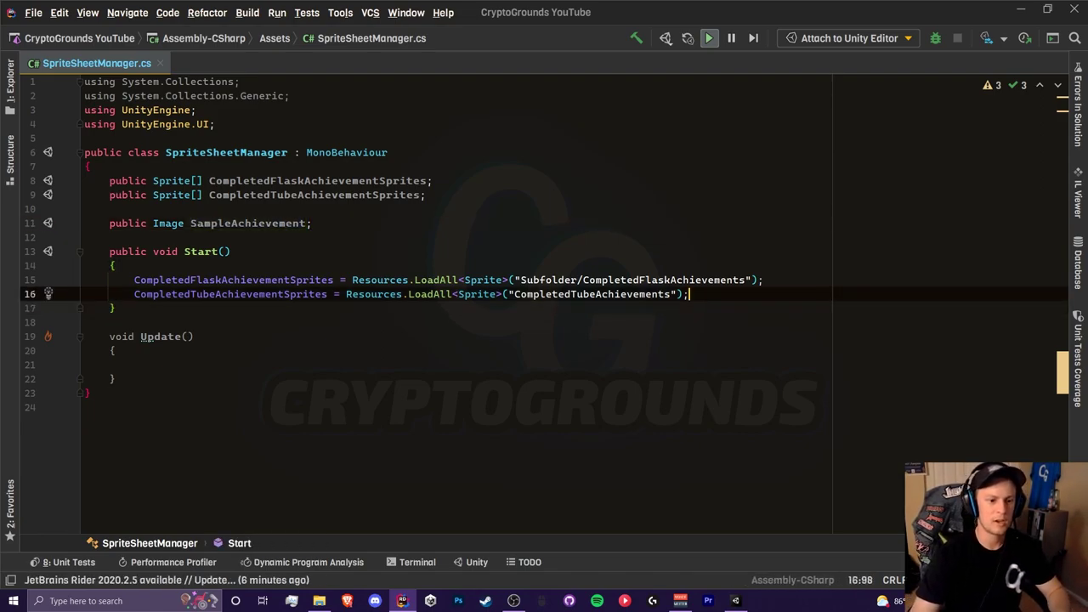
click(134, 365)
key(ctrl+v)
Step: Declare a public int field named ID below the SampleAchievement field
click(312, 224)
key(Return)
key(Return)
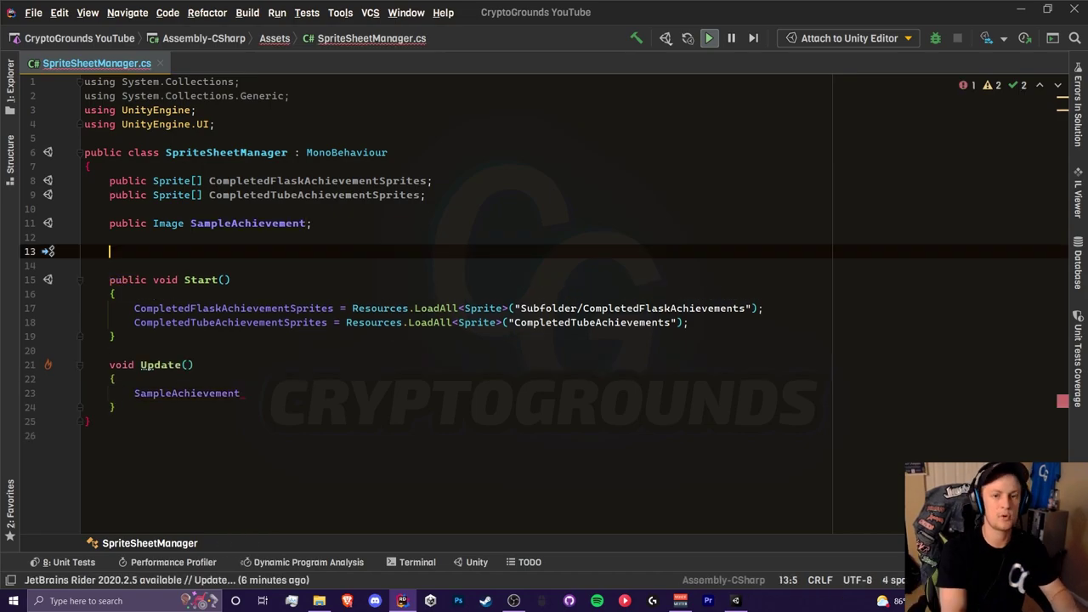
text(public i)
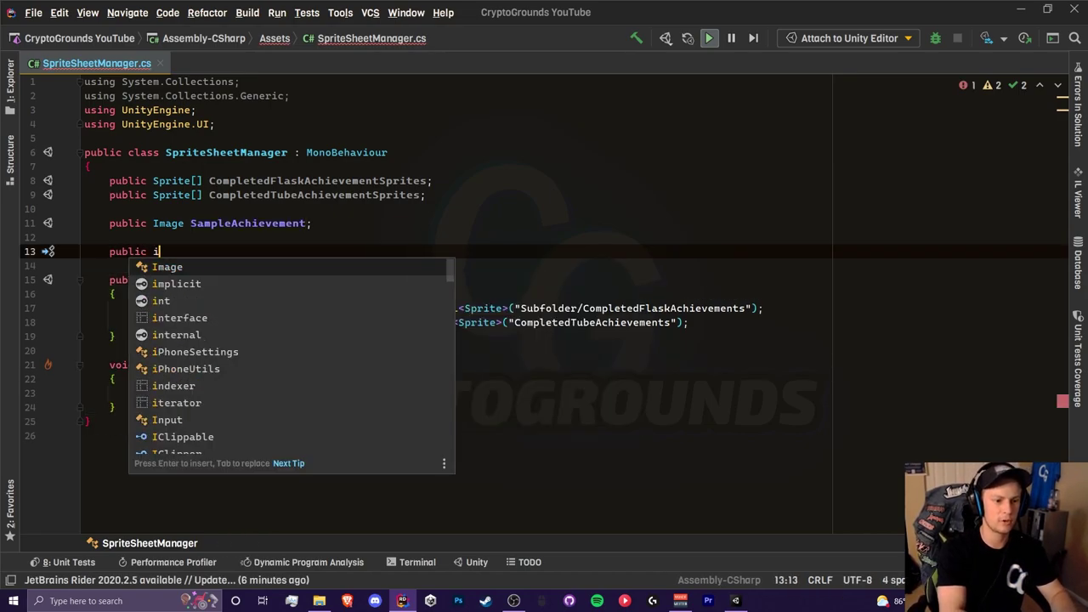
text(nt ID;)
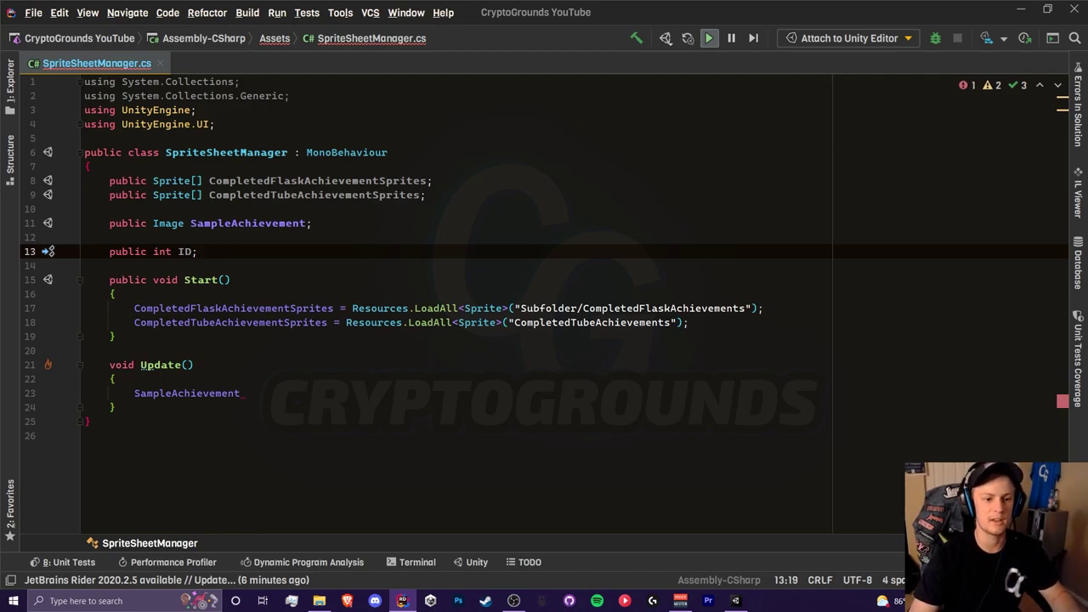
Step: Complete the Update statement as SampleAchievement.sprite = CompletedFlaskAchievementSprites[ID];
click(243, 393)
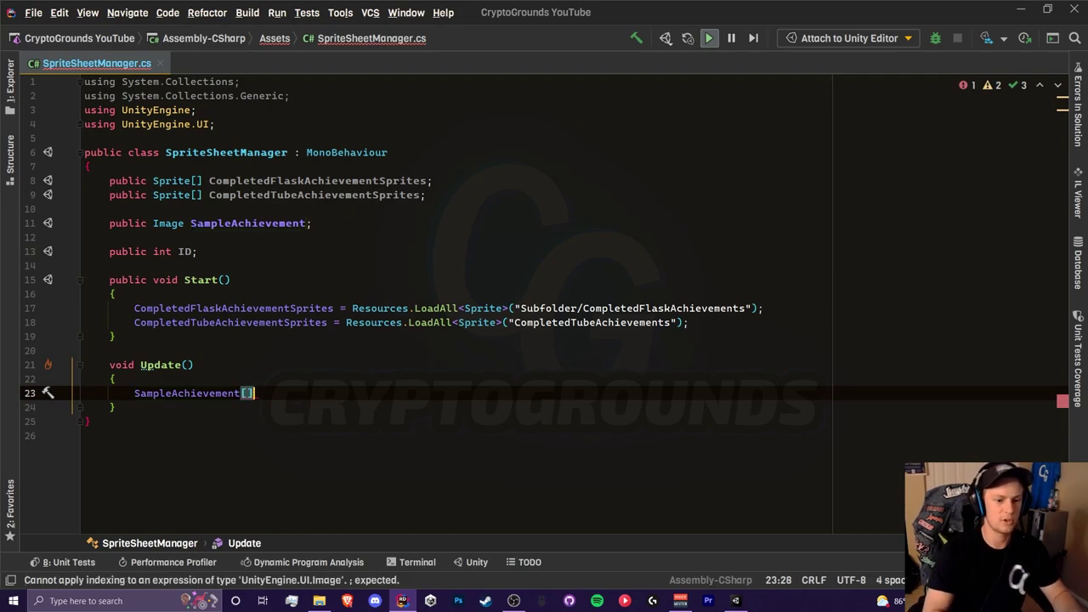
text(.s)
key(Return)
text(=)
double_click(234, 309)
key(ctrl+c)
click(304, 393)
key(ctrl+v)
text([ID];)
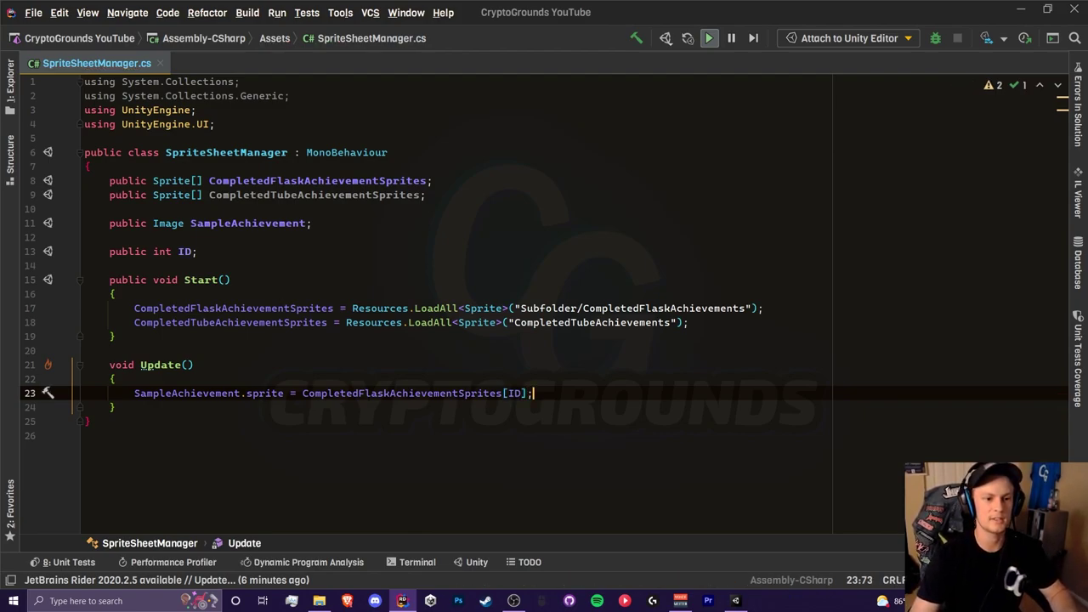
Step: Back in Unity, stop play mode, assign AchievementExample to the manager's Sample Achievement field, and save the scene
key(alt+Tab)
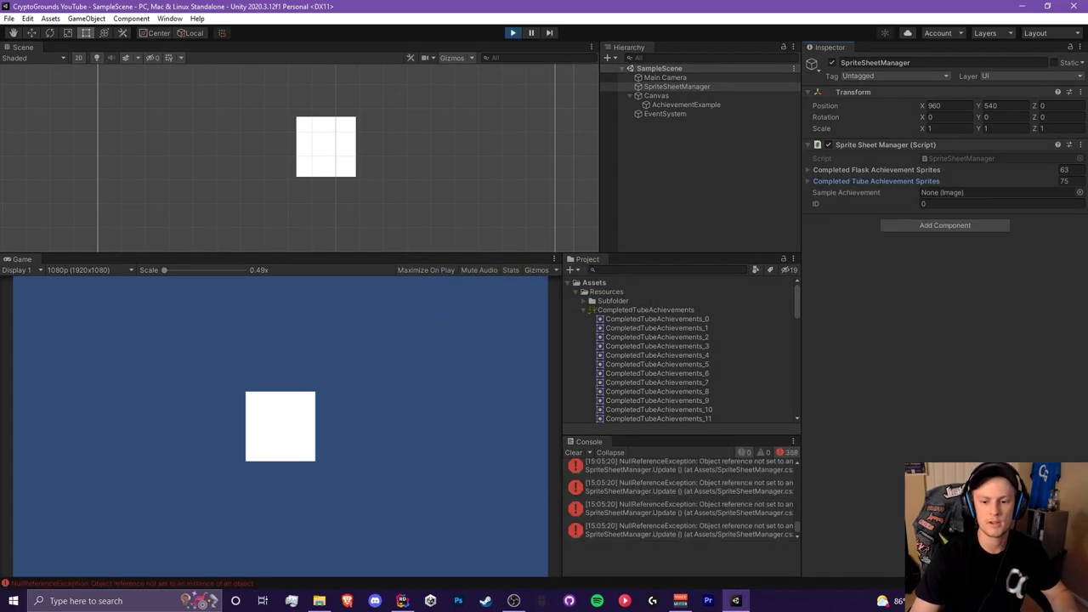
drag(680, 435, 680, 406)
key(ctrl+p)
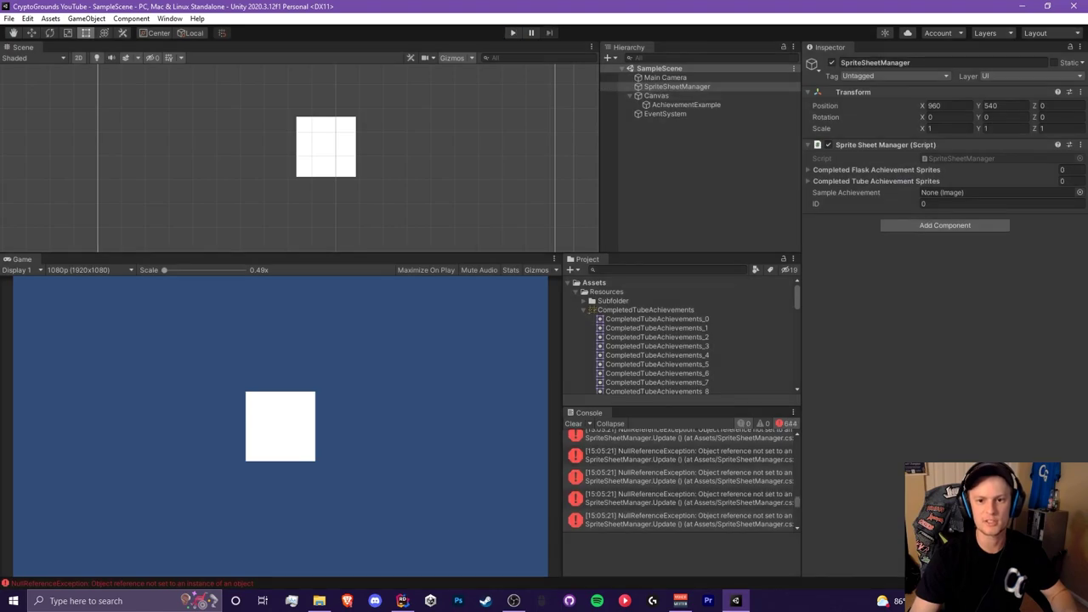
drag(686, 105, 995, 192)
key(ctrl+s)
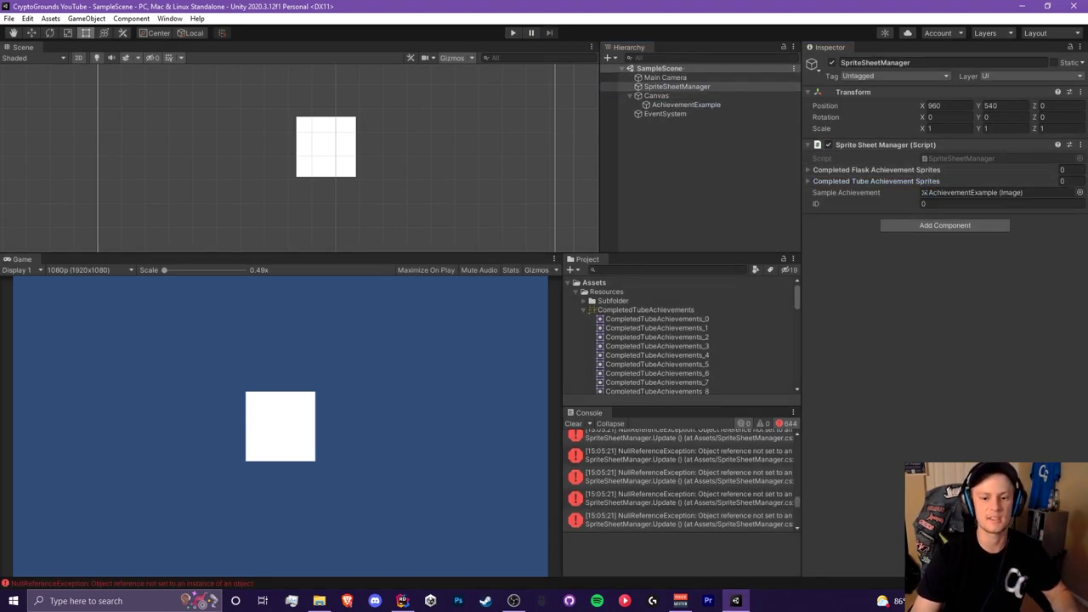
Step: Run the scene and look up sprite CompletedFlaskAchievements_0 in Subfolder to compare it with the displayed image
key(ctrl+p)
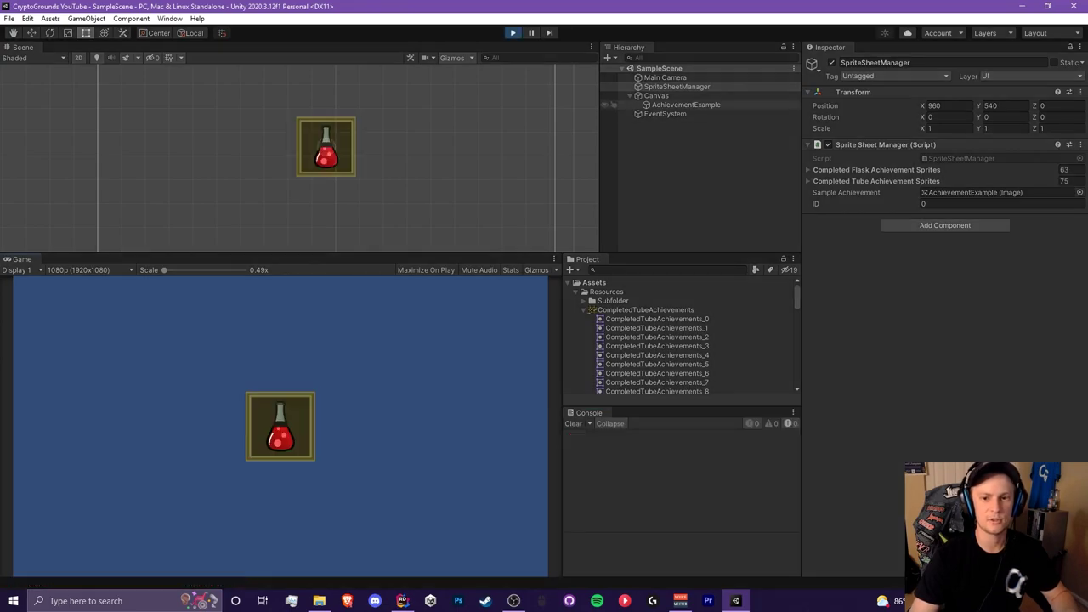
scroll(680, 335, down, 10)
scroll(680, 336, up, 10)
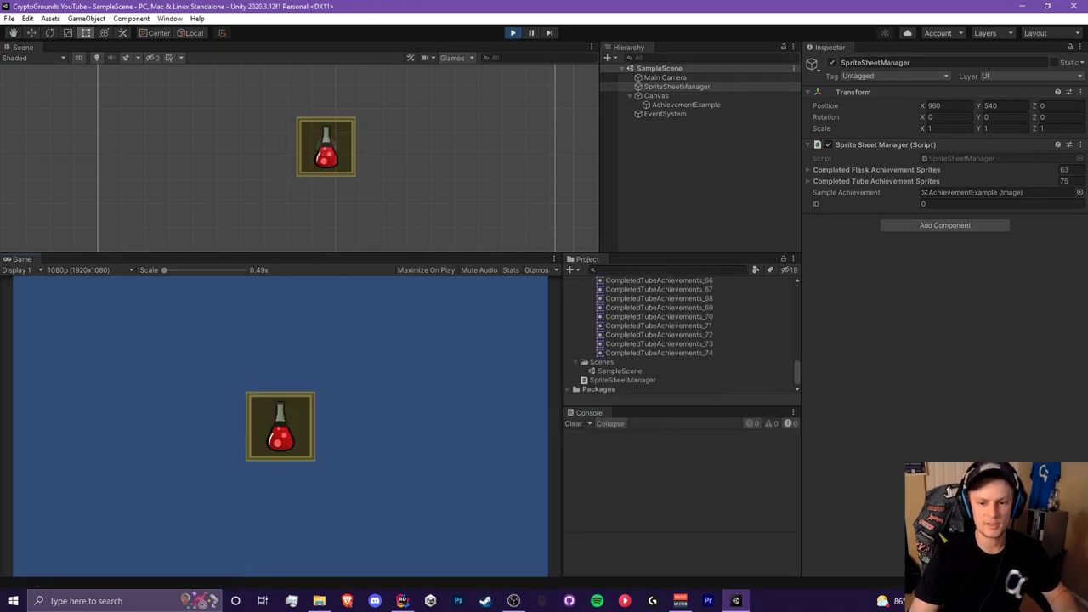
scroll(680, 336, up, 1)
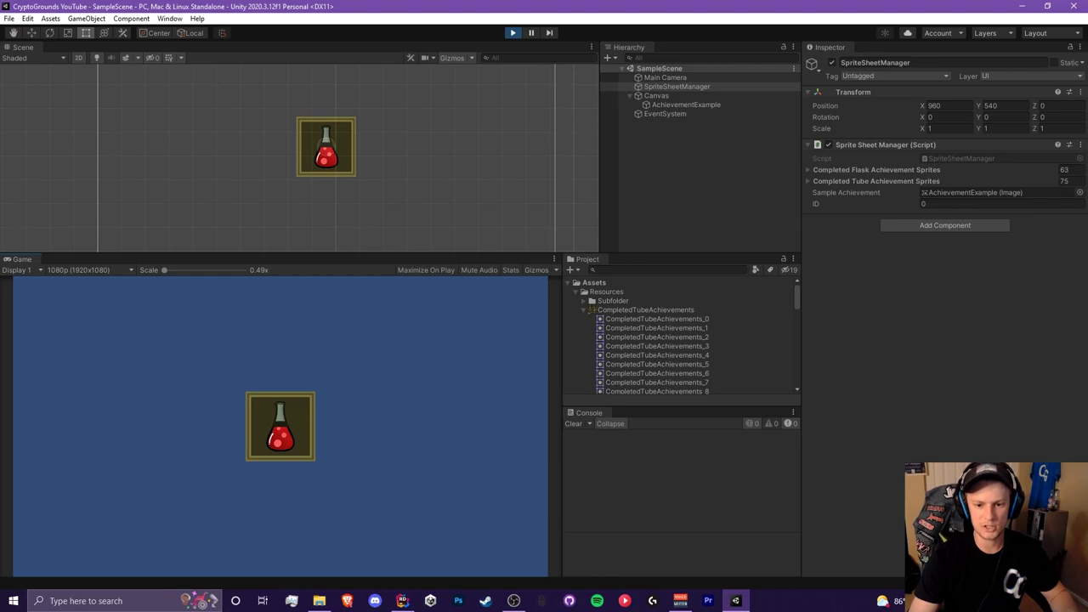
click(584, 311)
click(584, 301)
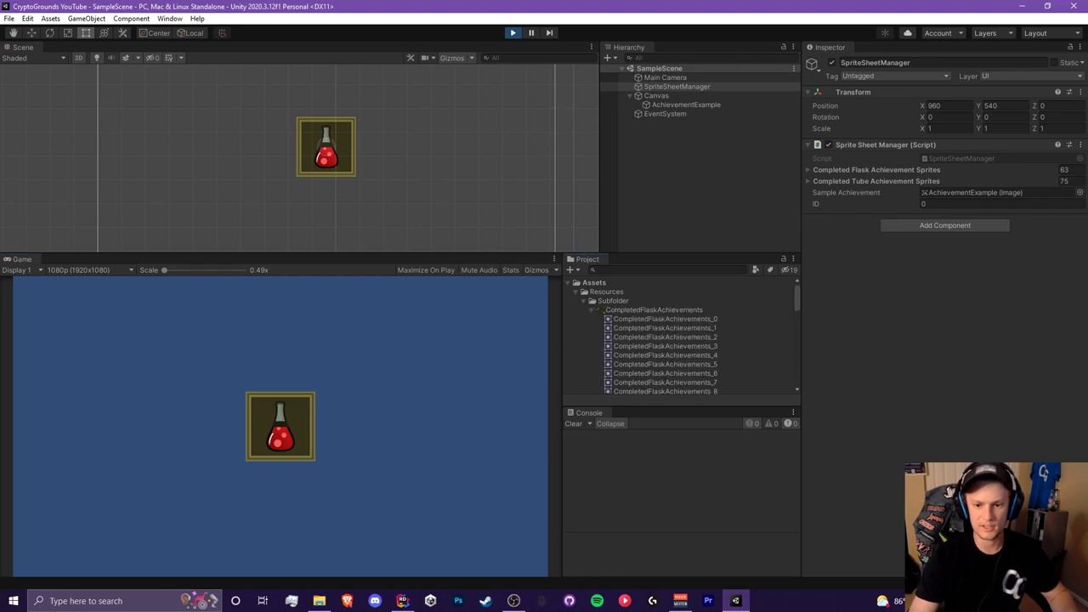
click(665, 318)
Step: Reselect SpriteSheetManager and raise its ID value to 76 while the scene runs to cycle through the flask sprites
click(686, 105)
click(677, 87)
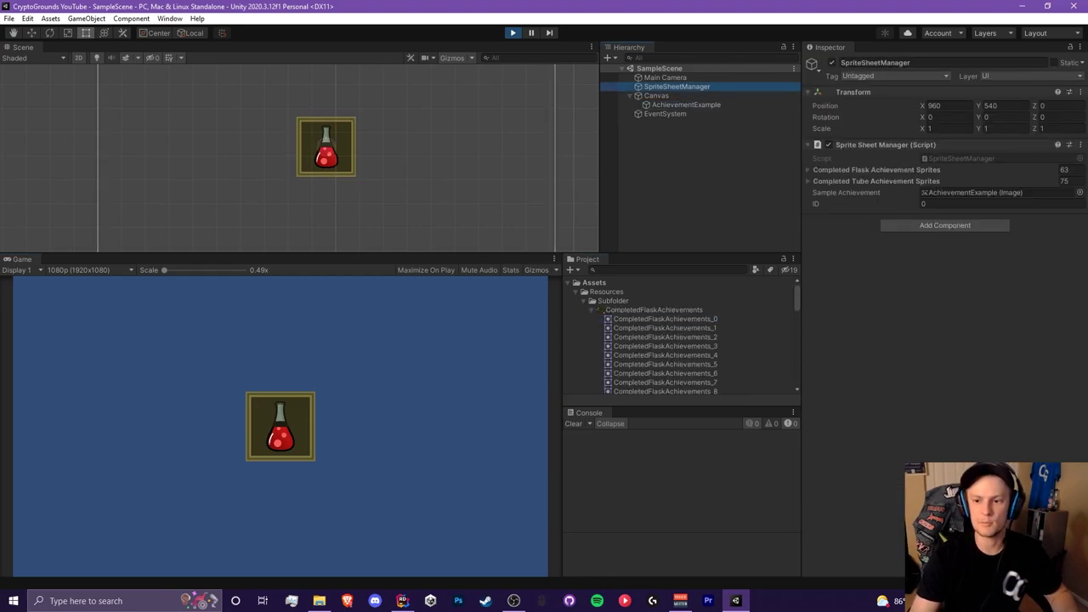
drag(816, 204, 855, 204)
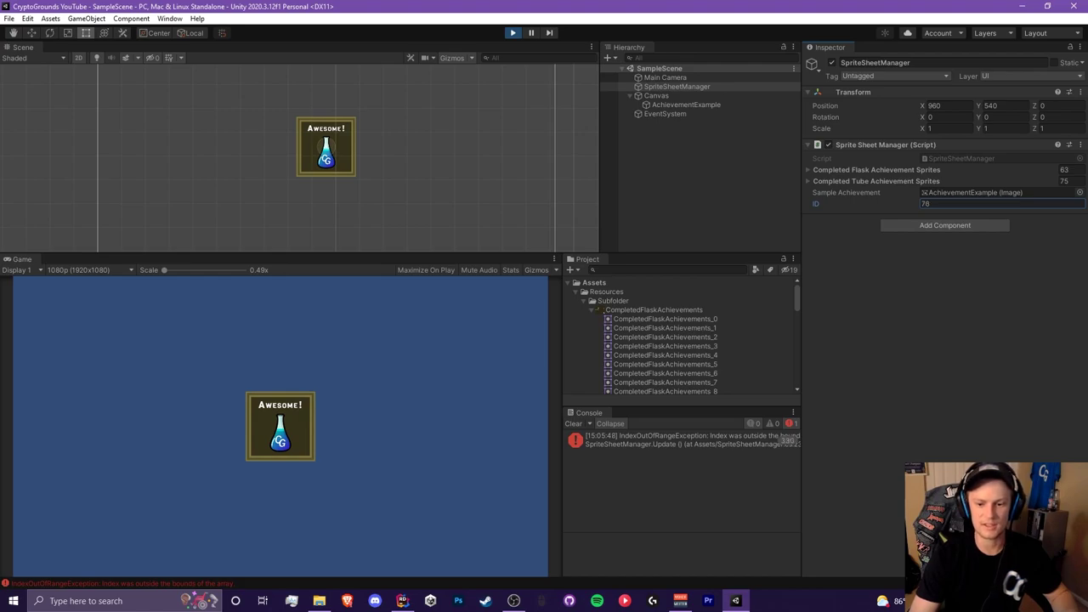
Step: Lower the running SpriteSheetManager's ID to 41 to preview another flask sprite, and stop play mode
drag(860, 203, 842, 203)
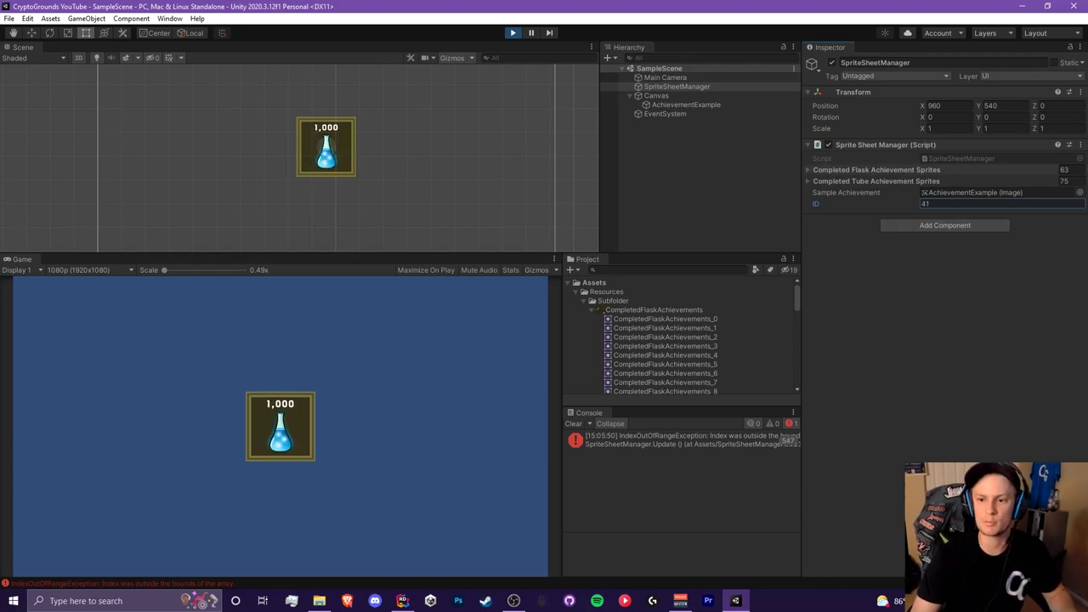
click(843, 170)
key(ctrl+p)
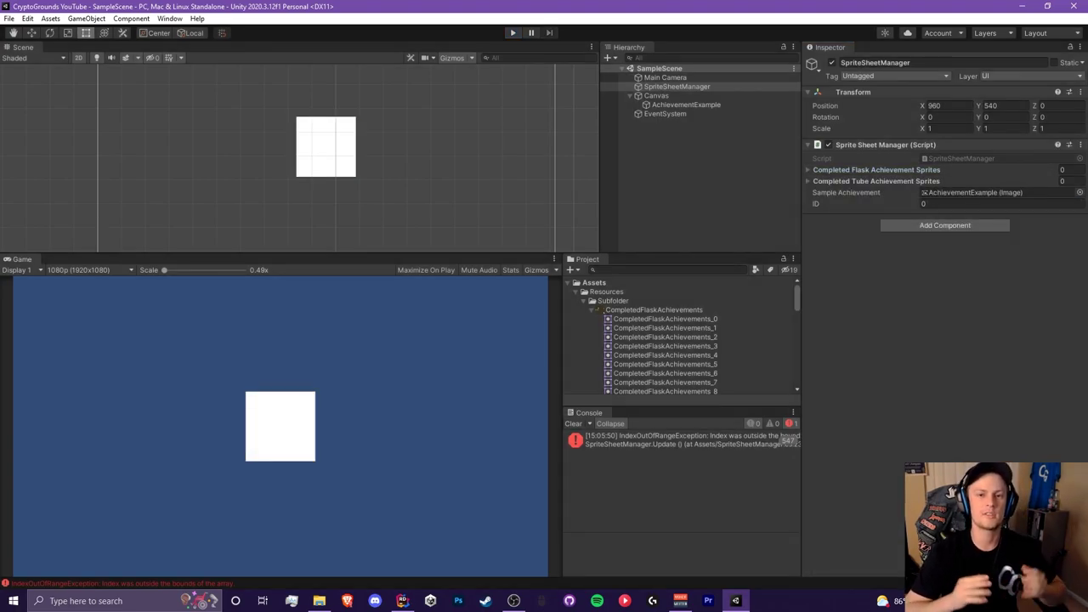
key(alt+Tab)
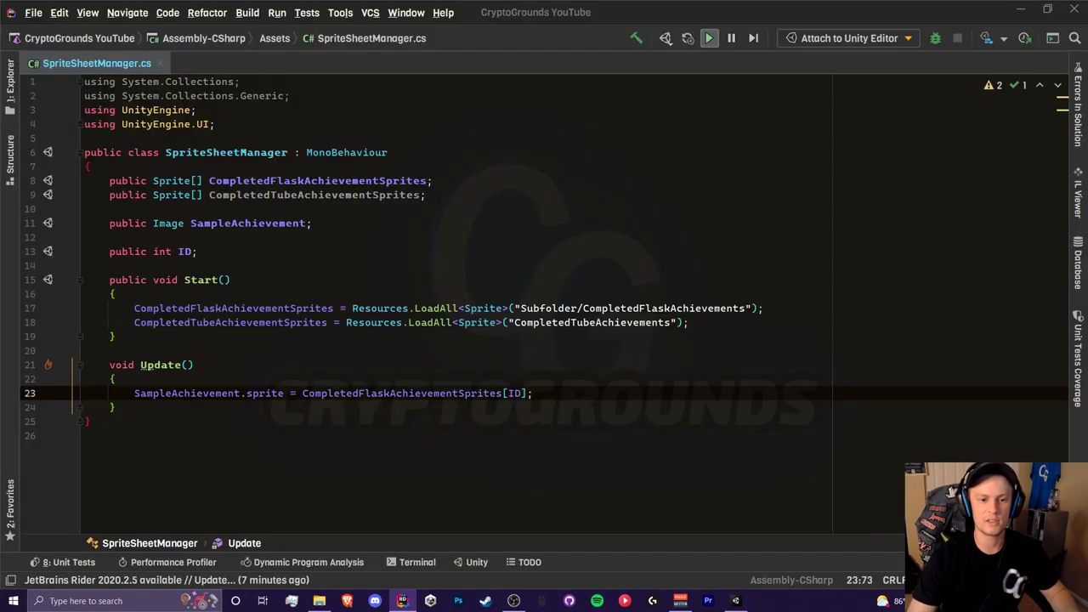
key(alt+Tab)
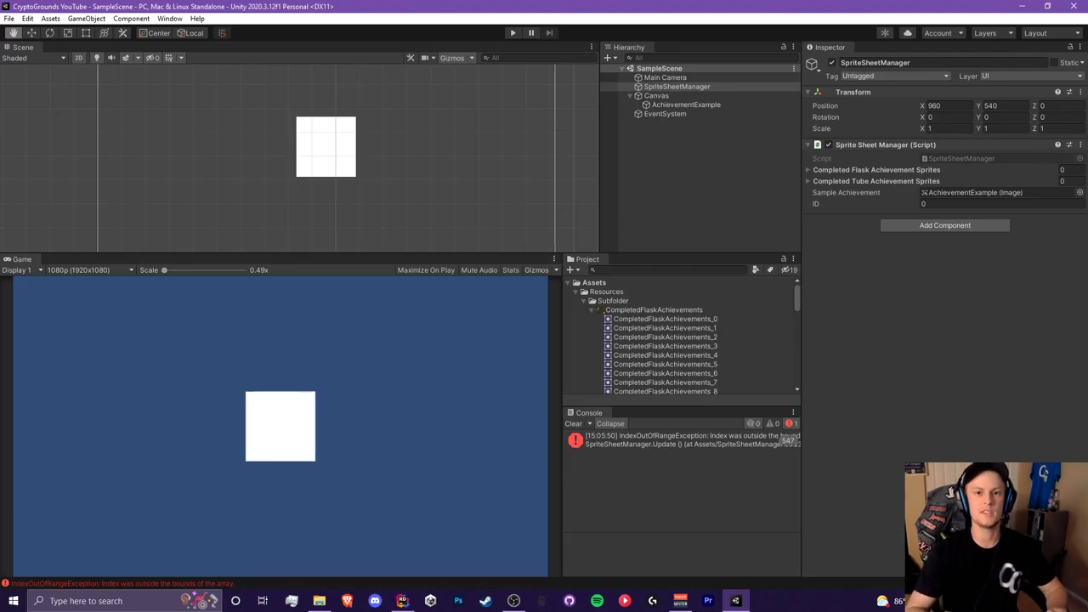
key(t)
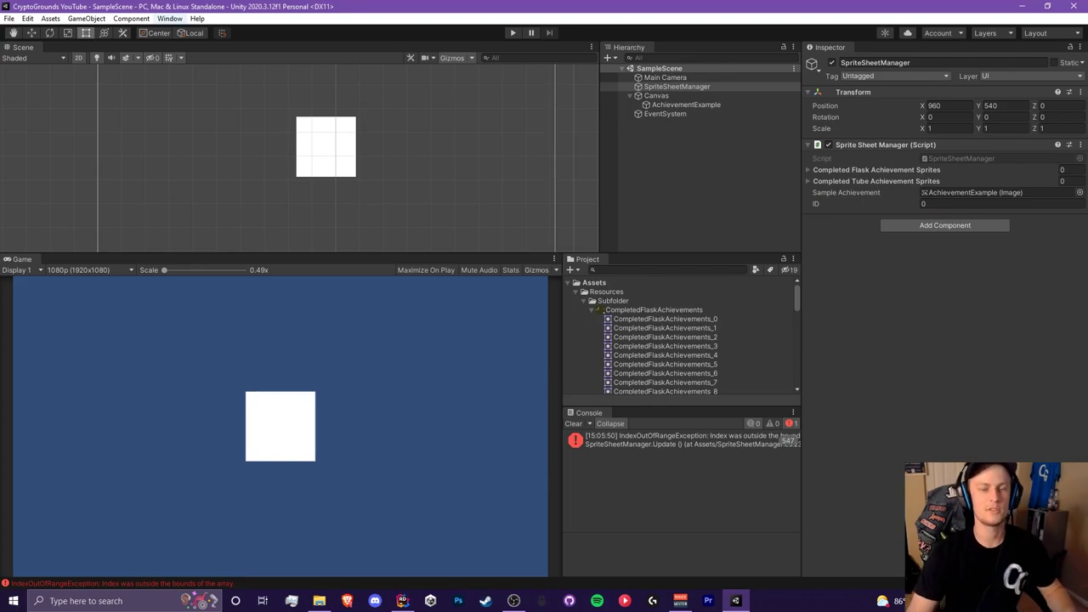
Step: Add a standard UI Text object to the Canvas and move it onto the white image at about X -31, Y -24
click(169, 17)
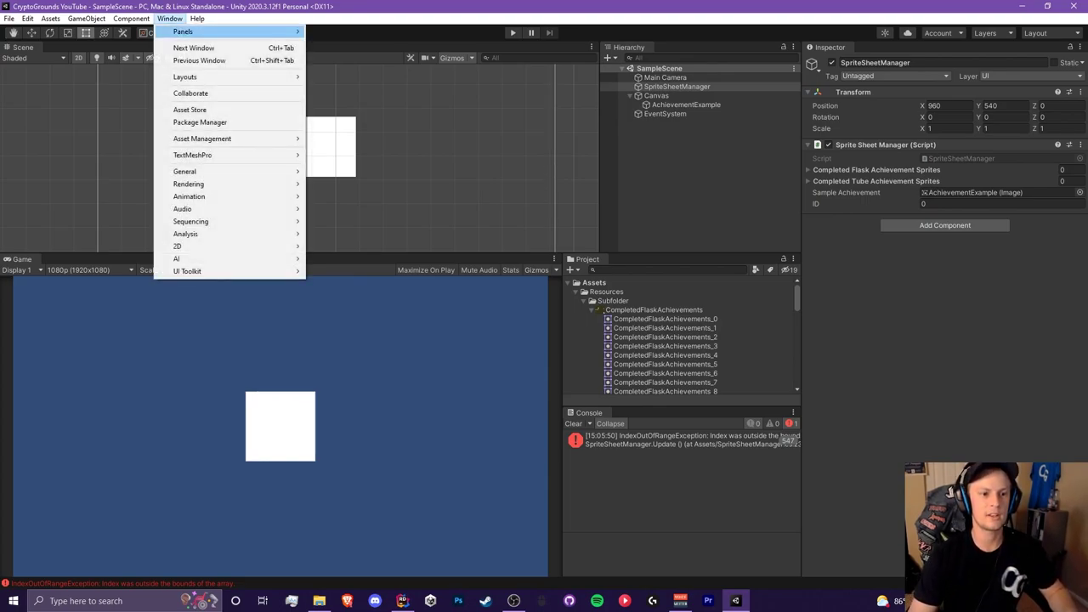
mouse_move(192, 155)
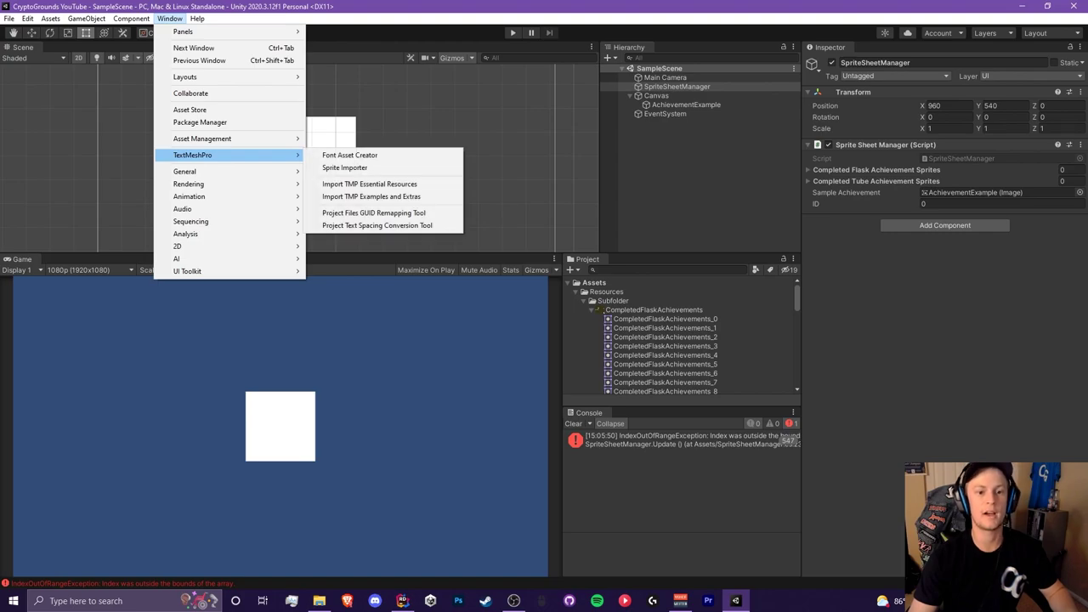
click(606, 57)
mouse_move(659, 183)
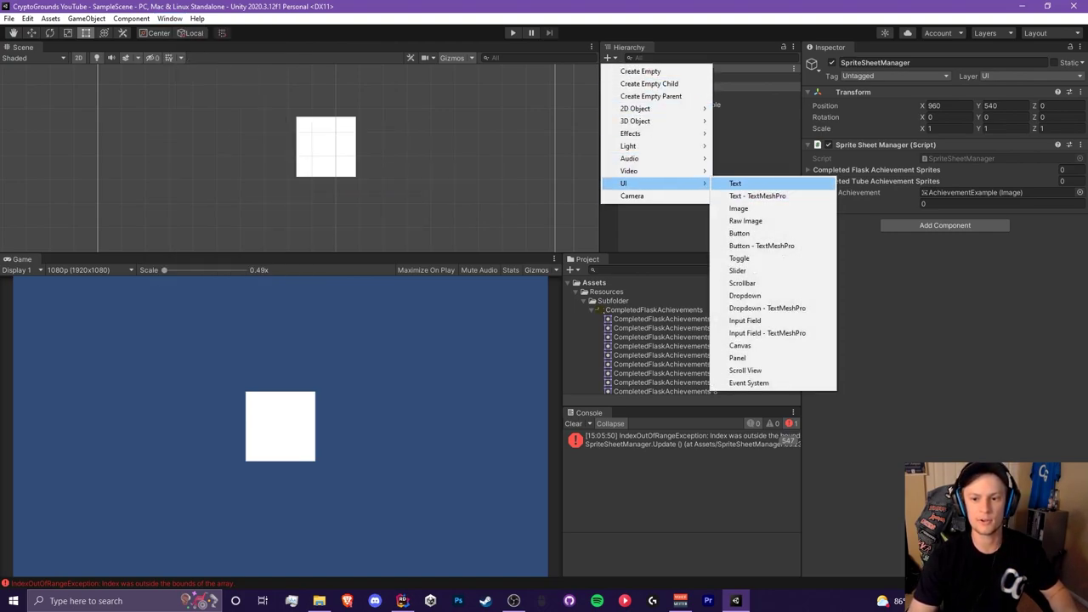
click(735, 183)
scroll(393, 149, up, 4)
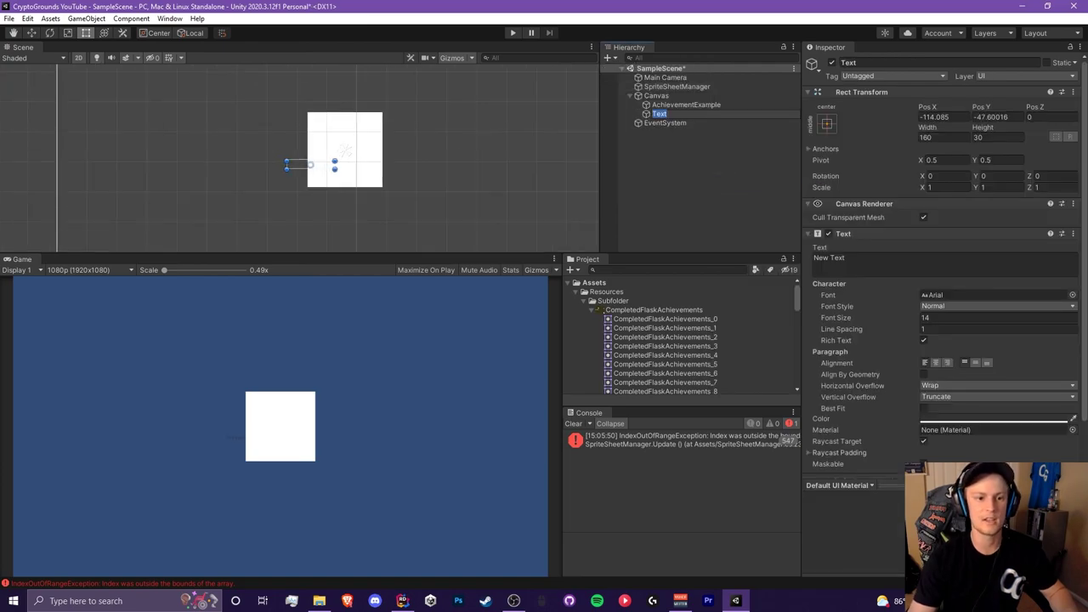
scroll(304, 179, up, 6)
scroll(308, 175, down, 6)
drag(308, 174, 402, 169)
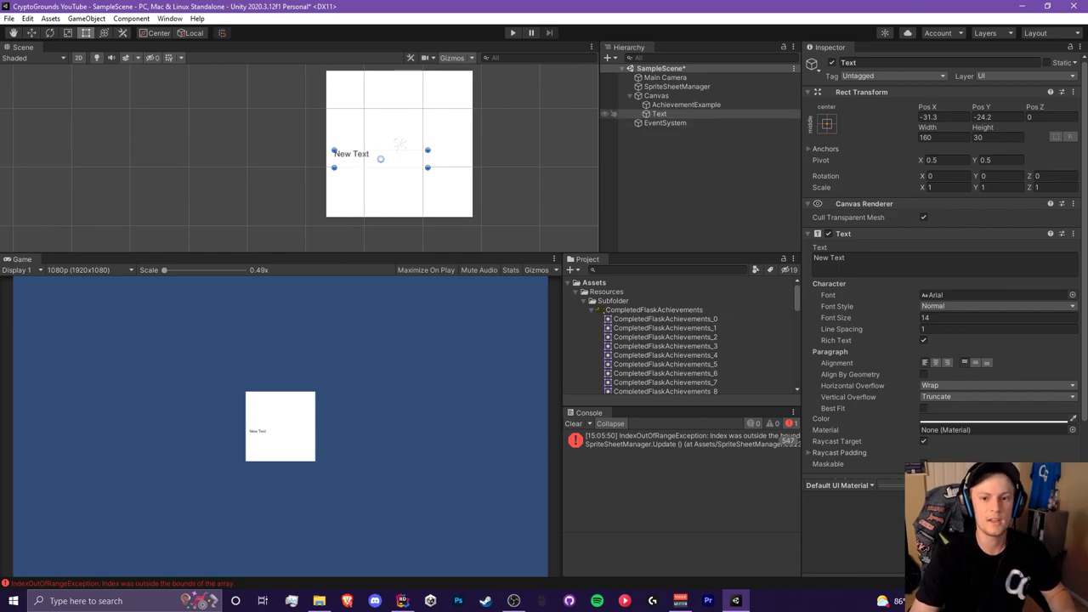
Step: Delete the standard Text object from the Canvas
click(686, 104)
click(660, 114)
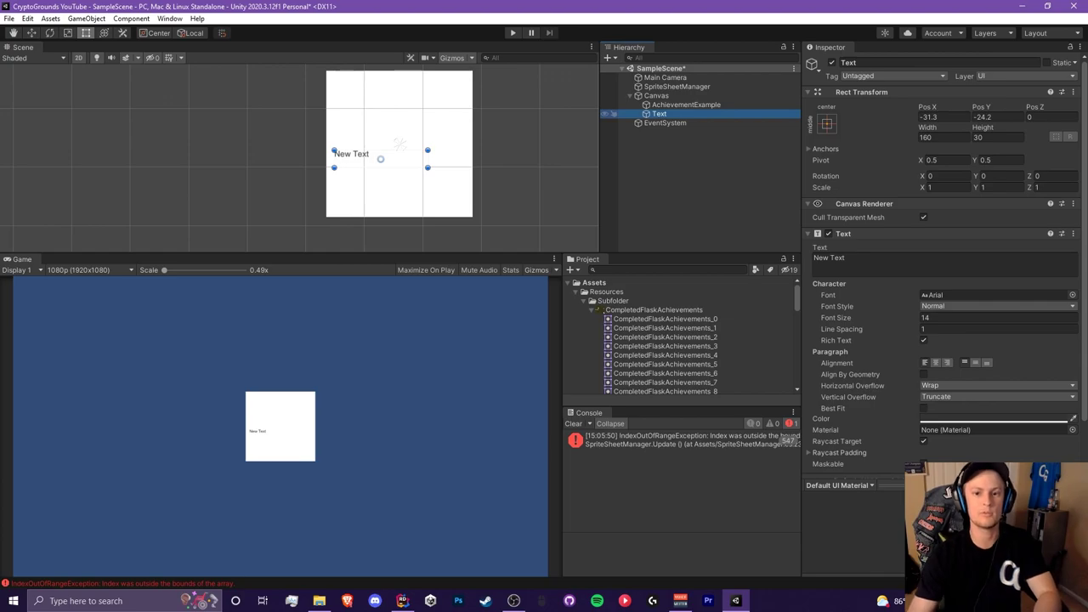
key(Delete)
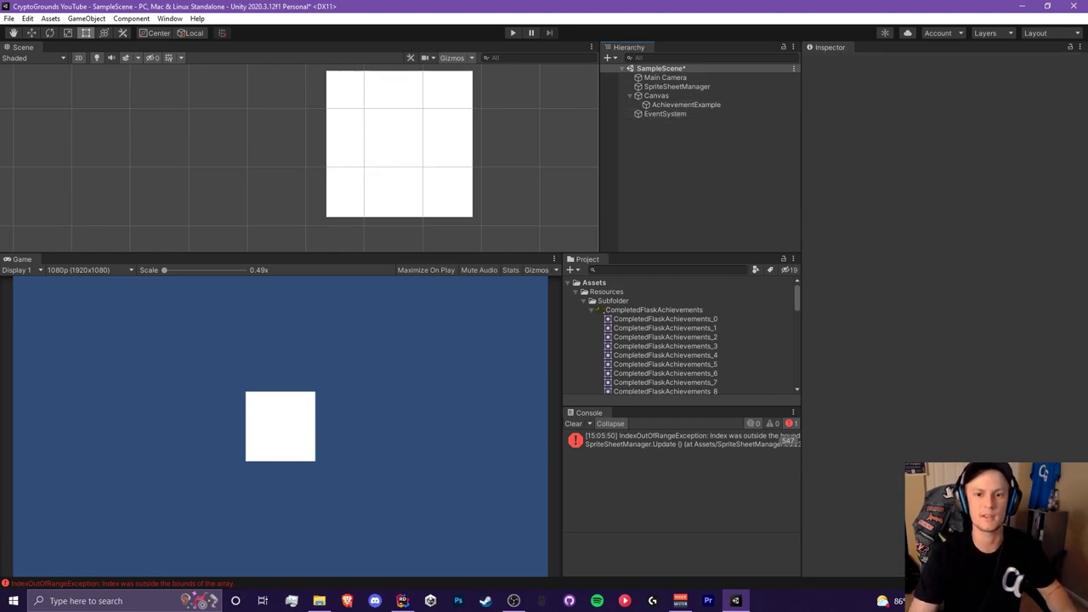
Step: Import the complete TMP Essential Resources package into the project
click(170, 18)
mouse_move(192, 155)
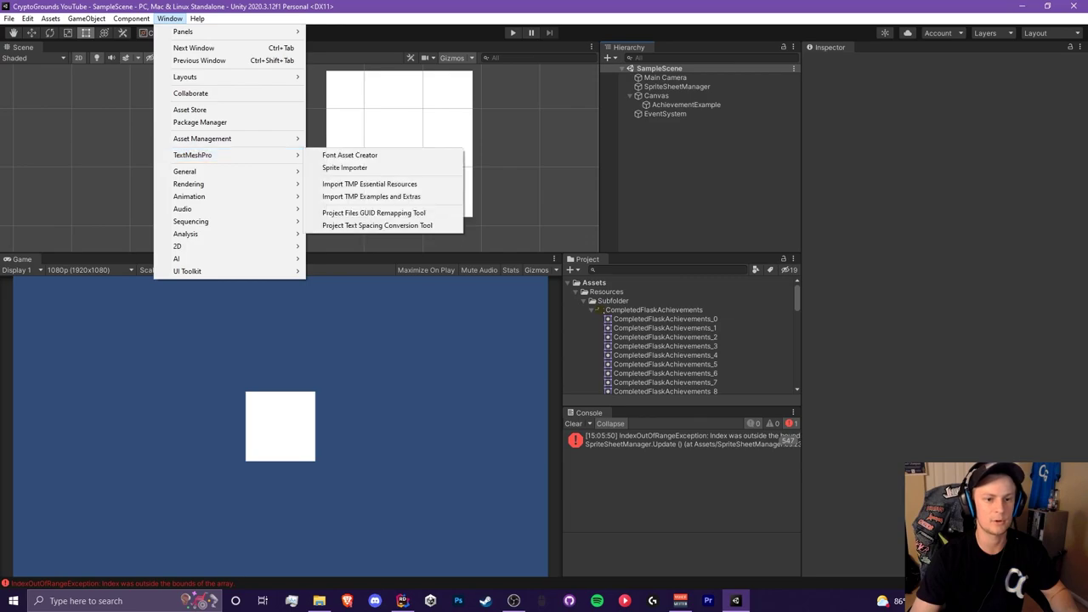
click(370, 184)
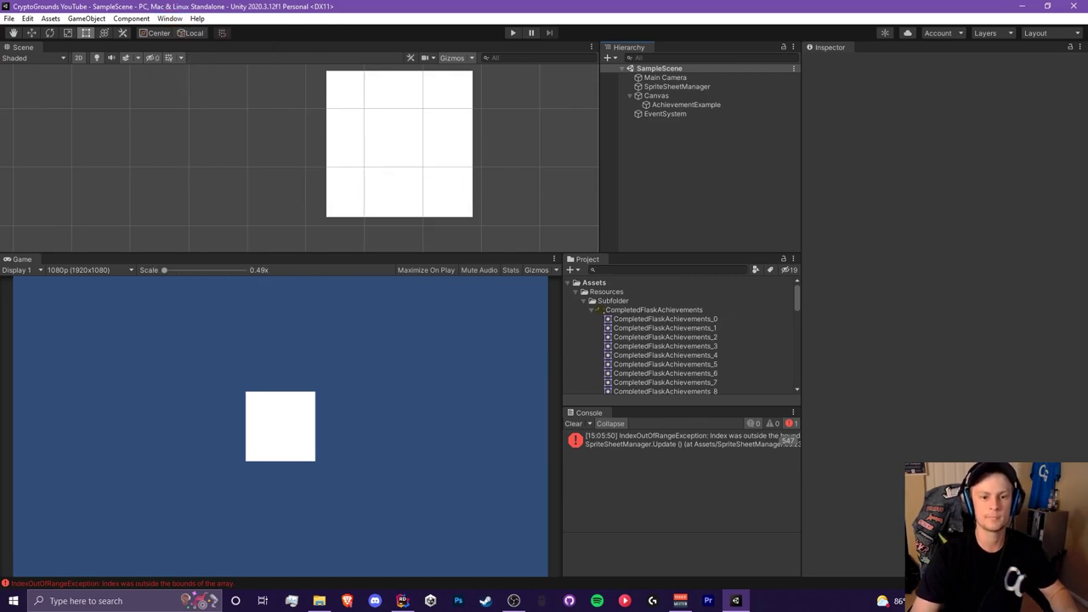
scroll(901, 229, down, 3)
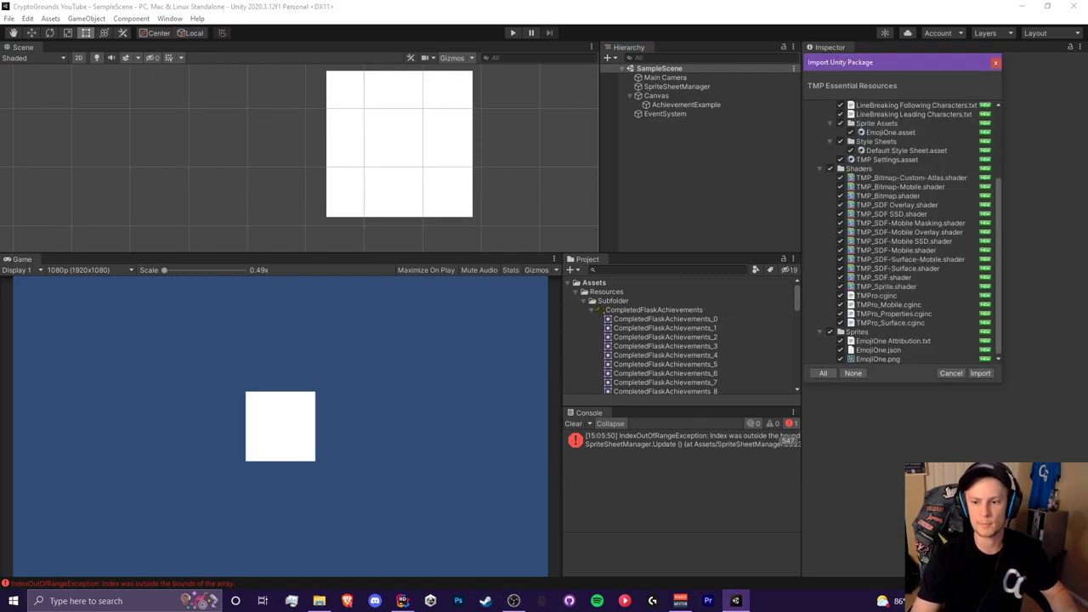
click(980, 373)
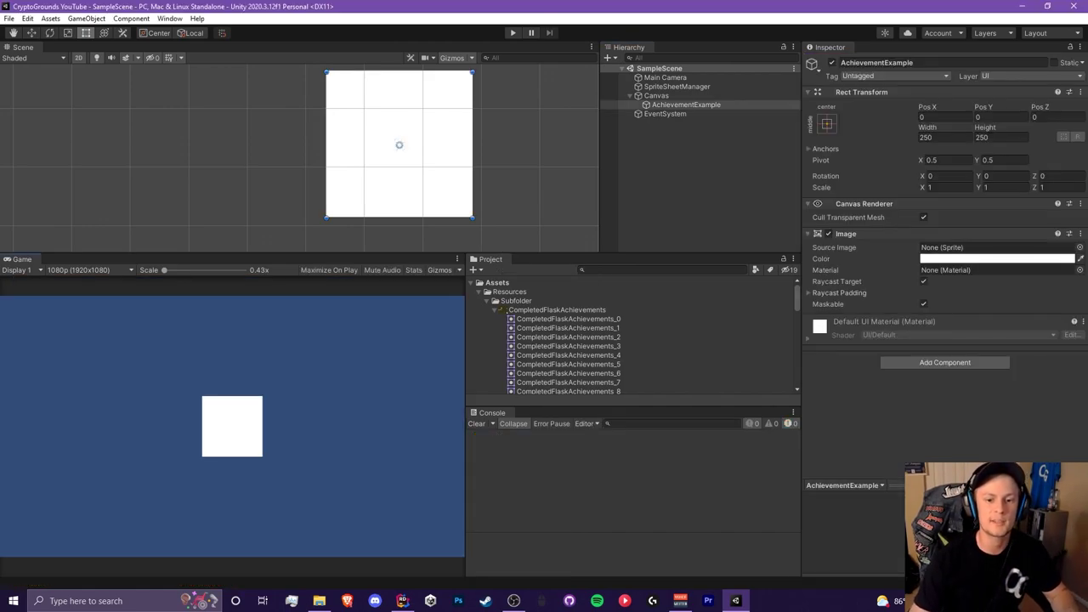
Step: Add a TextMeshPro text object to the Canvas and change its text to "Achievement:"
click(495, 310)
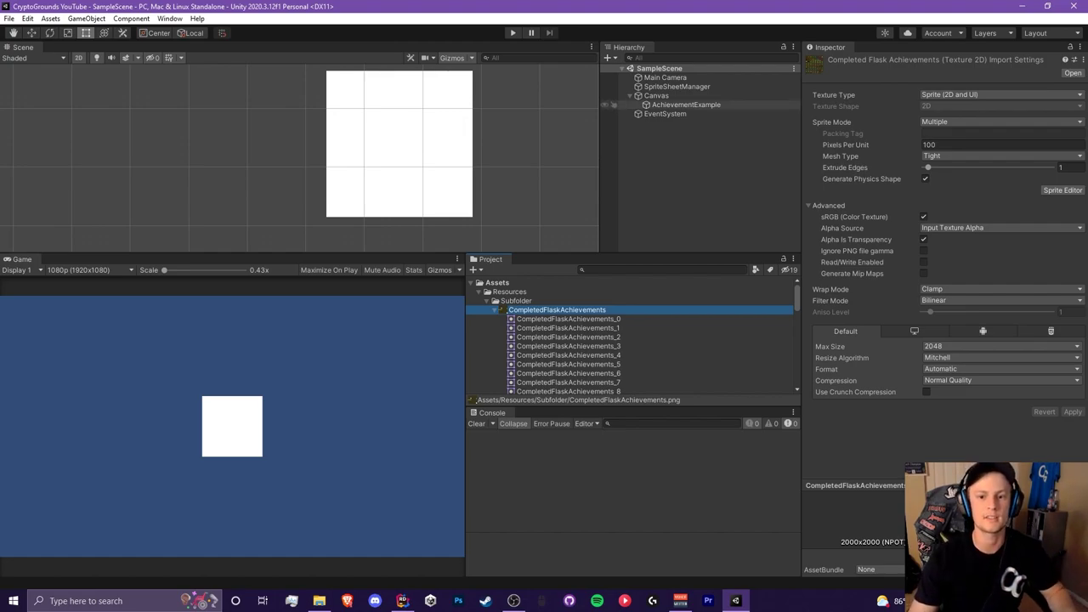
click(685, 104)
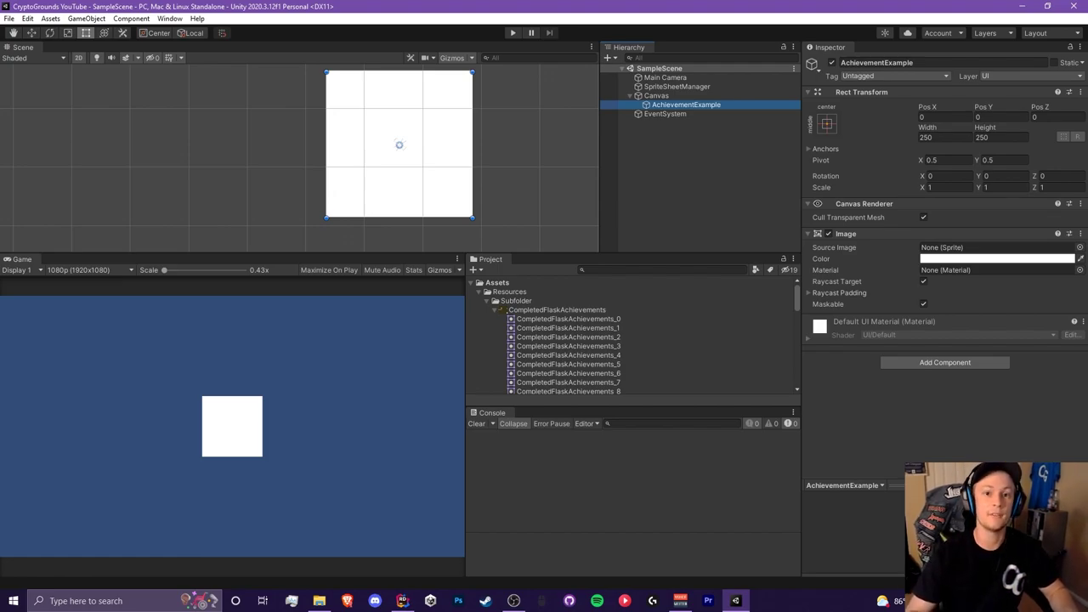
click(656, 96)
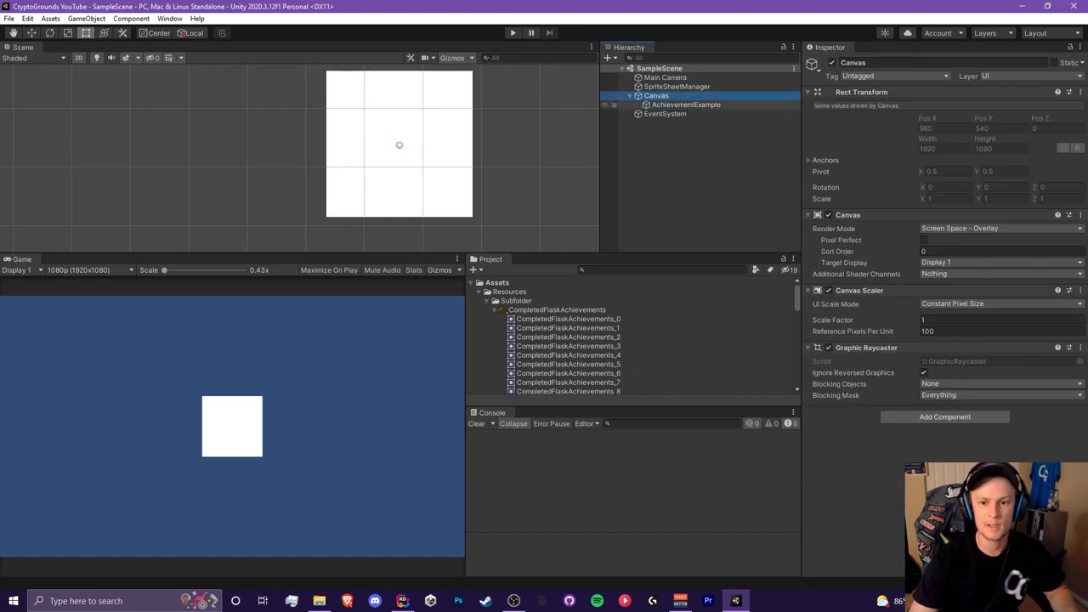
right_click(673, 96)
mouse_move(722, 331)
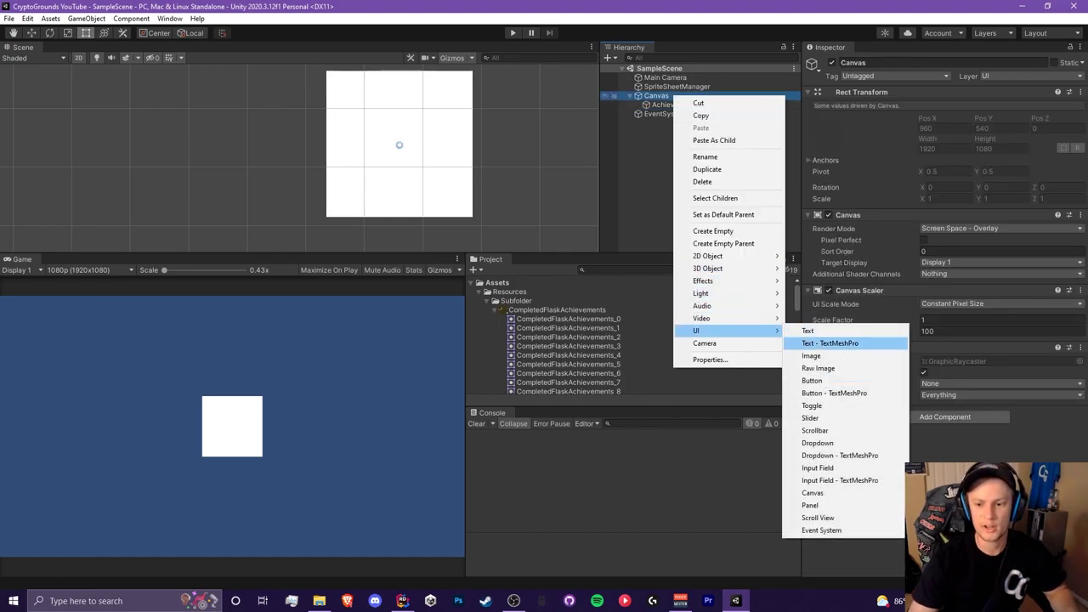
click(830, 343)
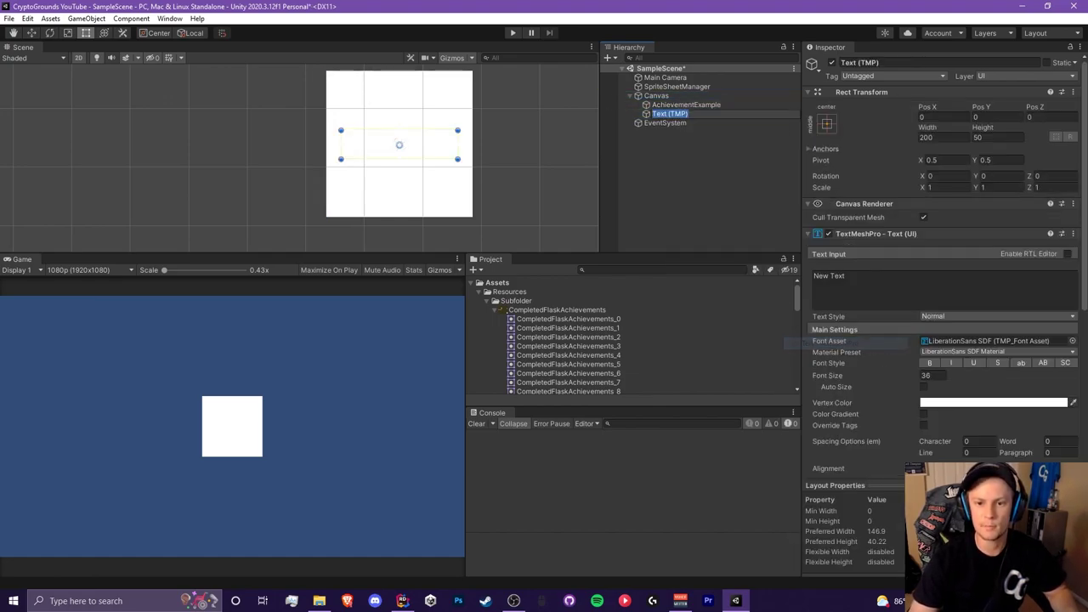
click(850, 285)
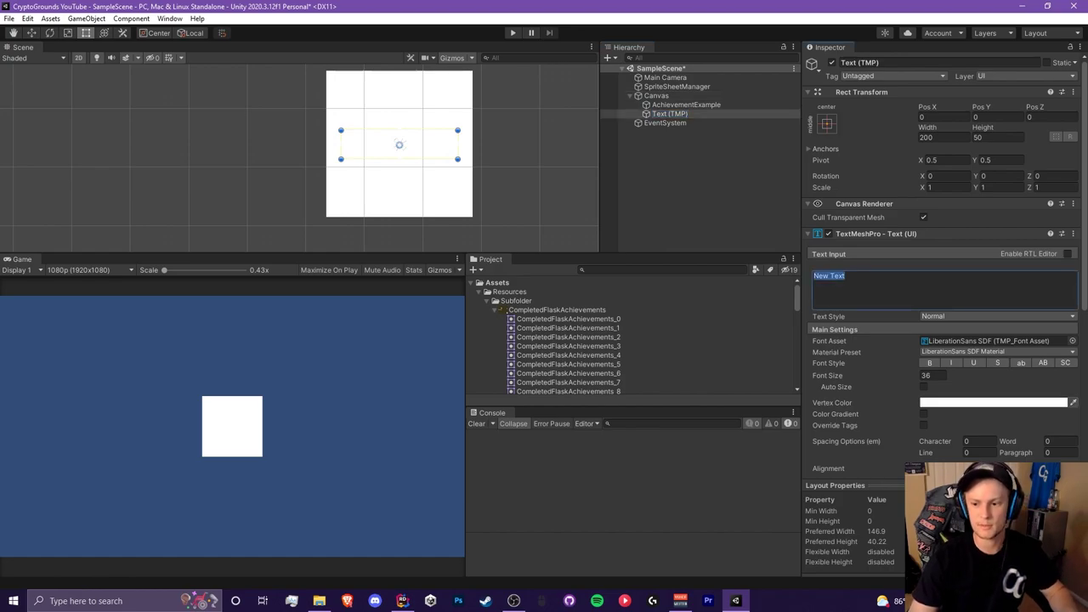
click(993, 402)
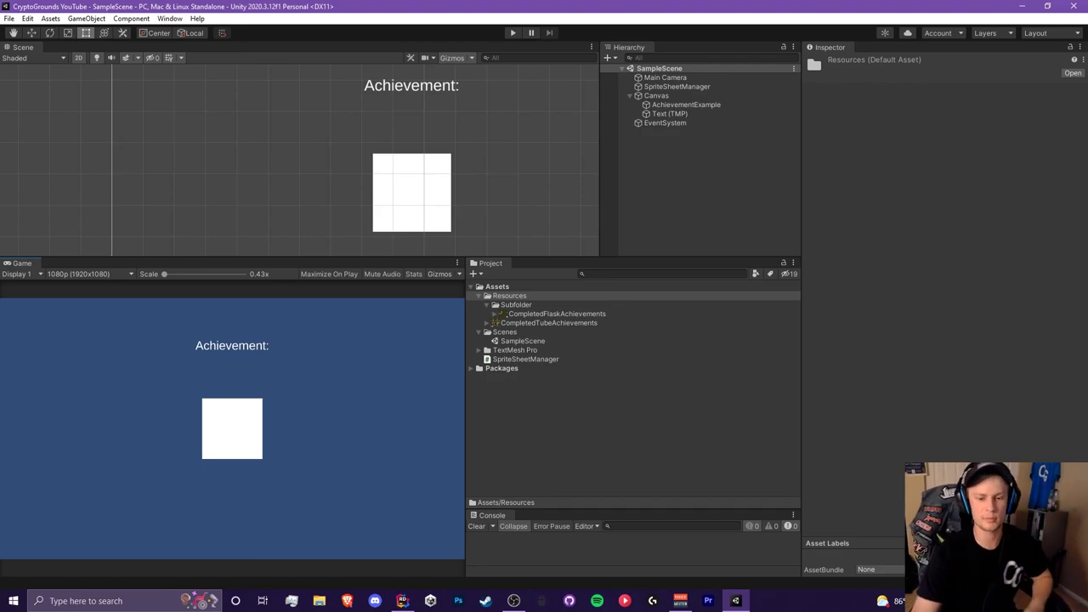
Step: Create a TextMeshPro Sprite Asset from the CompletedFlaskAchievements sprite sheet in Subfolder
click(557, 314)
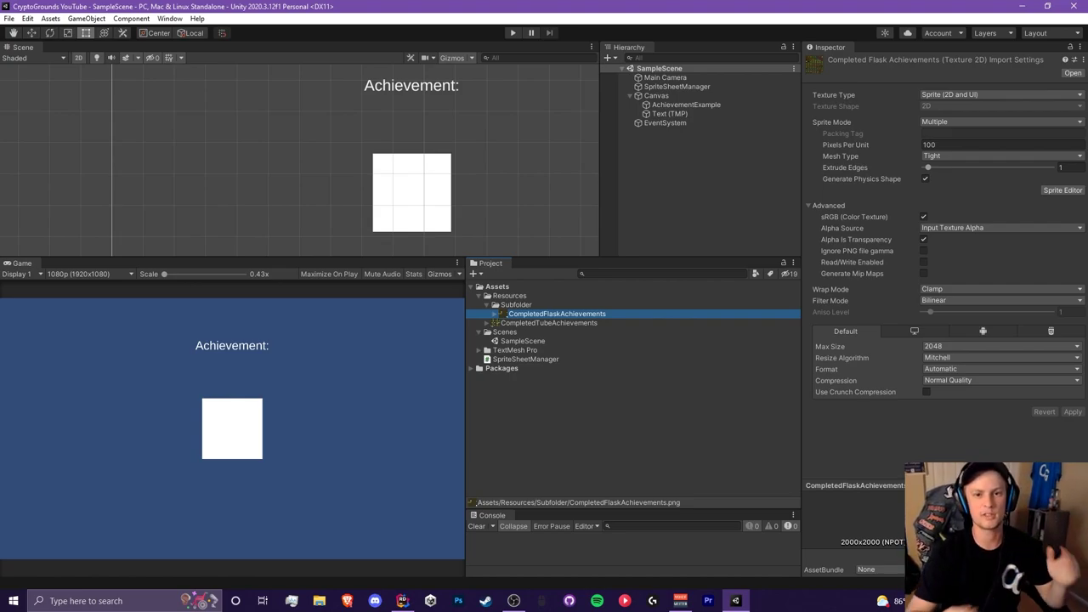
drag(867, 486, 867, 464)
mouse_move(978, 464)
mouse_down()
mouse_move(978, 328)
mouse_move(977, 456)
mouse_up()
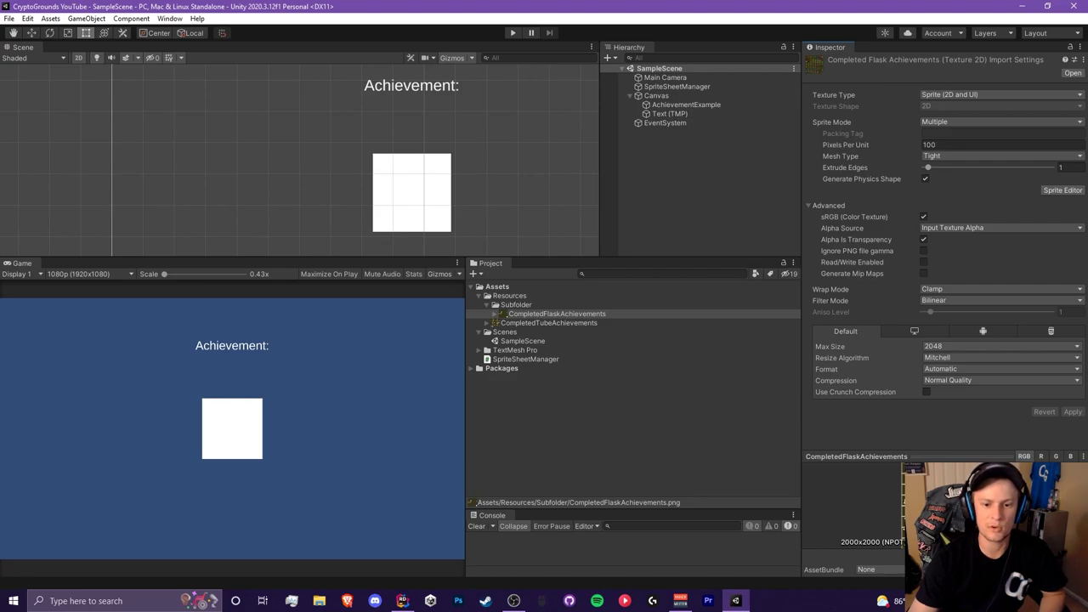
right_click(554, 314)
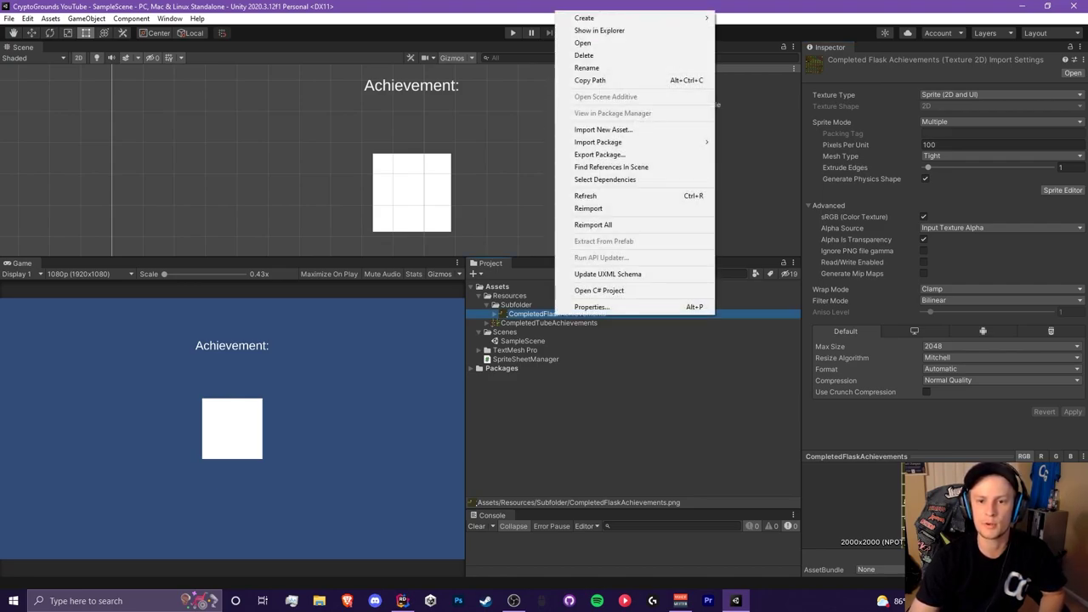
mouse_move(595, 18)
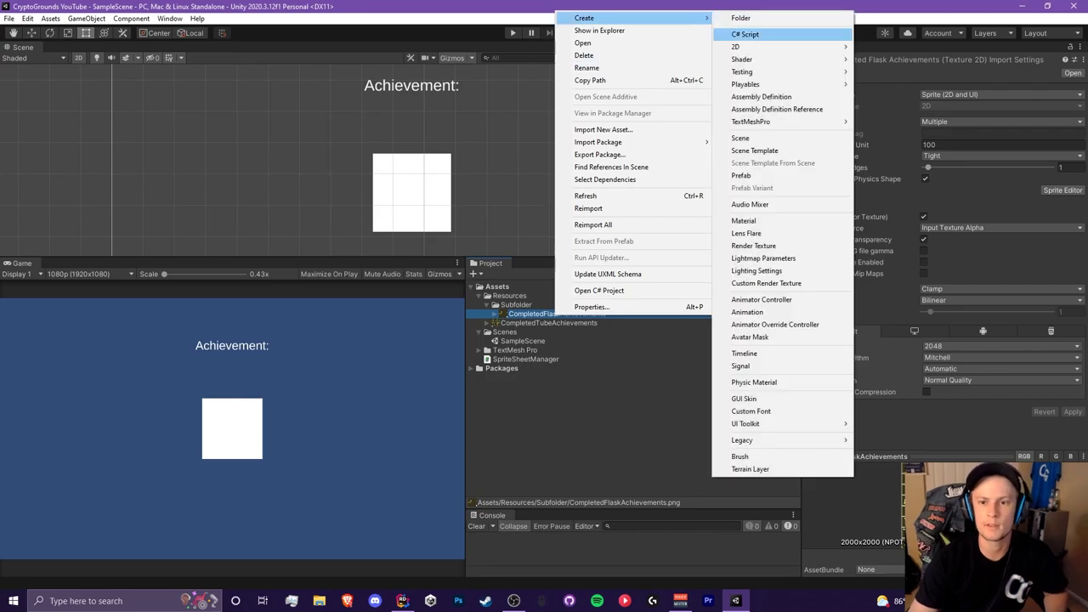
mouse_move(765, 122)
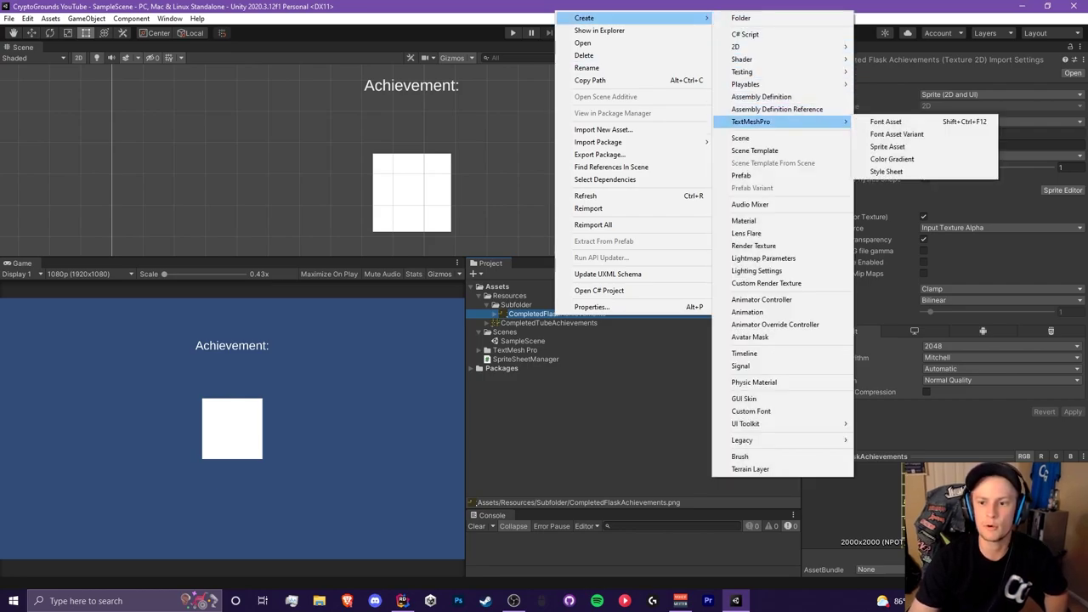
click(887, 147)
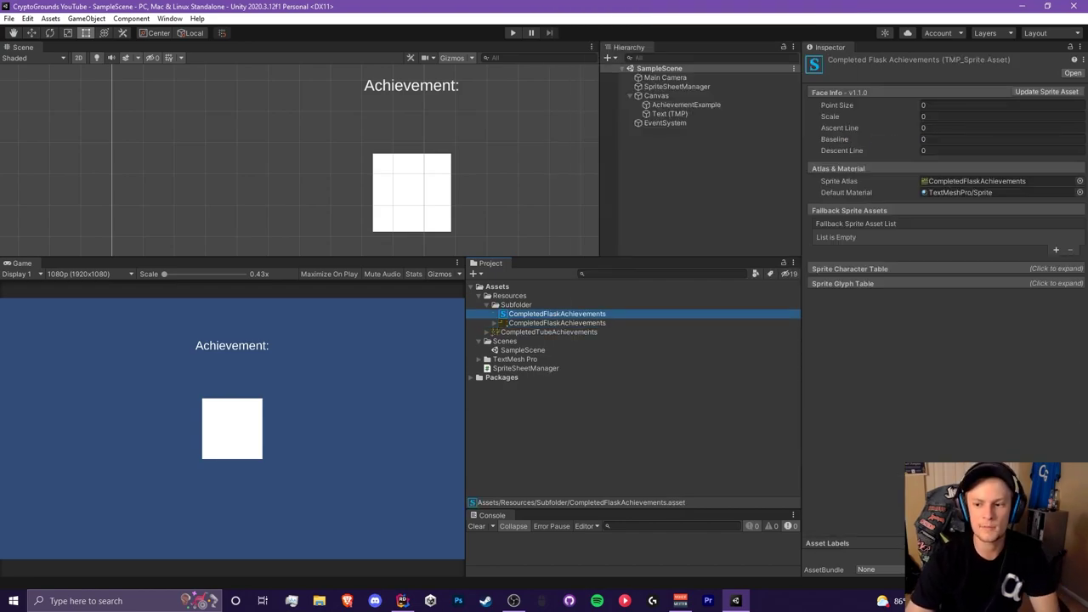
Step: Expand the flask sprite asset's Sprite Glyph Table and Sprite Character Table and examine the entries with their index and glyph IDs
click(854, 284)
click(853, 269)
scroll(943, 298, down, 6)
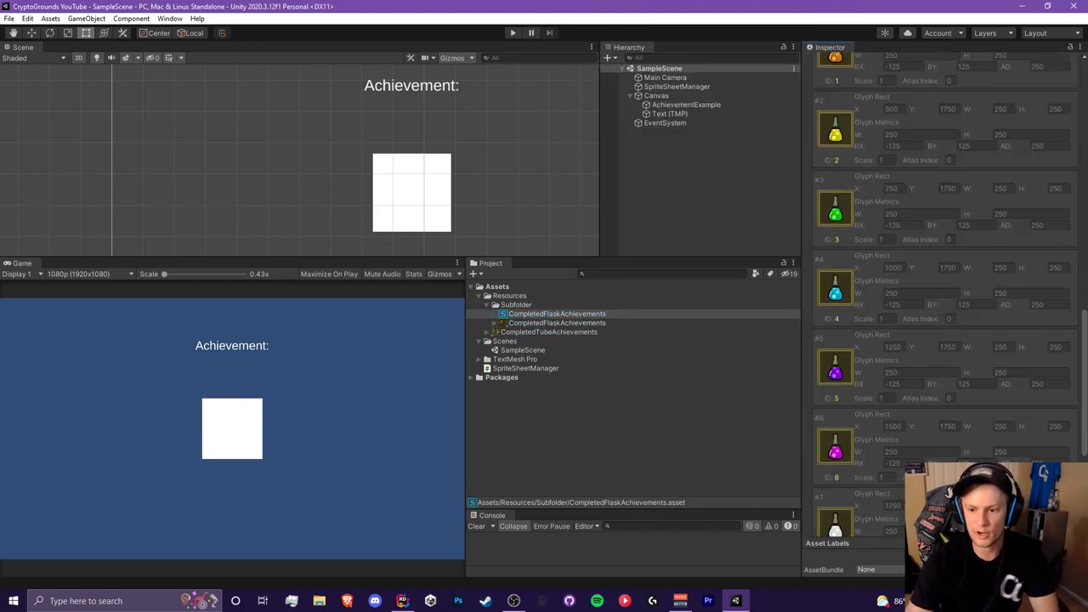
scroll(943, 297, down, 8)
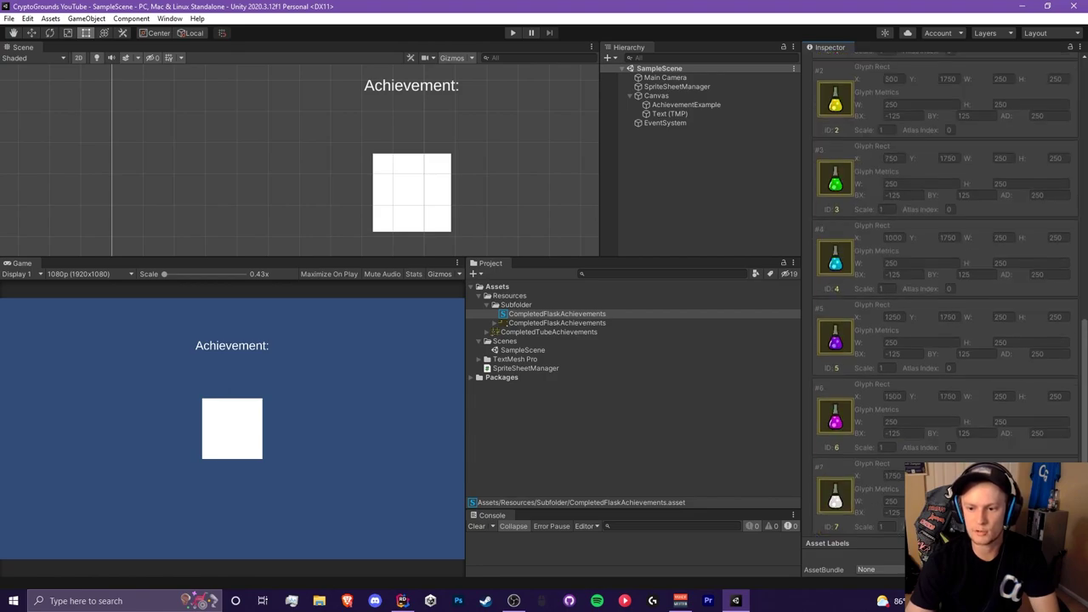
scroll(944, 298, up, 15)
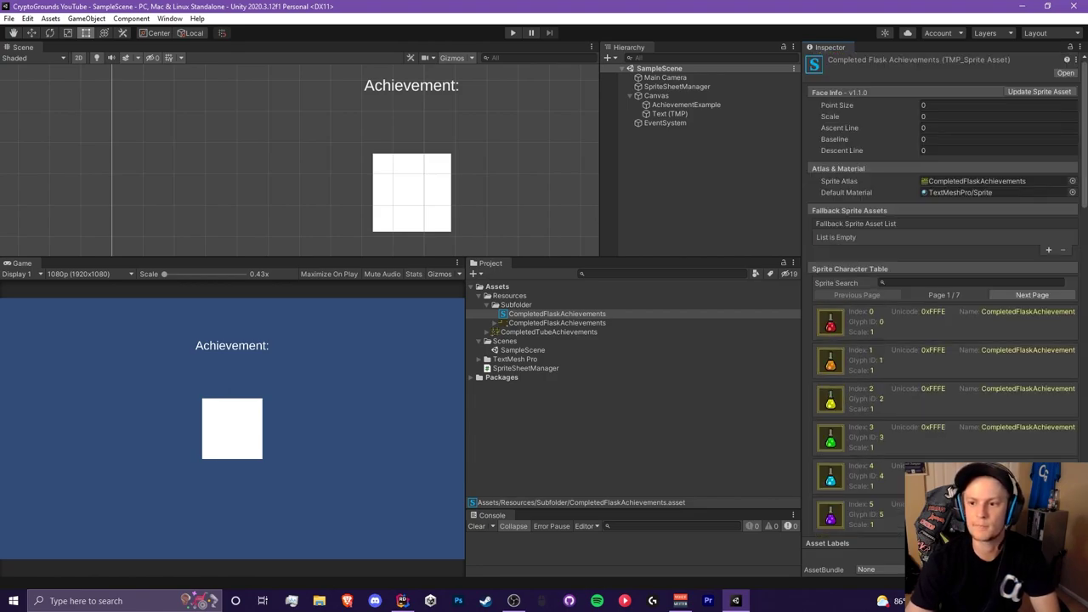
scroll(943, 297, down, 15)
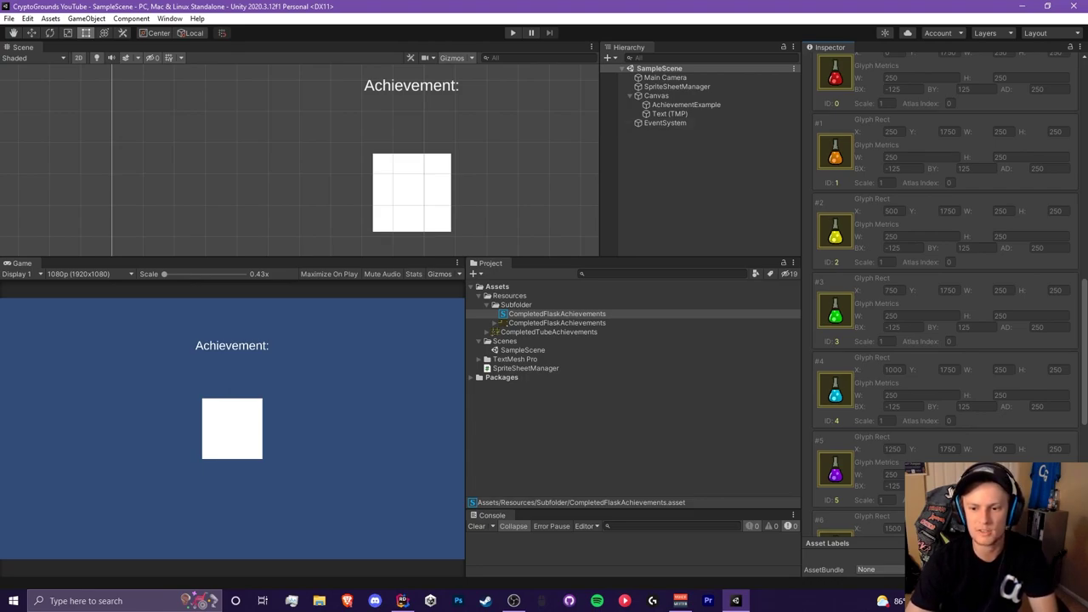
Step: Create a TextMeshPro Sprite Asset from the CompletedTubeAchievements sprite sheet in Resources
click(548, 332)
right_click(519, 332)
mouse_move(595, 37)
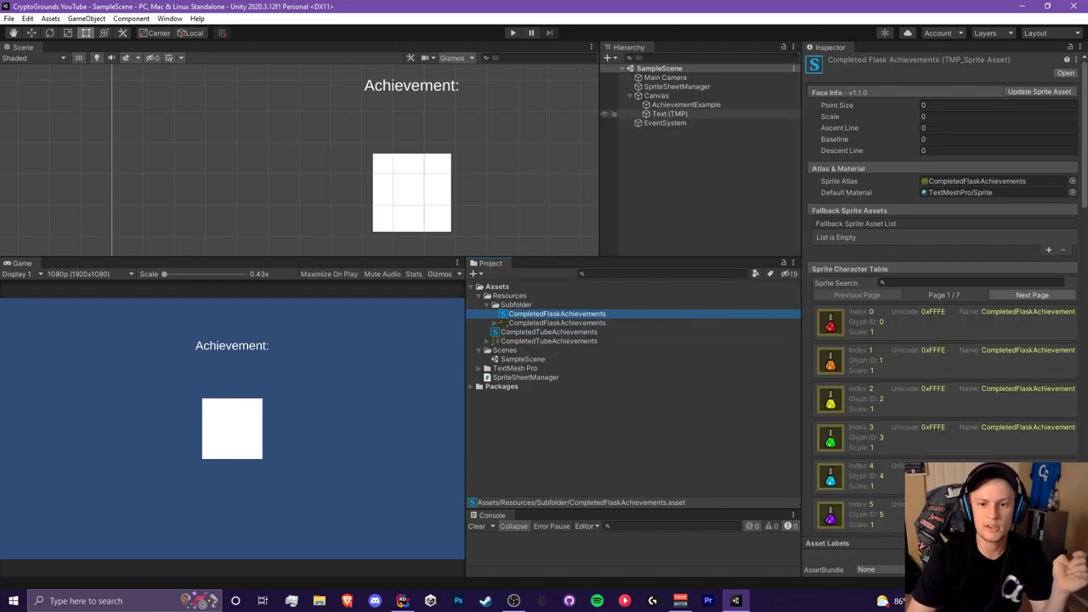
Step: Append the tag <sprite="" index=0> after "Achievement:" in the Canvas text object's text
click(670, 114)
click(859, 276)
click(859, 276)
text(<sprite="")
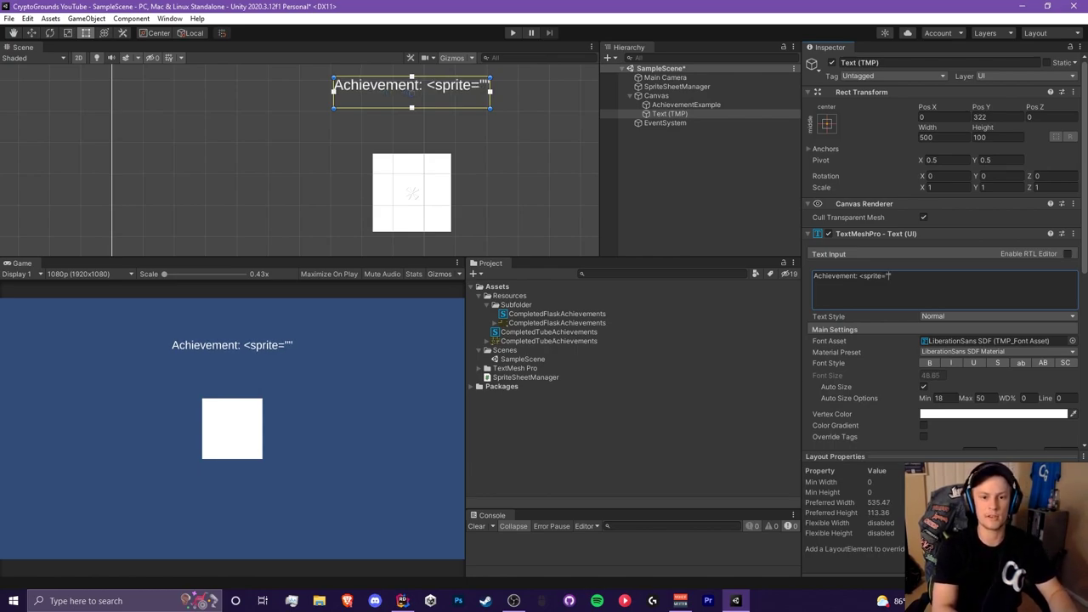
text( index=0)
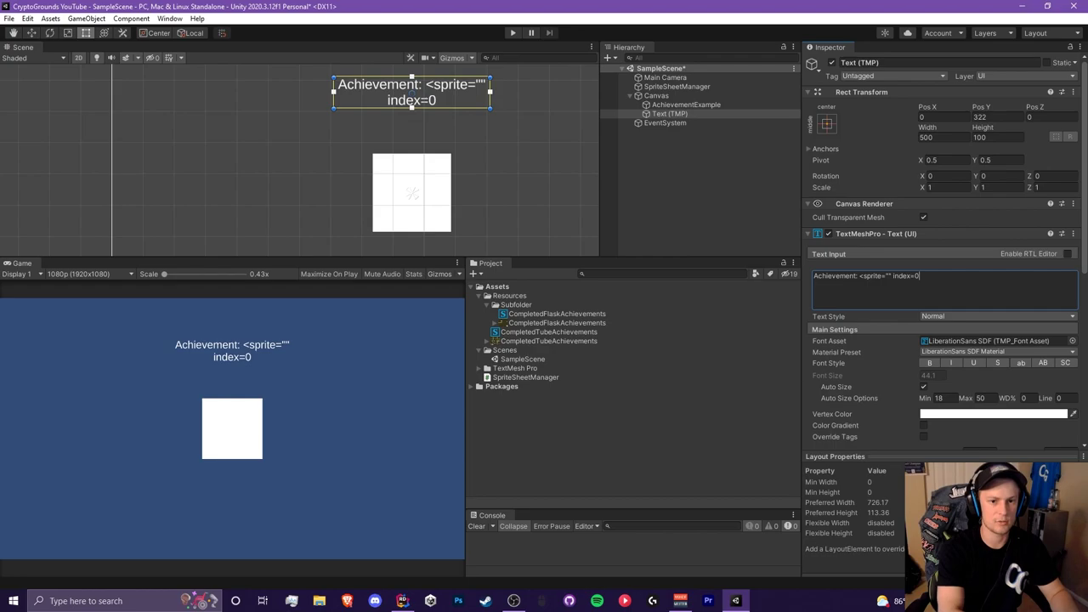
text(>)
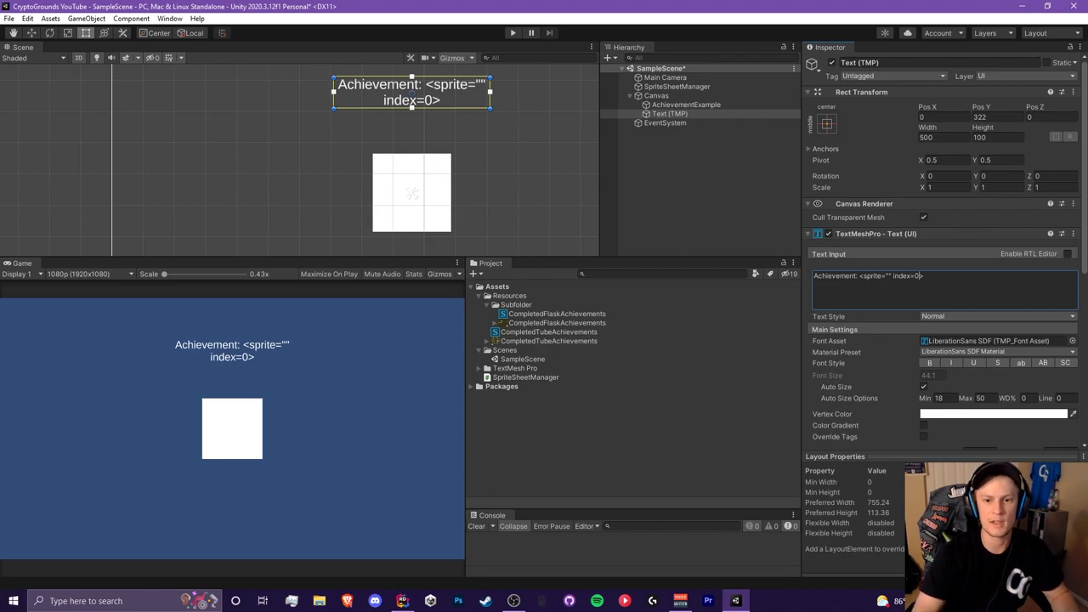
Step: Switch to Rider to review the indexed CompletedFlaskAchievementSprites[ID] assignment in Update, and return to Unity
key(alt+Tab)
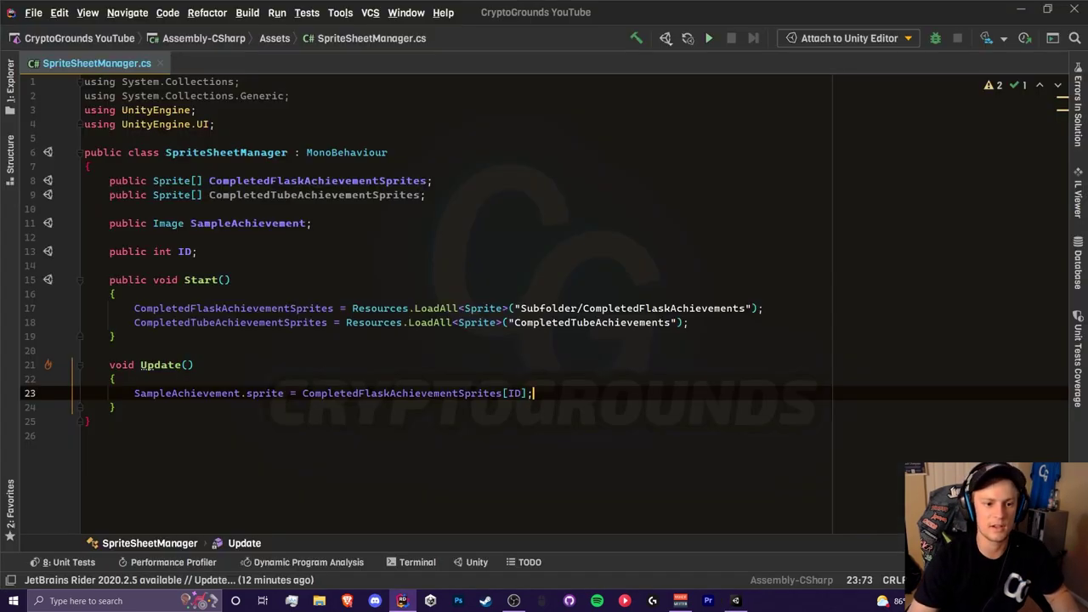
drag(534, 393, 308, 394)
key(alt+Tab)
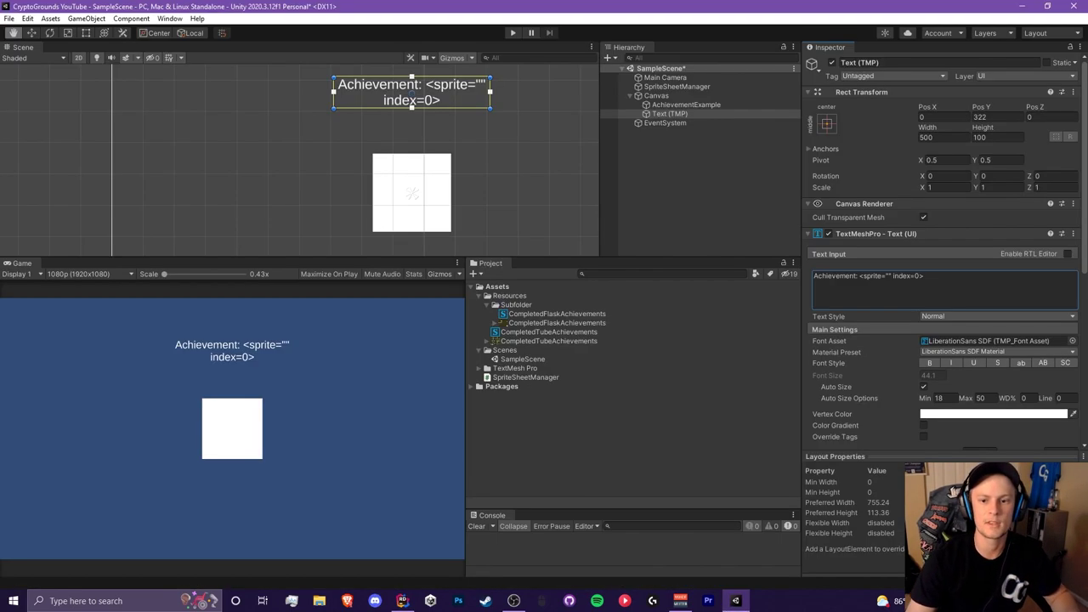
Step: Copy the flask sprite asset's name, CompletedFlaskAchievements, into the empty quotes of the text's sprite tag and save the scene
click(891, 276)
triple_click(891, 276)
click(889, 277)
click(557, 314)
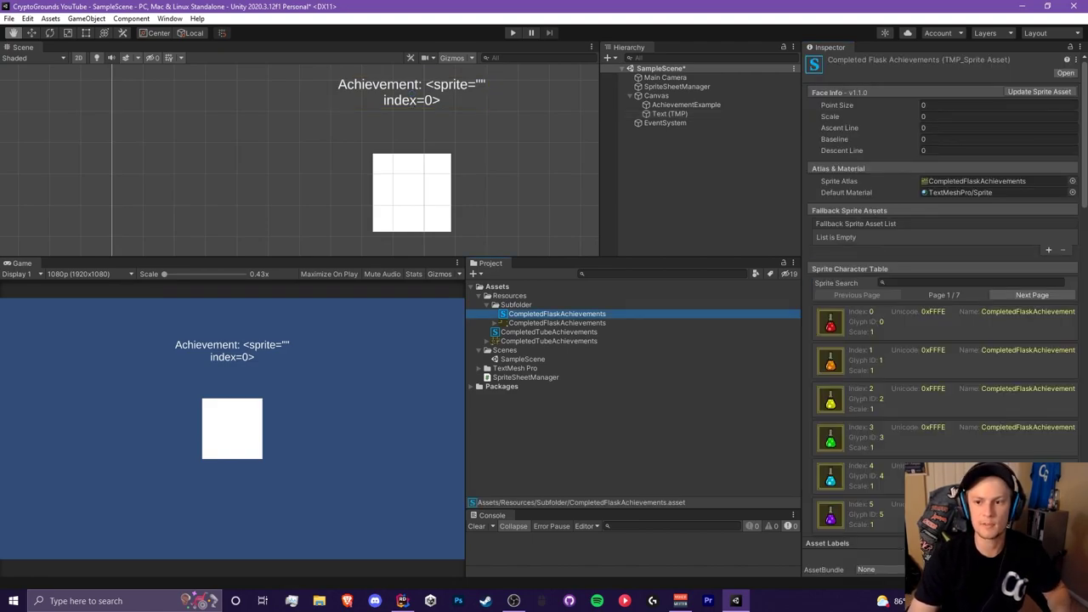
click(557, 314)
key(ctrl+c)
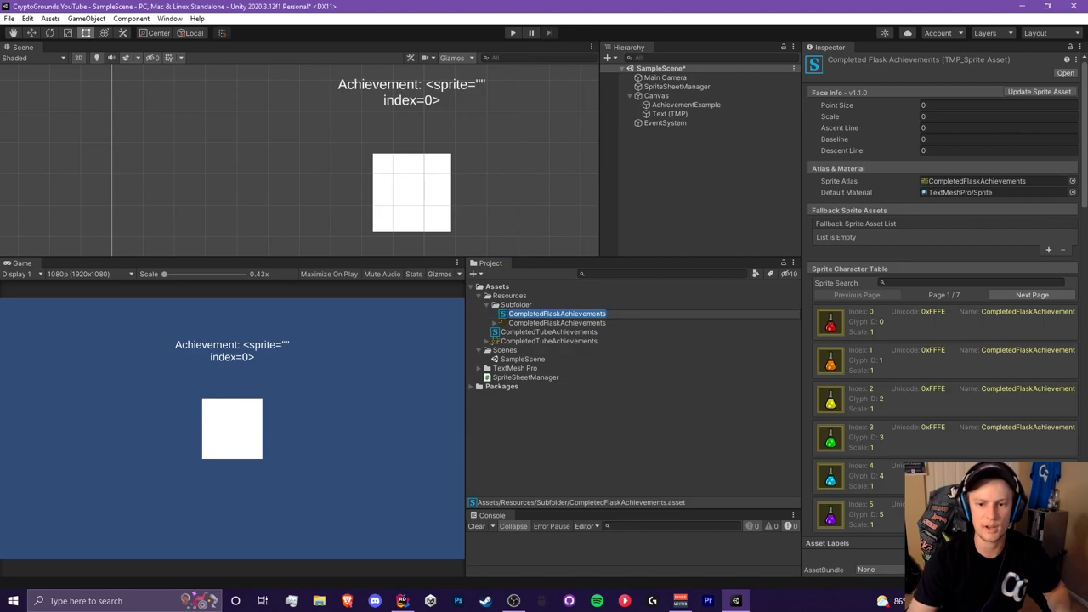
click(669, 114)
click(889, 276)
click(889, 276)
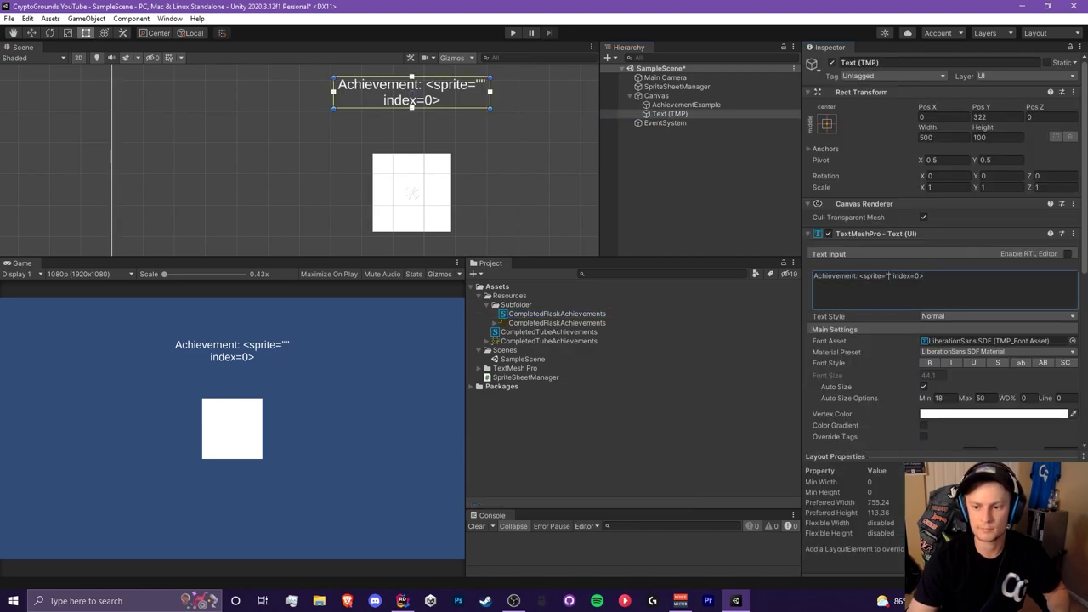
key(ctrl+v)
key(ctrl+s)
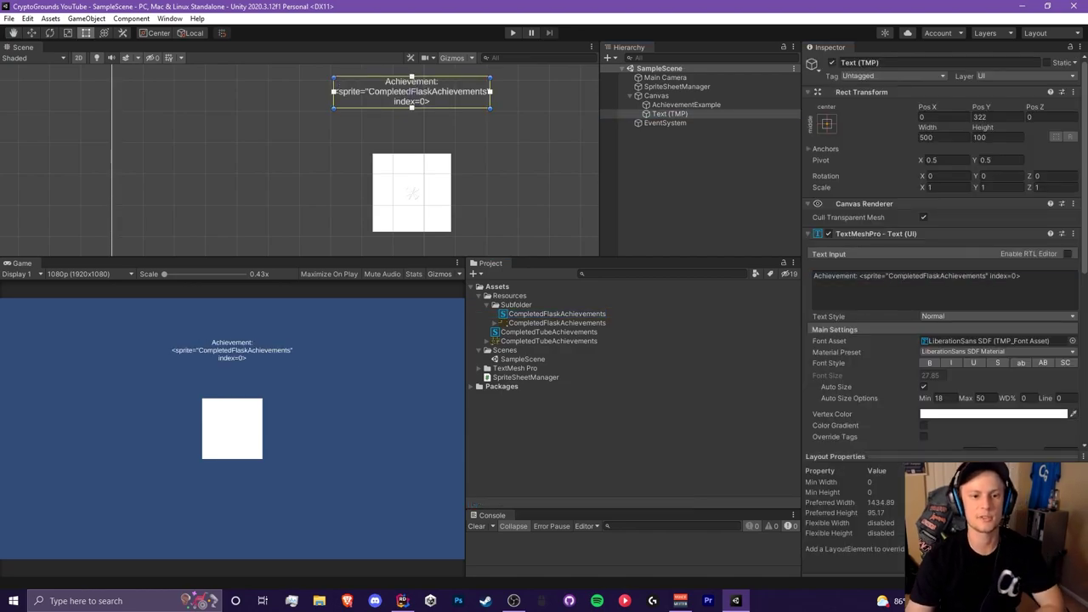
Step: Create a folder named Sprite Assets inside the Resources folder
scroll(423, 88, up, 12)
middle_drag(424, 89, 334, 137)
scroll(335, 136, up, 5)
scroll(335, 136, down, 5)
click(557, 314)
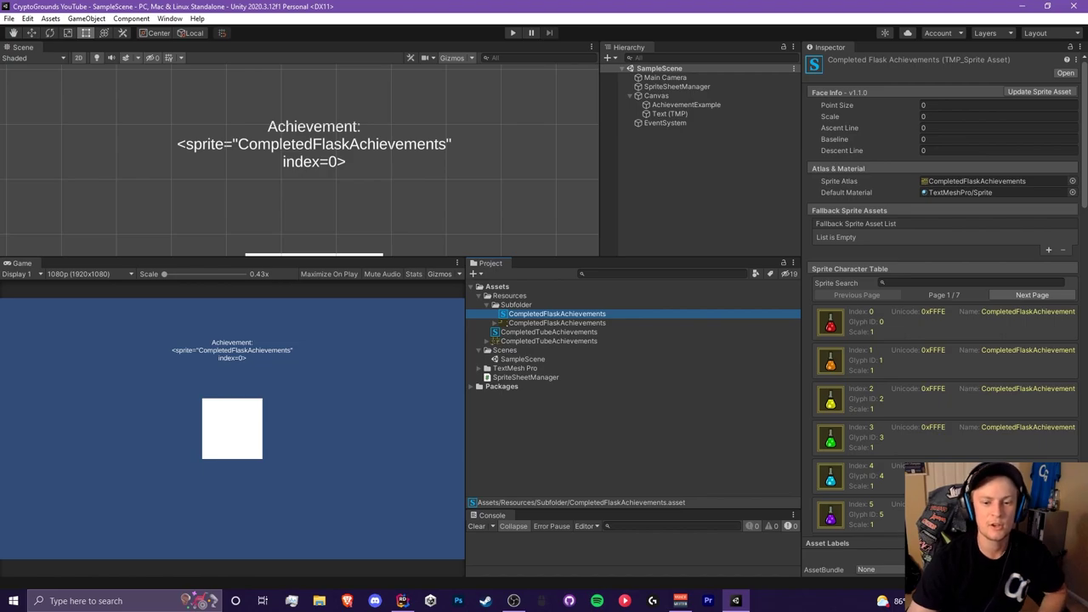
right_click(510, 292)
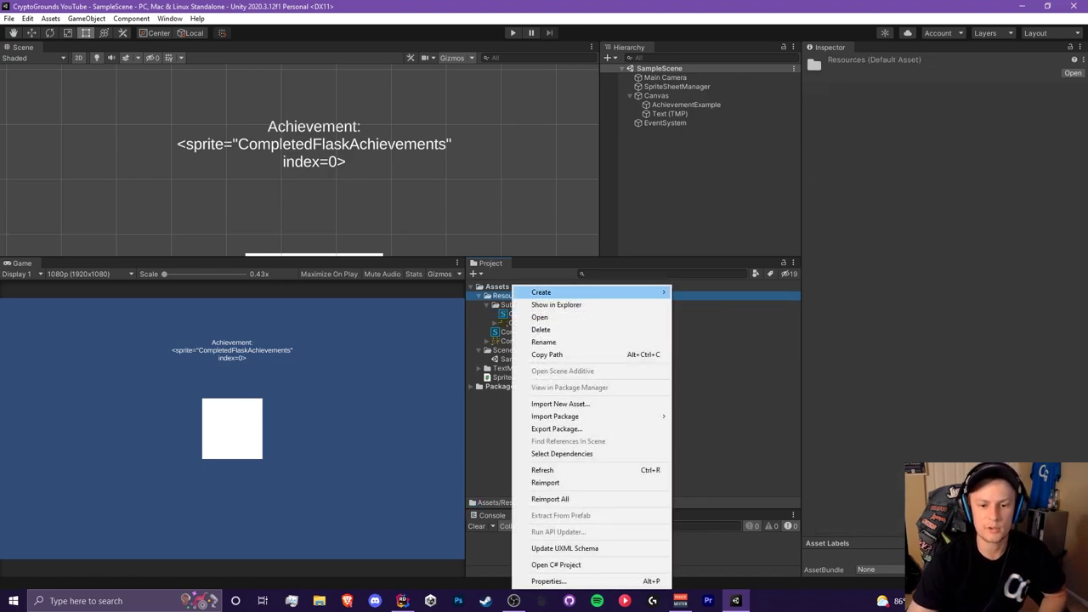
mouse_move(544, 291)
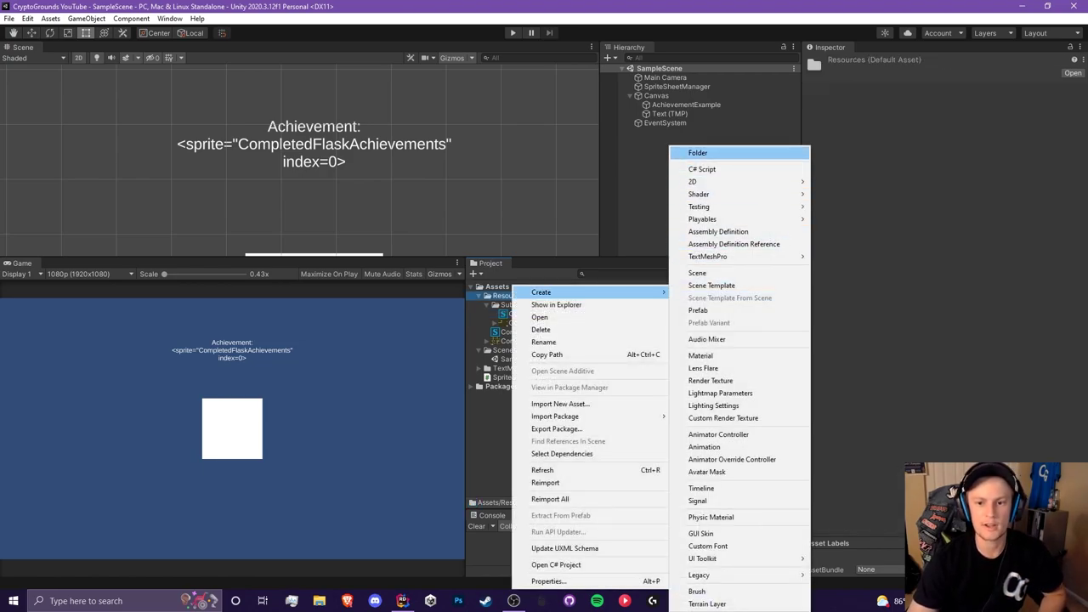
click(697, 152)
text(Sprite Assets)
key(Return)
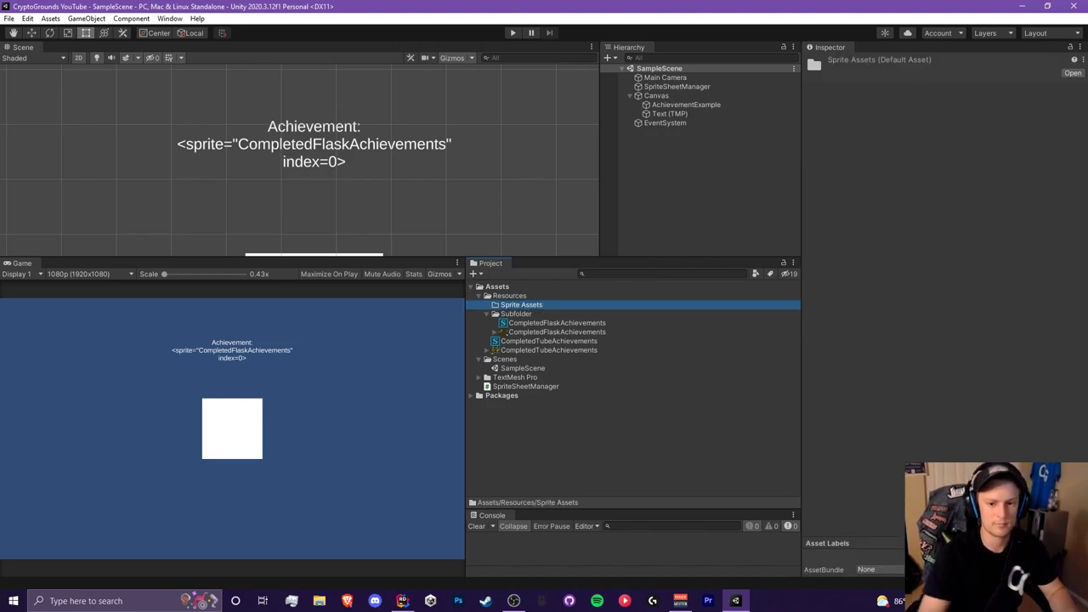
Step: Move the CompletedFlaskAchievements and CompletedTubeAchievements TMP sprite assets into the Sprite Assets folder
click(516, 315)
click(557, 323)
ctrl+click(548, 341)
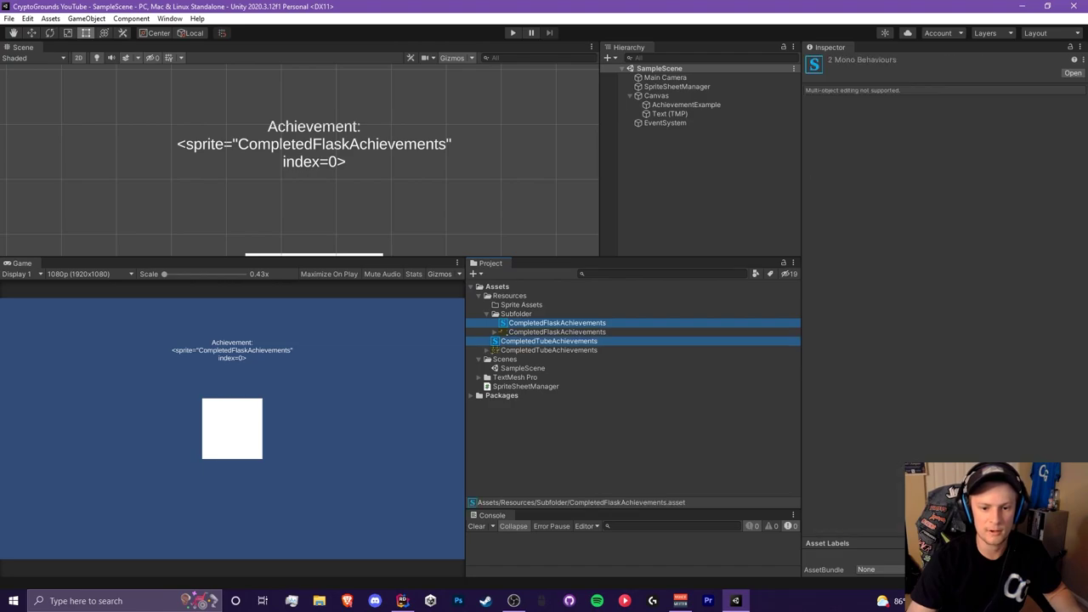
drag(548, 340, 521, 304)
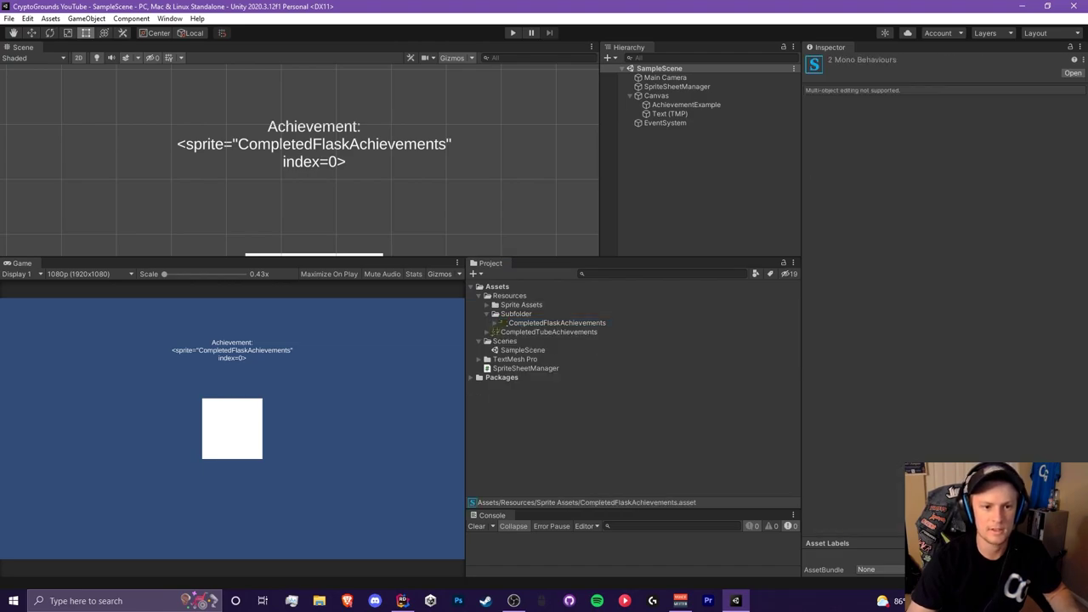
Step: Move the CompletedFlaskAchievements and CompletedTubeAchievements sprite sheet textures into the Sprite Assets folder
click(670, 114)
click(984, 277)
click(984, 276)
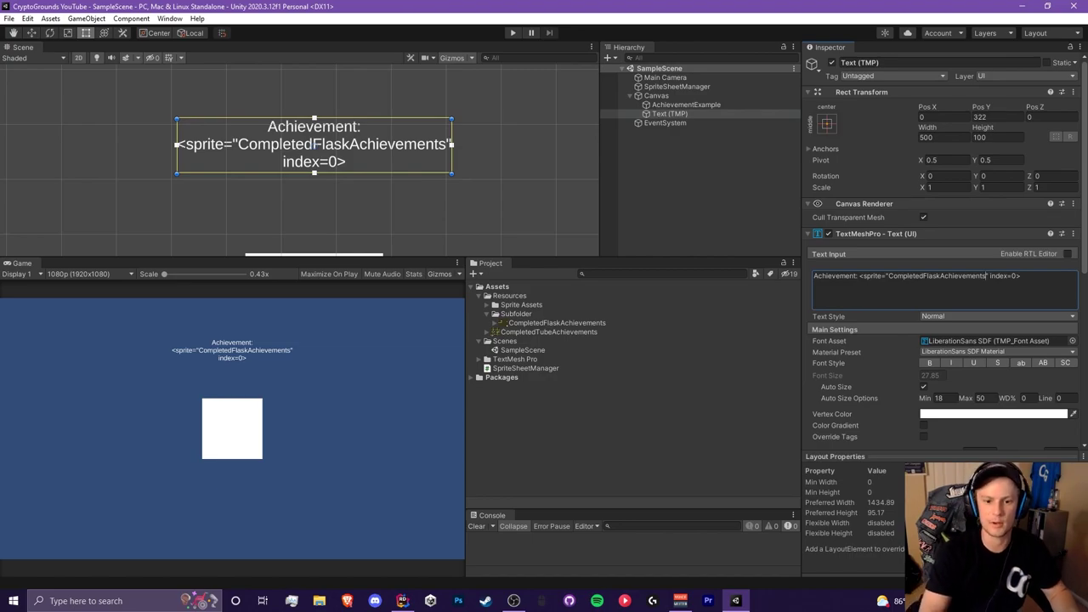
click(557, 323)
shift+click(549, 332)
drag(548, 327, 521, 304)
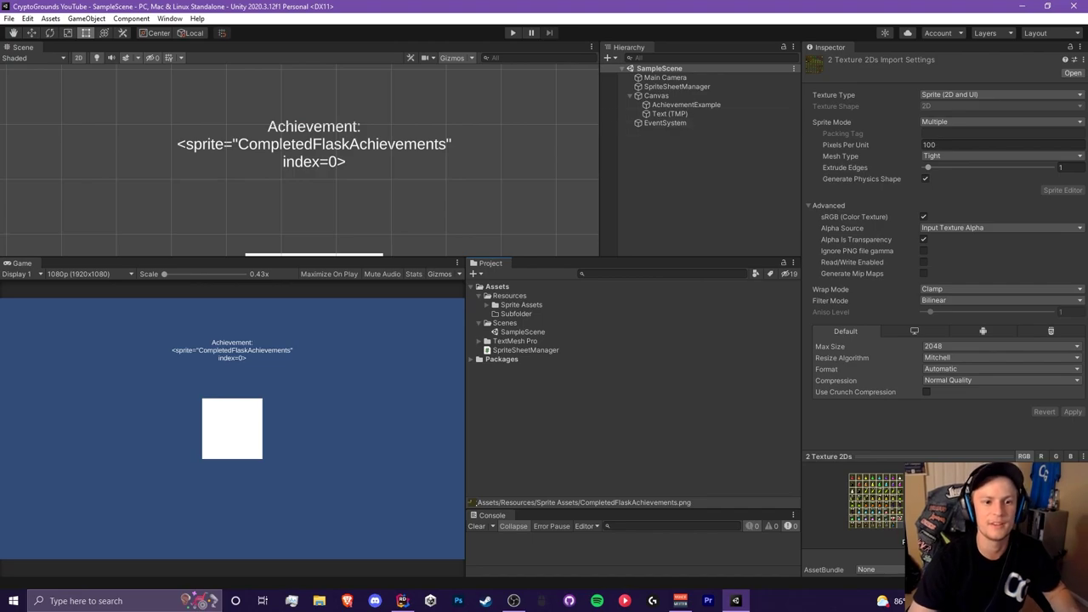
Step: Re-enter a character of CompletedFlaskAchievements in the text's sprite tag to refresh it, and inspect the inline sprite in the Scene view
click(670, 113)
click(984, 276)
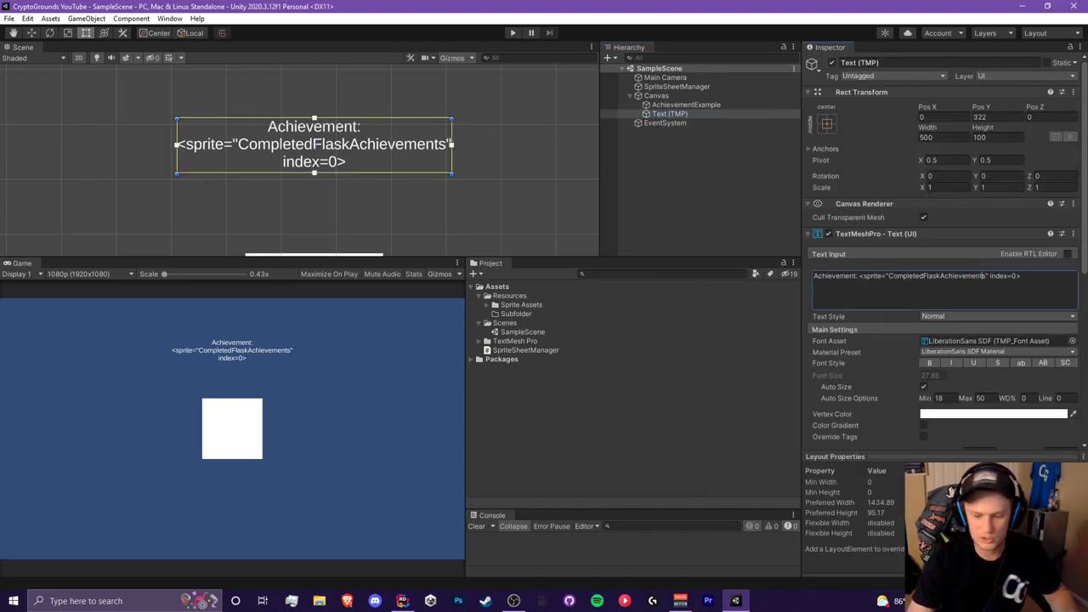
key(BackSpace)
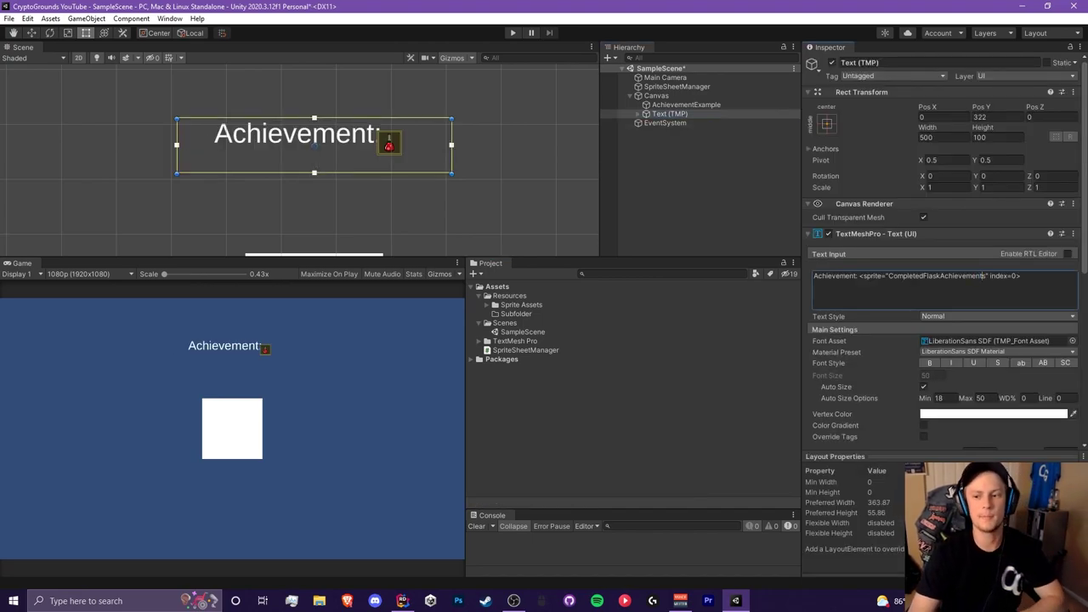
scroll(385, 123, up, 5)
scroll(378, 158, up, 3)
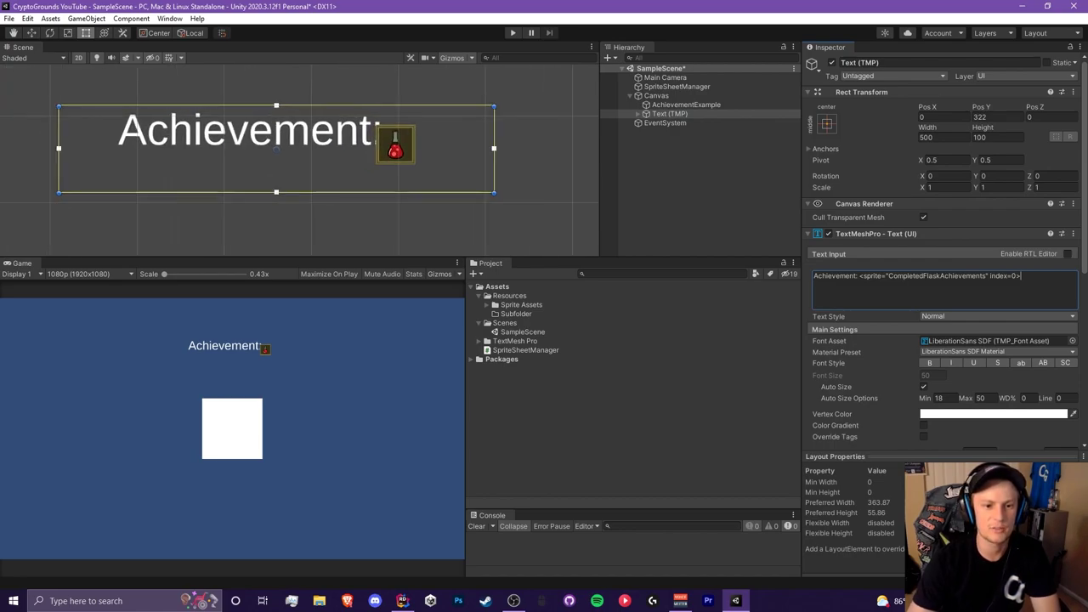
scroll(378, 125, down, 3)
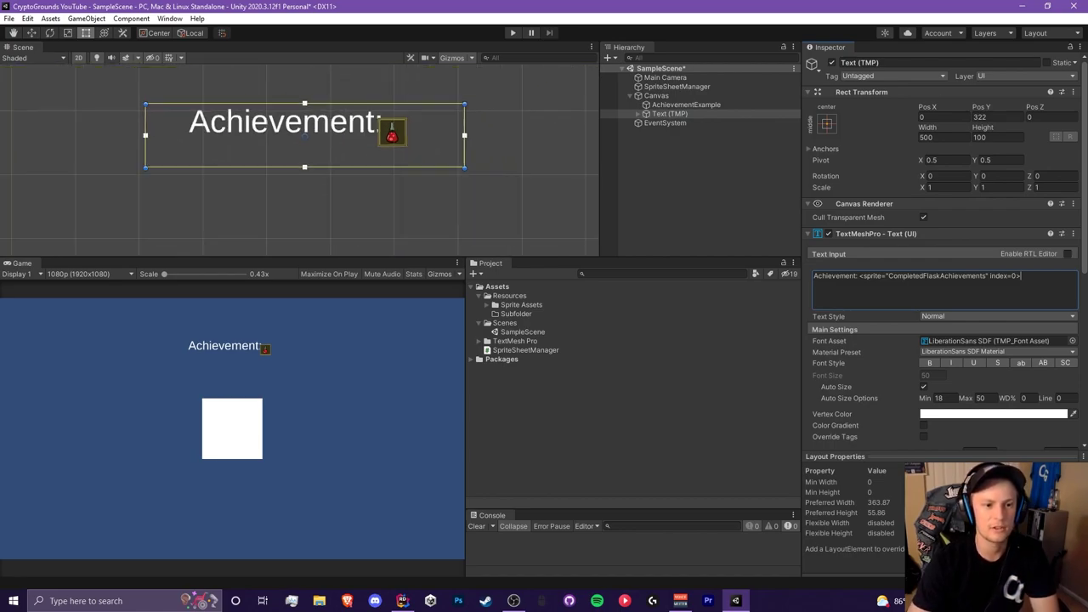
Step: Move the flask sprite sheet texture back to Subfolder and the tube sprite sheet texture back to Resources, and save the scene
click(487, 305)
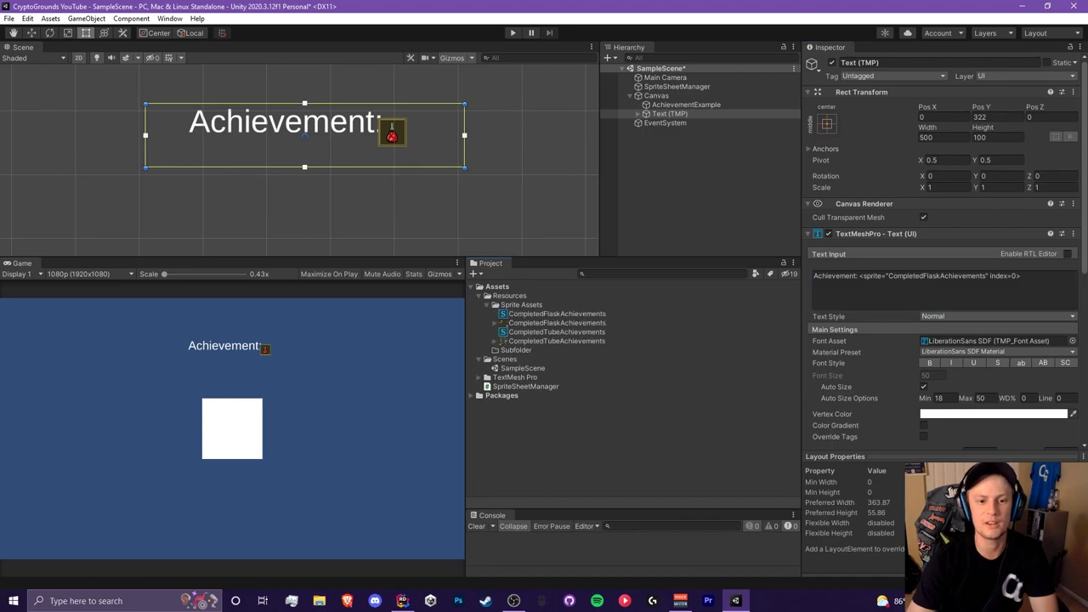
click(557, 313)
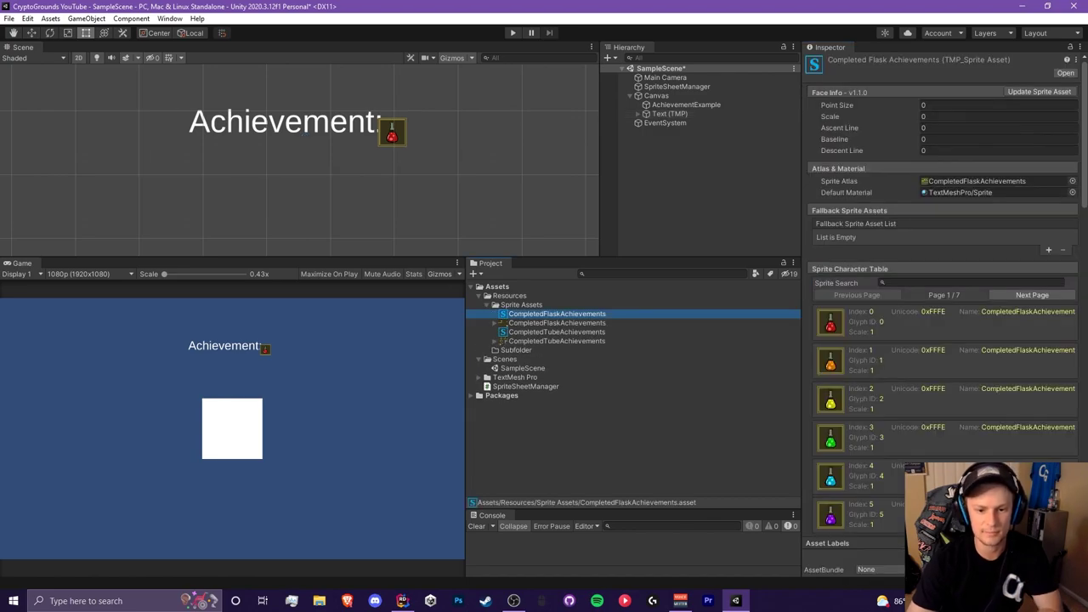
click(557, 323)
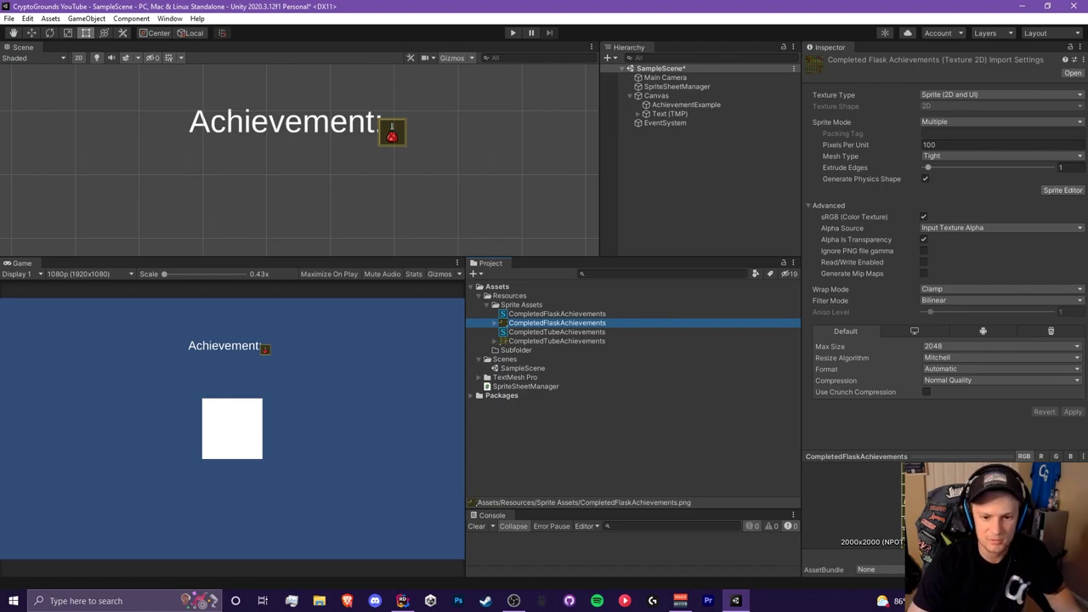
drag(557, 323, 527, 300)
key(ctrl+s)
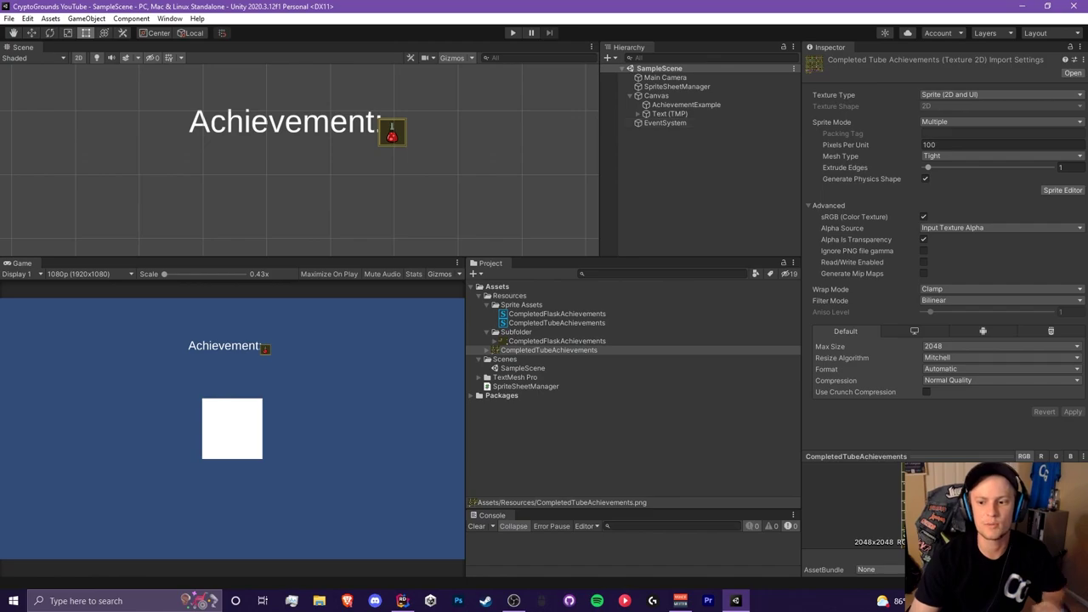
Step: Set the flask sprite asset's global glyph offsets to OX 0 and OY 200
scroll(943, 340, down, 10)
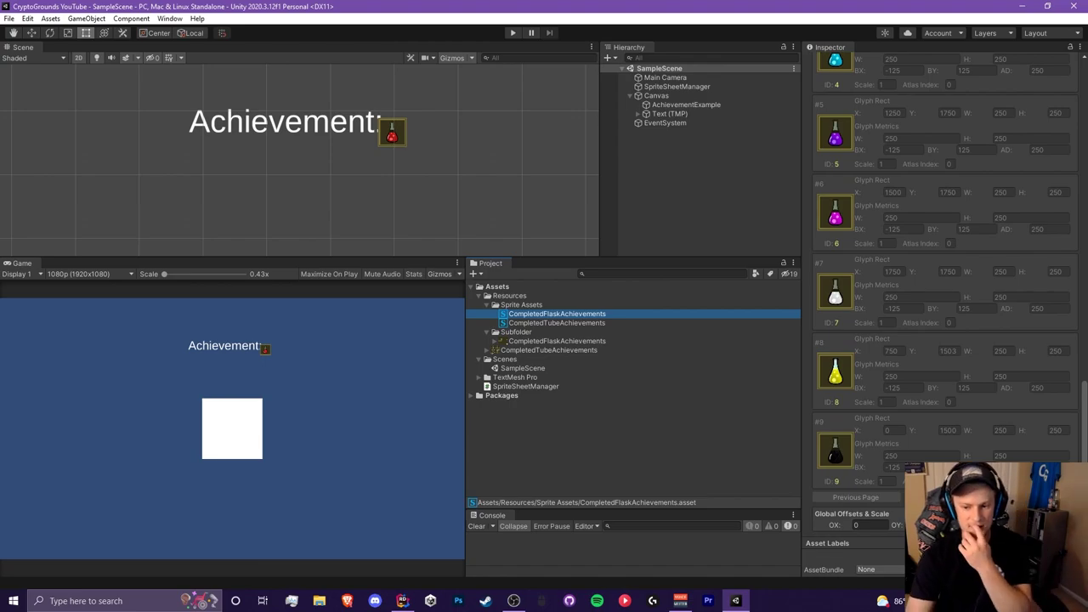
drag(834, 525, 889, 525)
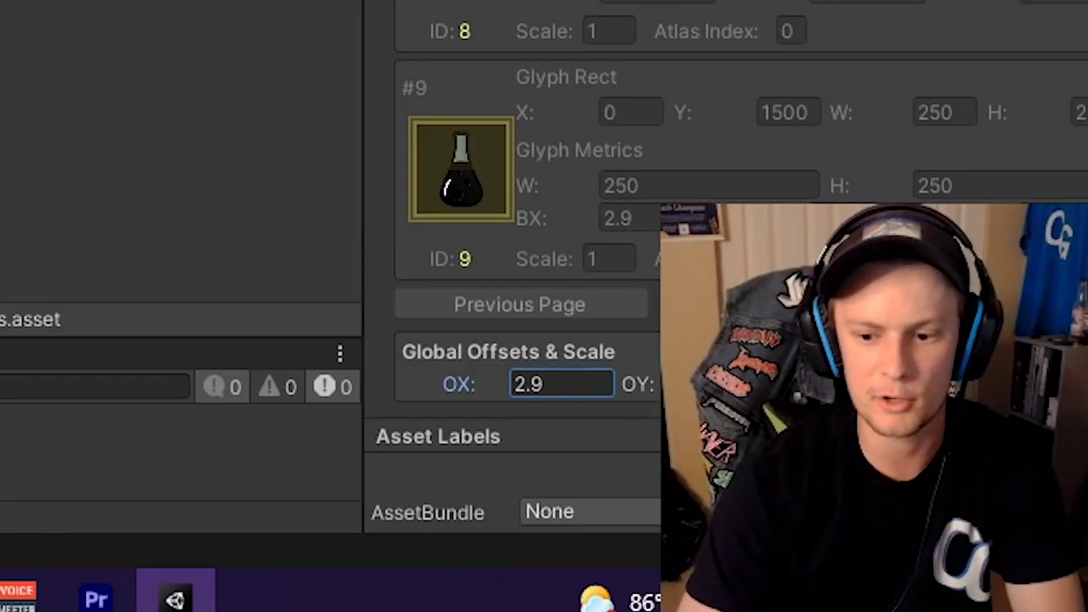
drag(616, 384, 314, 384)
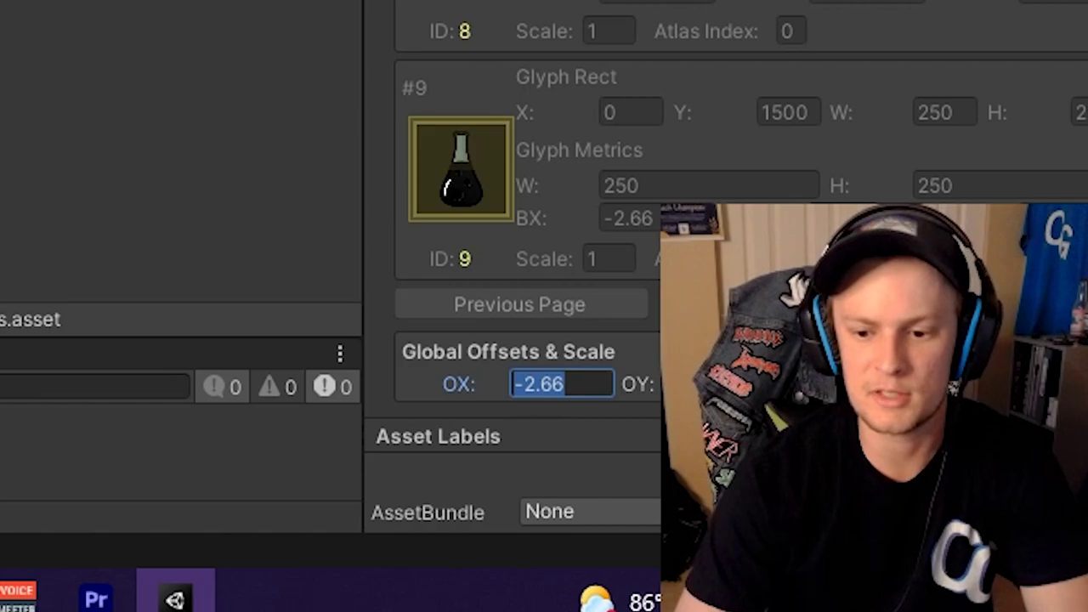
text(0)
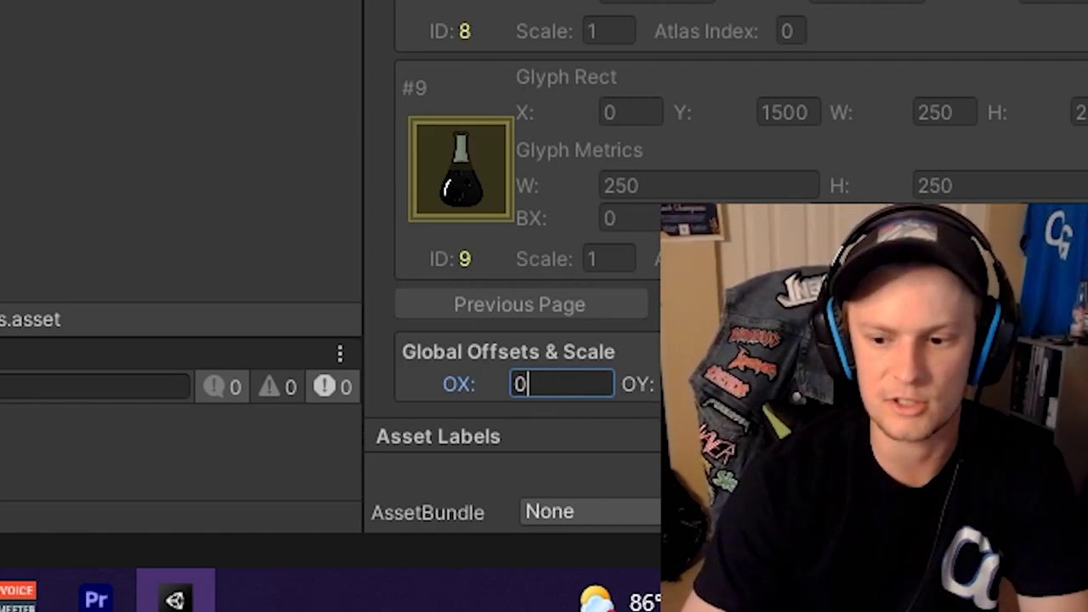
key(Return)
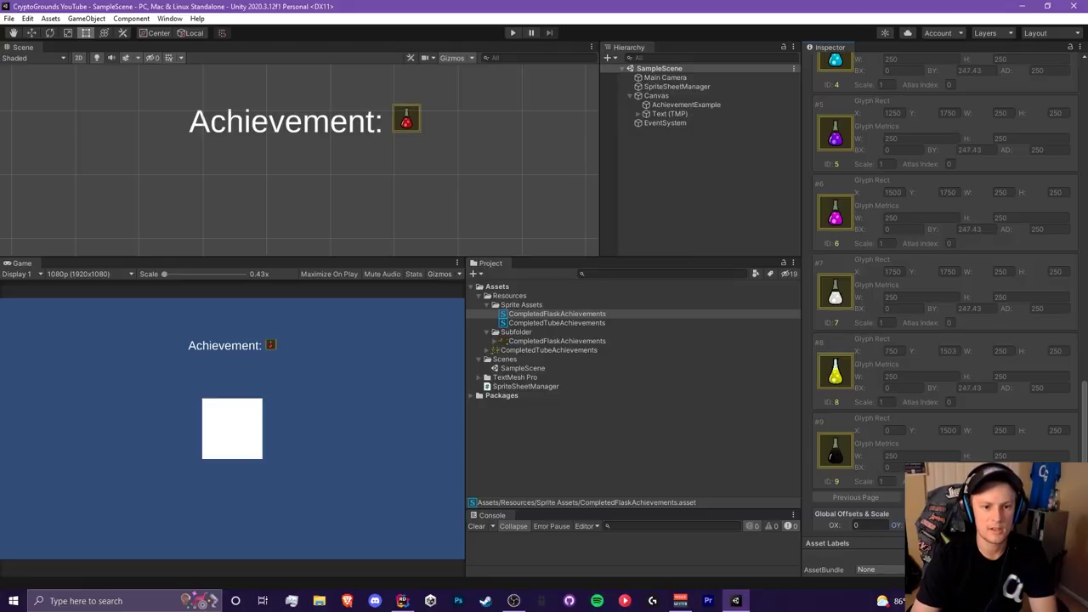
drag(898, 526, 951, 525)
text(200)
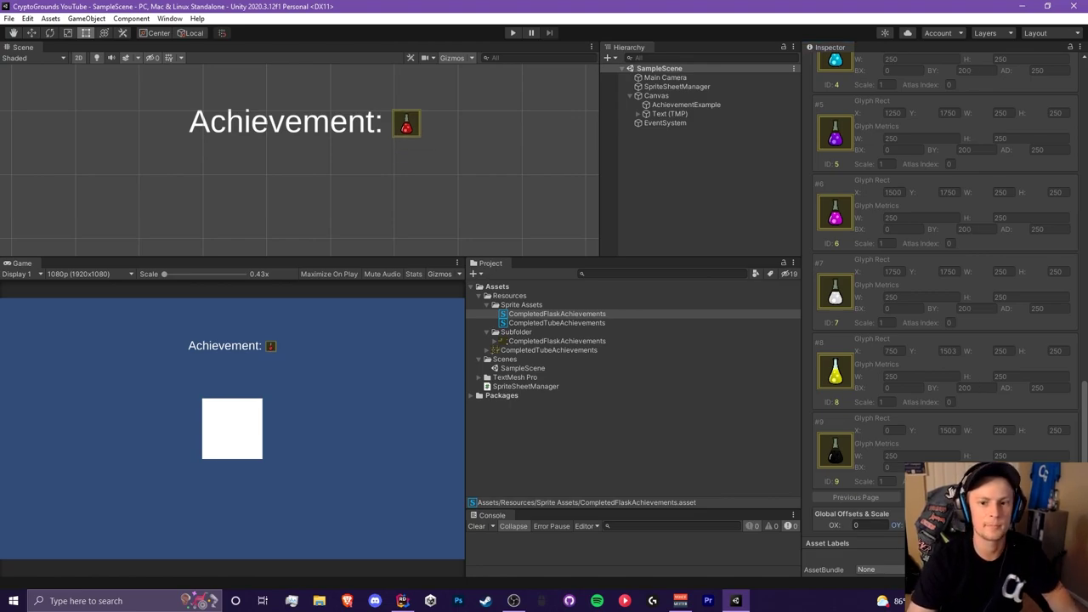
Step: Duplicate the CompletedFlaskAchievements sprite tag five times after the existing one in the Achievement text
click(670, 114)
scroll(944, 255, up, 9)
drag(1021, 275, 859, 275)
key(ctrl+c)
key(Right)
key(ctrl+v)
key(ctrl+v)
key(ctrl+v)
key(ctrl+v)
key(ctrl+v)
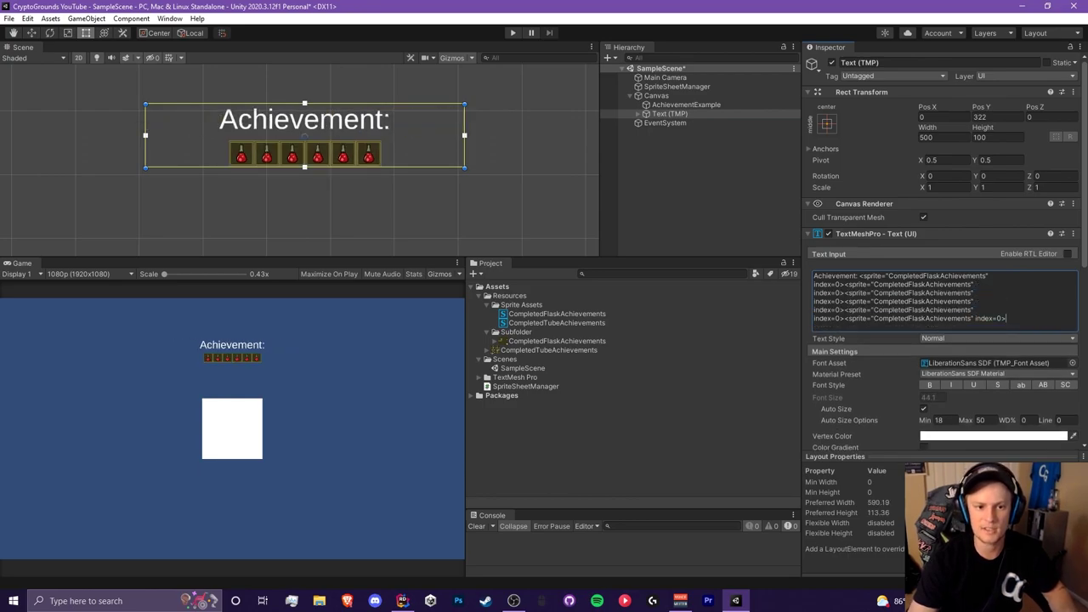
Step: Set the index of the first three sprite tags in the Achievement text to 1, 10 and 16
click(840, 284)
key(BackSpace)
text(1)
click(838, 292)
text(1)
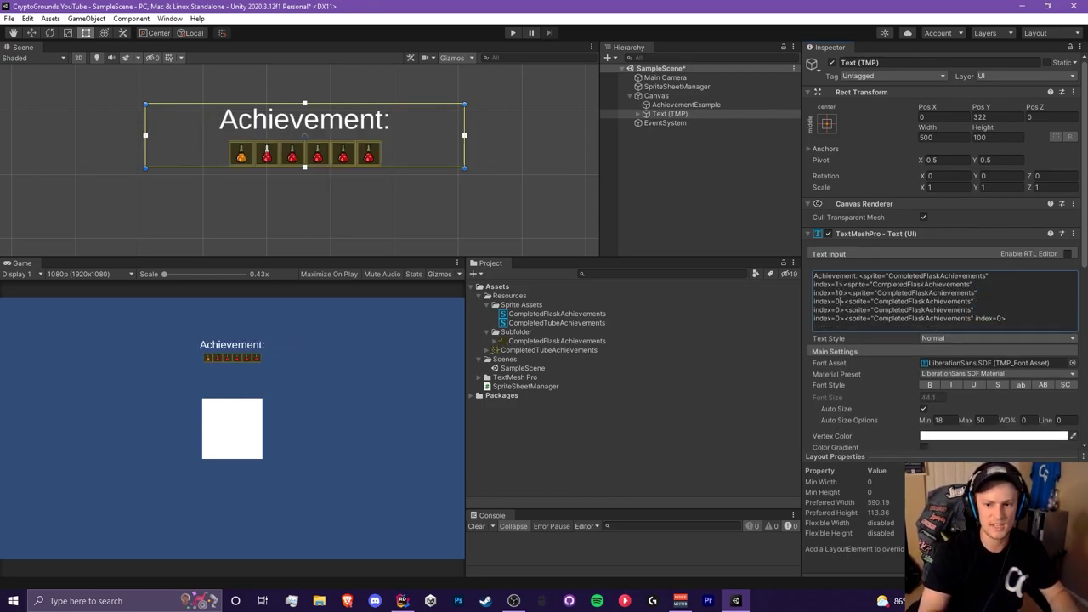
click(837, 301)
text(16)
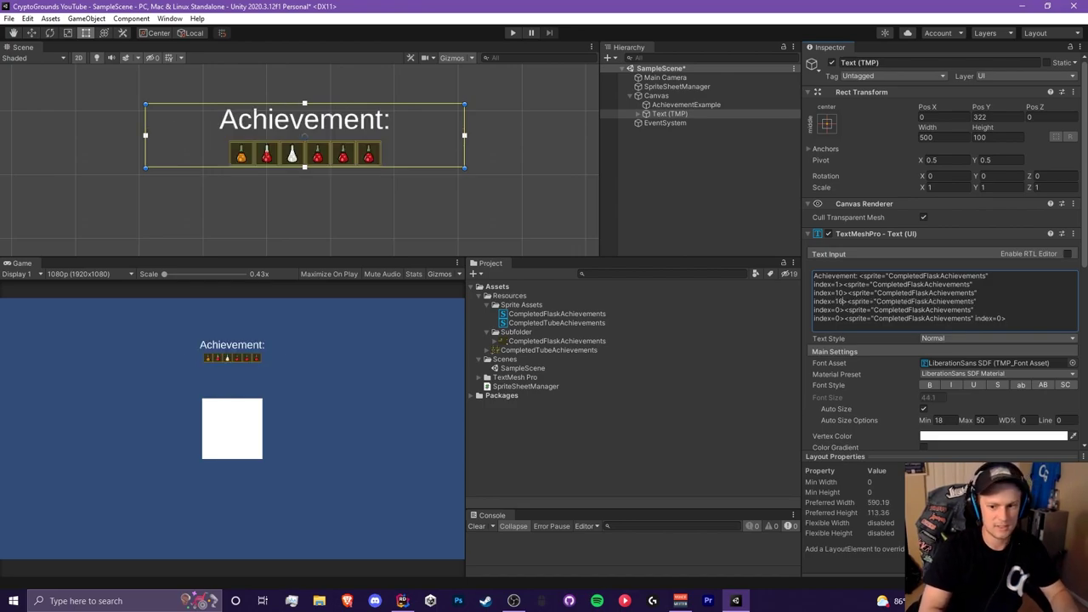
Step: Set the index of the fourth and fifth sprite tags to 29 and 45, and inspect the inline sprites in the Scene view
click(837, 309)
text(29)
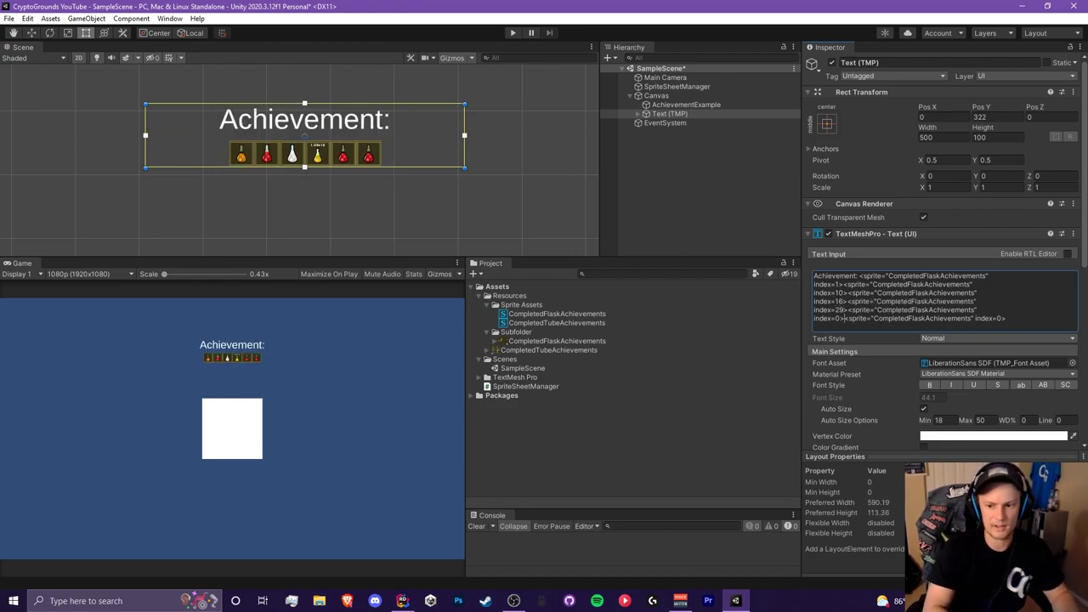
key(BackSpace)
text(45)
scroll(328, 139, up, 5)
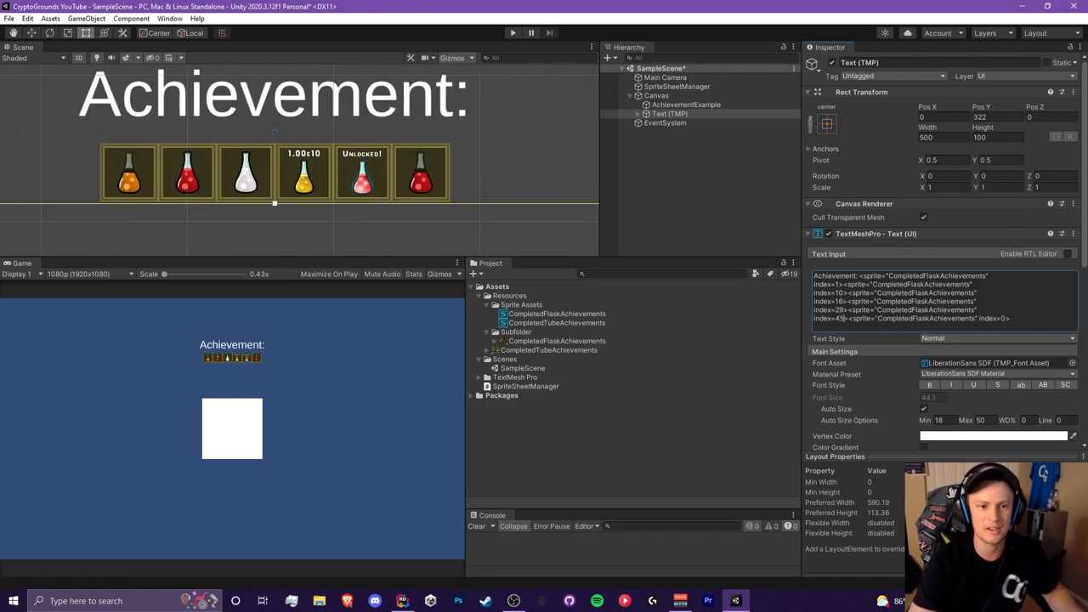
scroll(274, 132, down, 3)
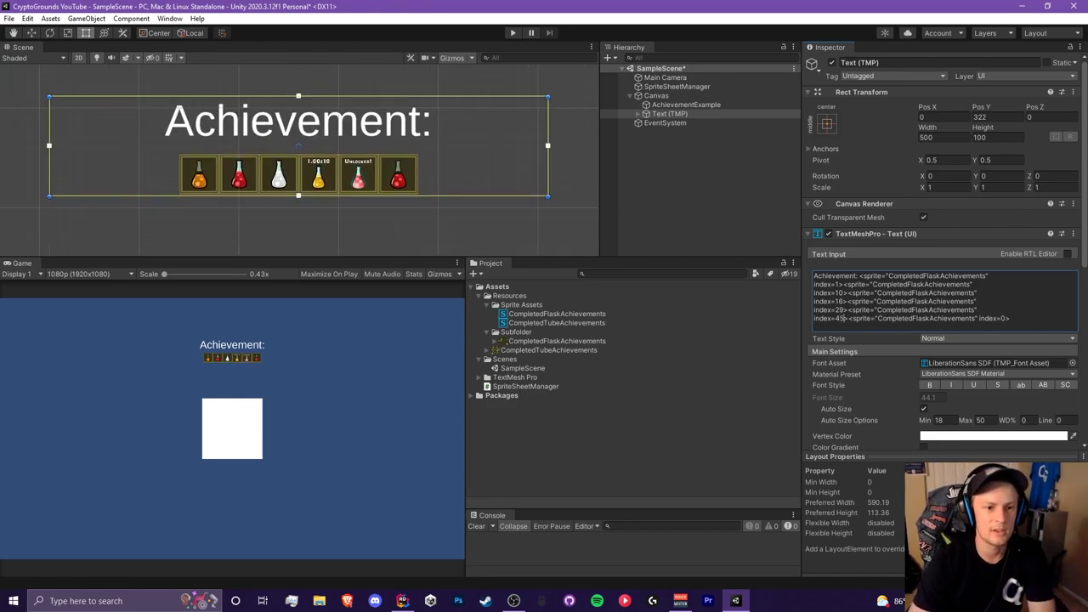
Step: Remove every sprite tag after the first one from the Achievement text and save the scene
key(ctrl+a)
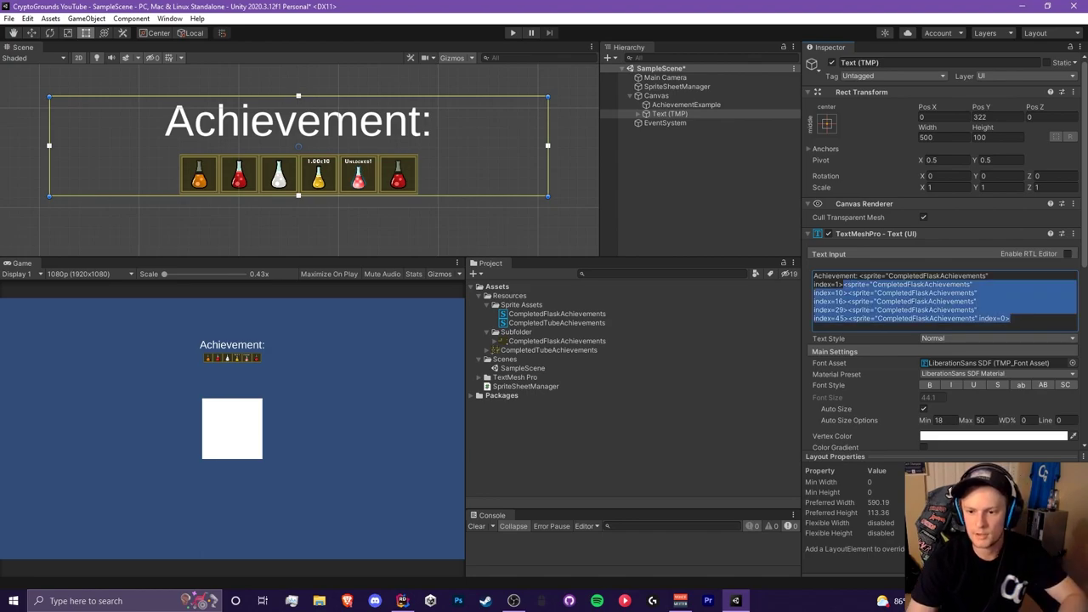
key(ctrl+v)
Step: Switch to Rider and declare a public TMP_Text field named SampleText below the SampleAchievement field in SpriteSheetManager.cs
key(alt+Tab)
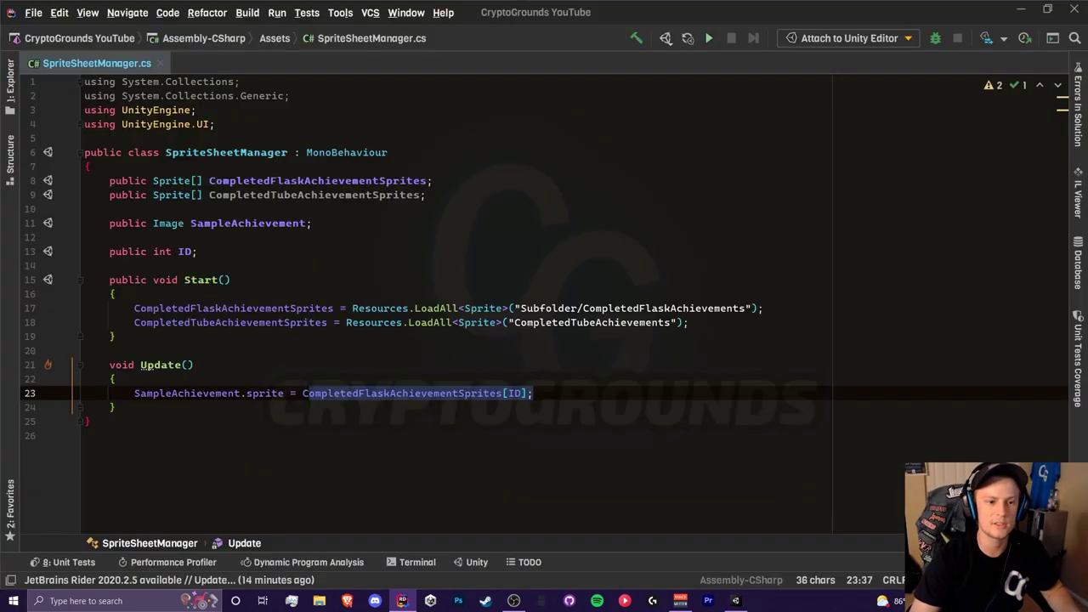
click(312, 223)
key(Return)
text(public TMP_Text)
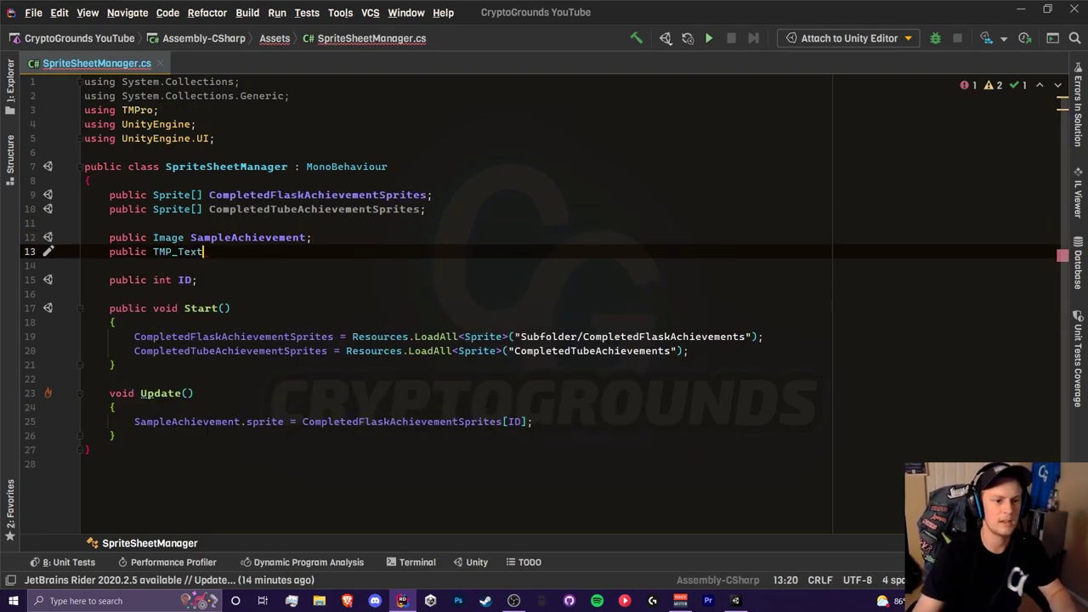
drag(160, 111, 85, 110)
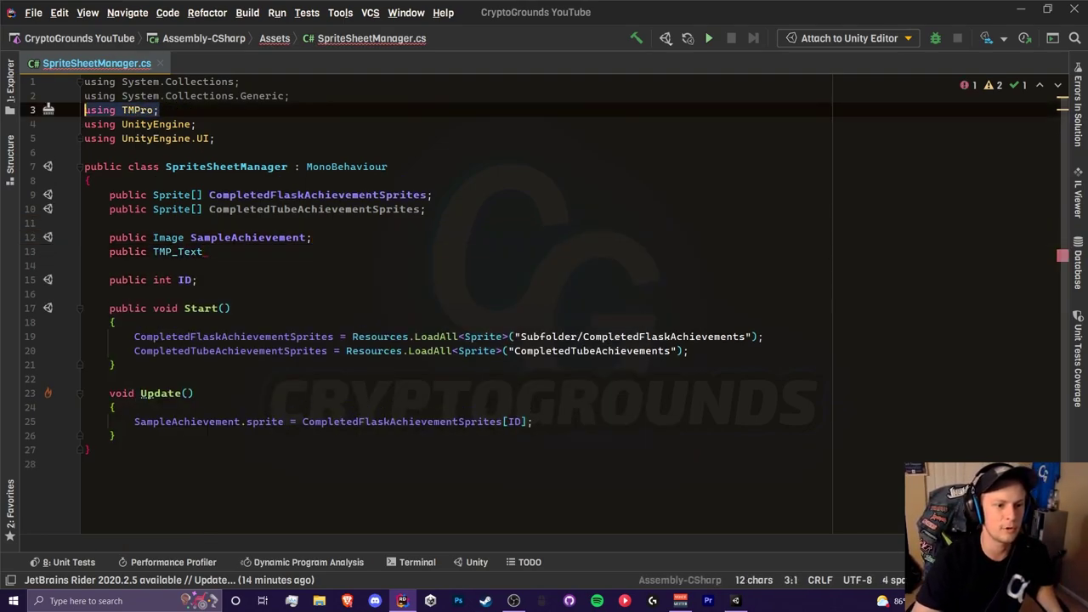
click(207, 251)
text(Sa)
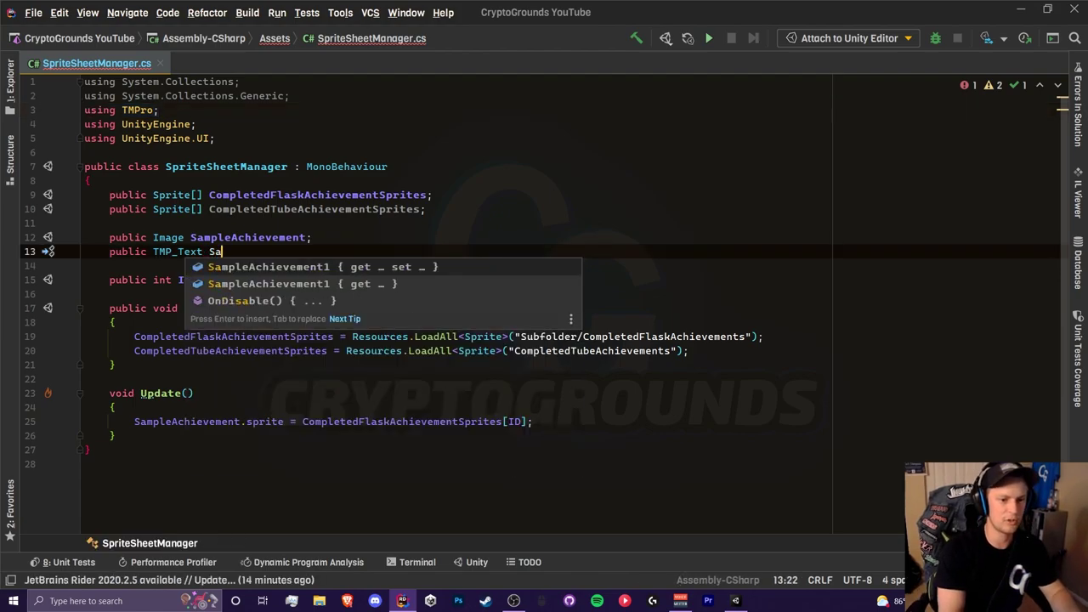
text(mpleText;)
Step: Add a line at the end of Update that assigns the string "Achievement: " to SampleText.text
double_click(245, 251)
key(ctrl+c)
click(532, 422)
key(Return)
key(ctrl+v)
text(.)
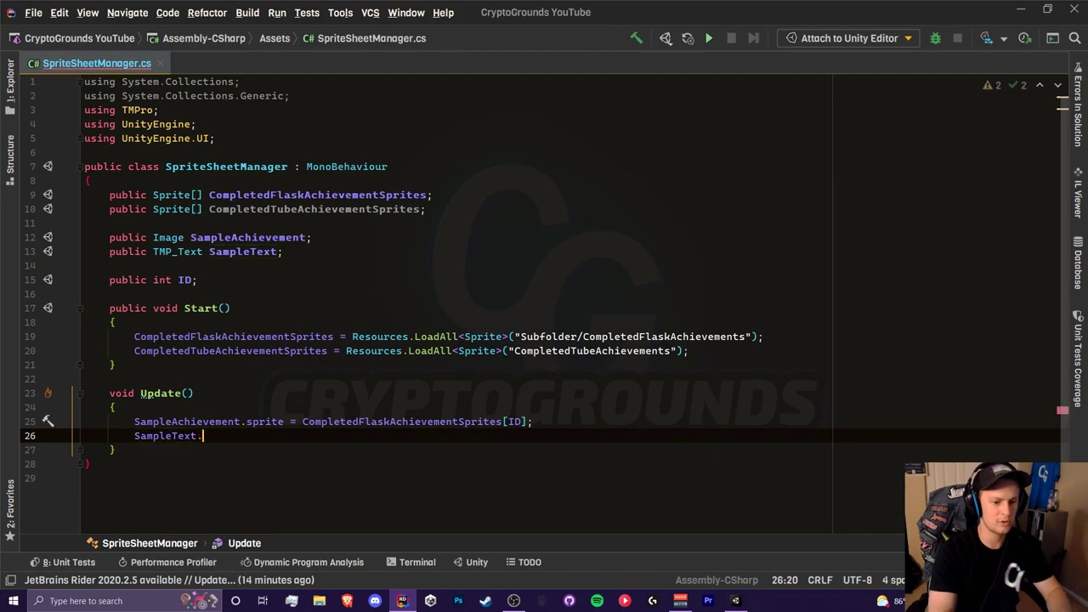
text(text = "Achievement)
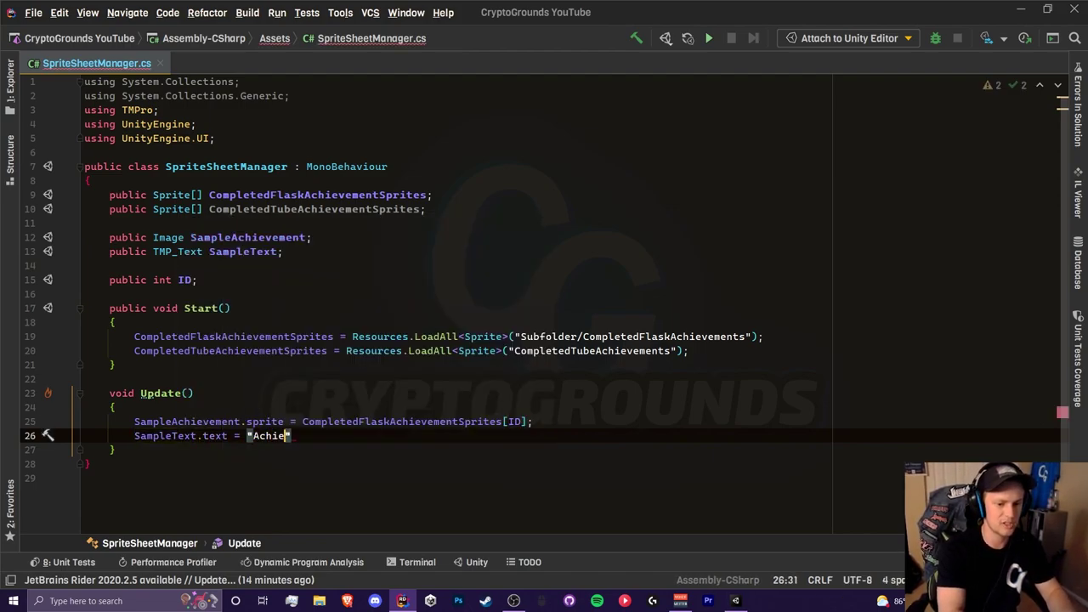
text(:)
key(End)
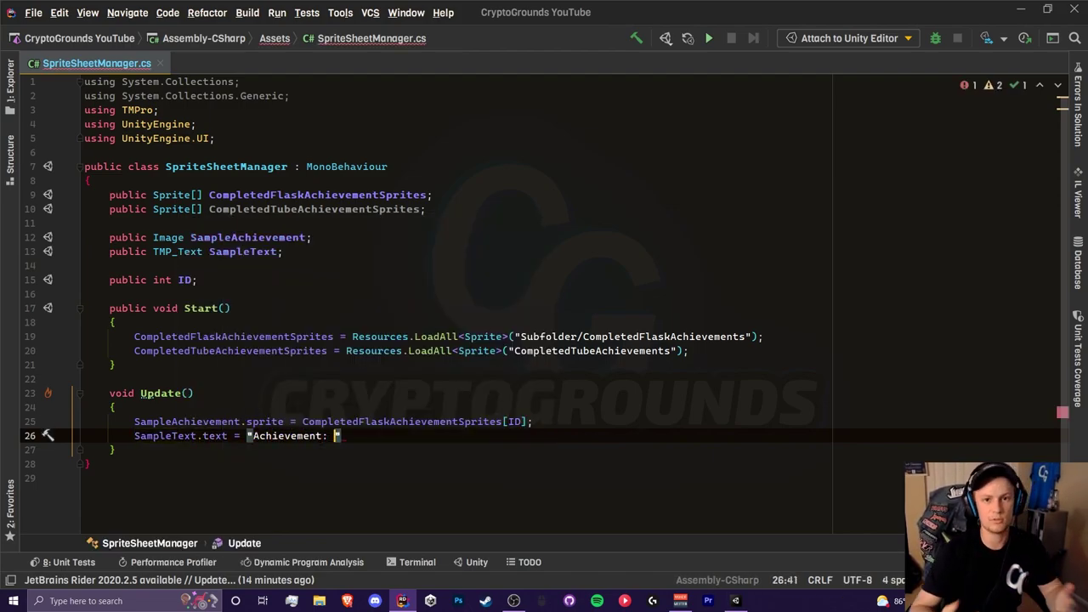
Step: Append the opening of a sprite tag to the string, with an equals sign and an empty pair of escaped quotes: <sprite=\"\"
text(<sprite\)
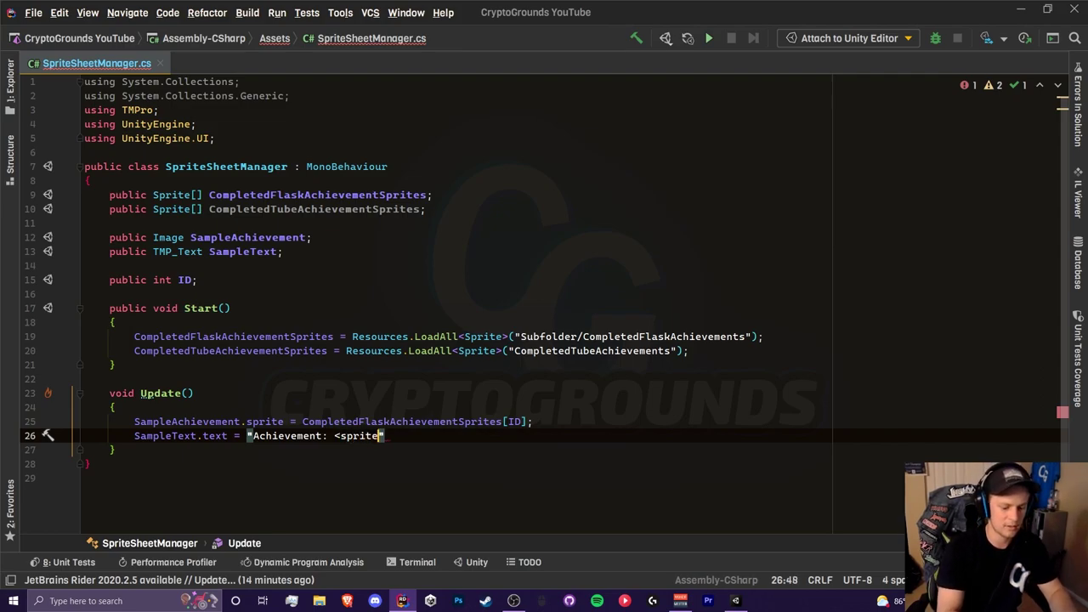
text(")
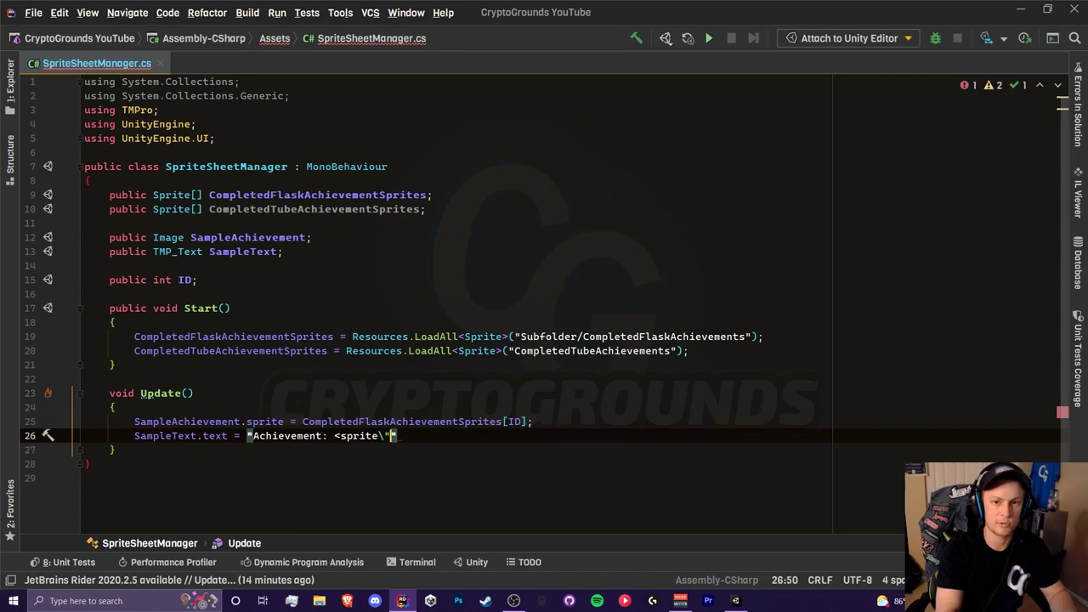
text(")
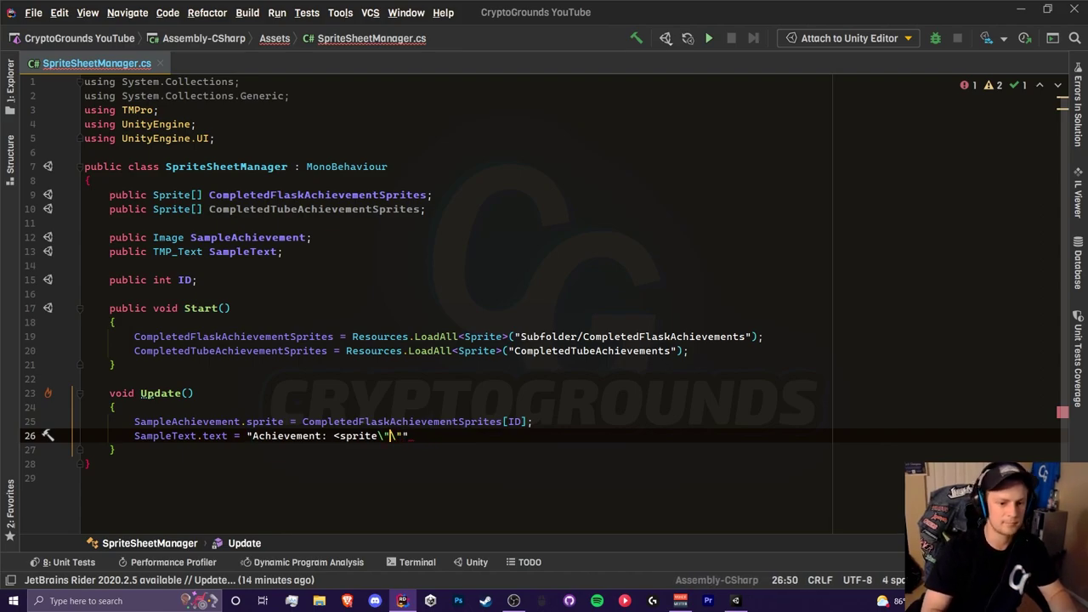
key(Left)
key(Left)
text(=)
key(Right)
key(Right)
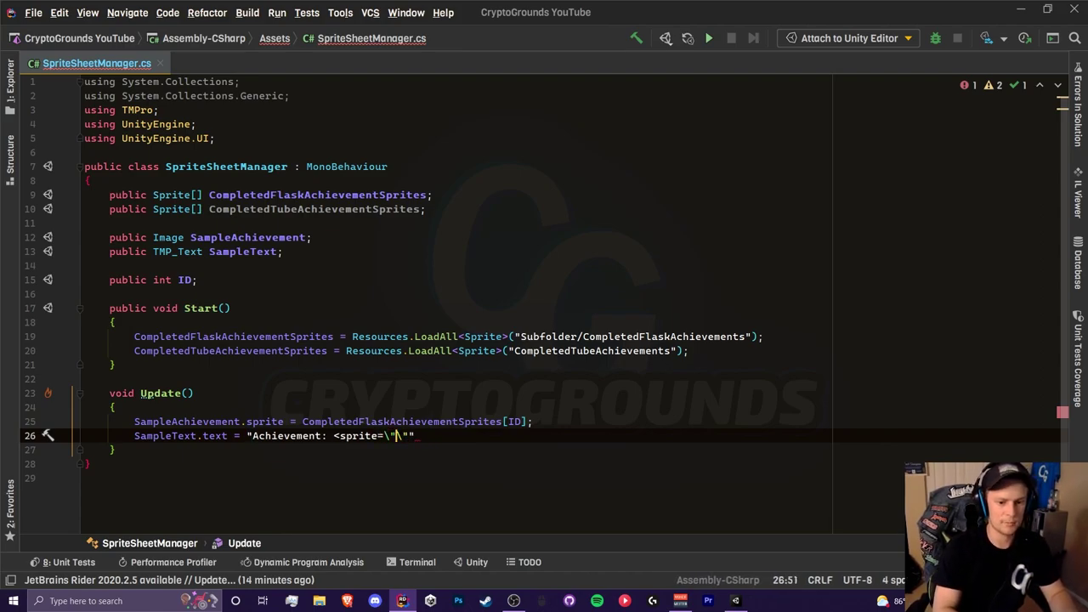
Step: Insert CompletedFlaskAchievements from the LoadAll path between the escaped quotes, add index={ID}, and end the statement
drag(745, 337, 583, 337)
key(ctrl+c)
click(396, 435)
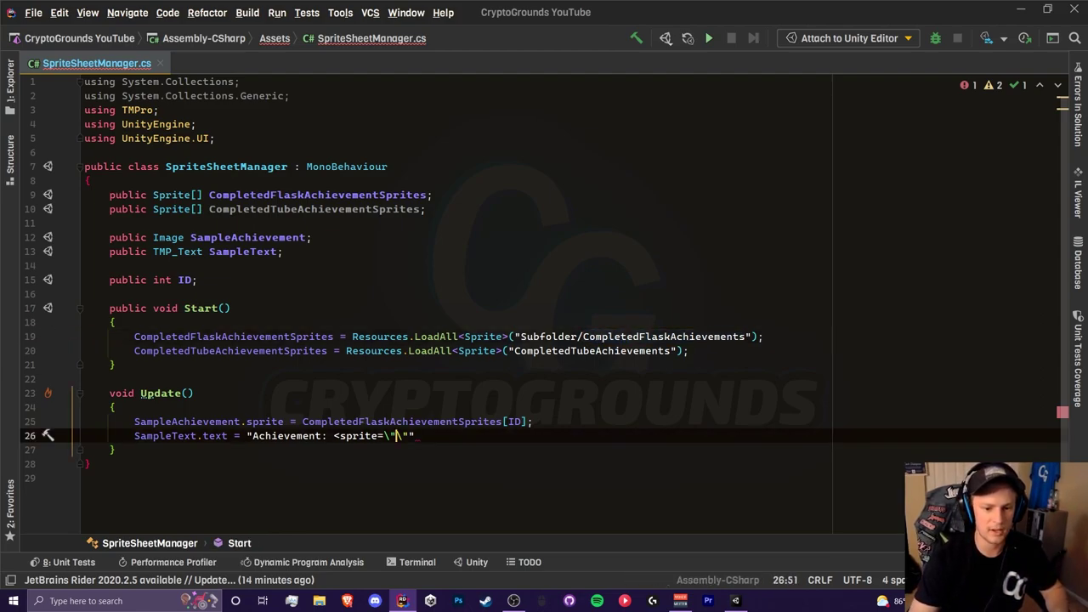
key(ctrl+v)
key(Right)
key(Right)
text(index=)
text({ID)
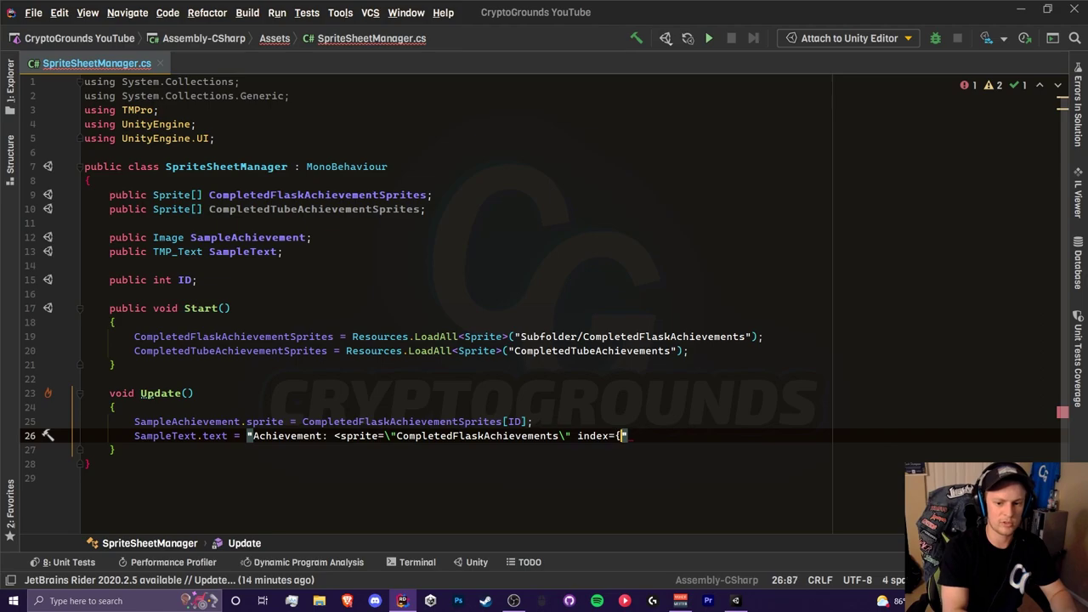
text(}";)
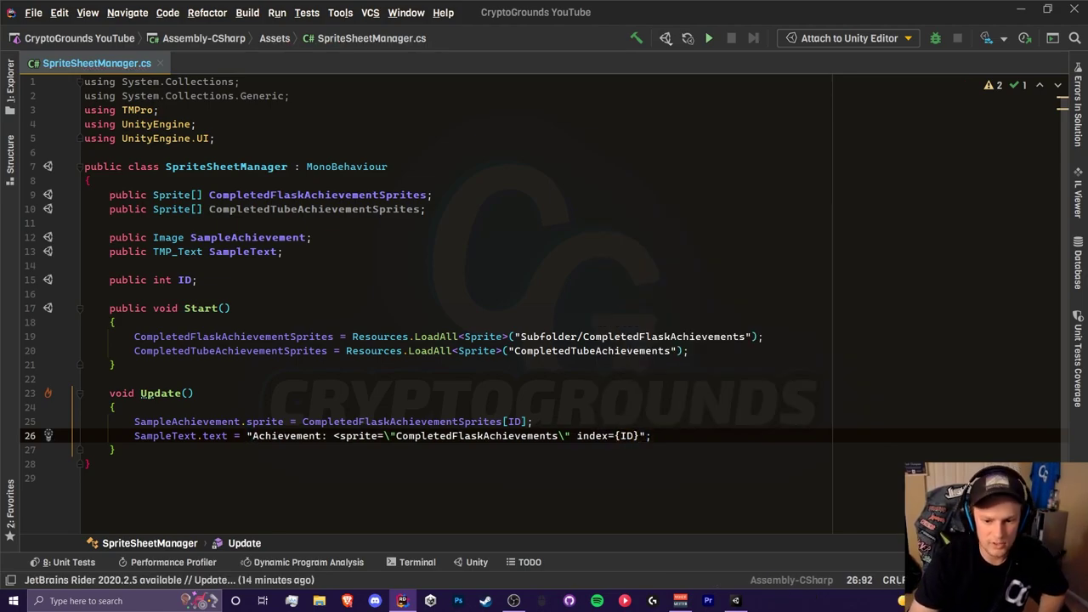
key(Right)
key(Right)
key(Right)
key(Right)
key(Up)
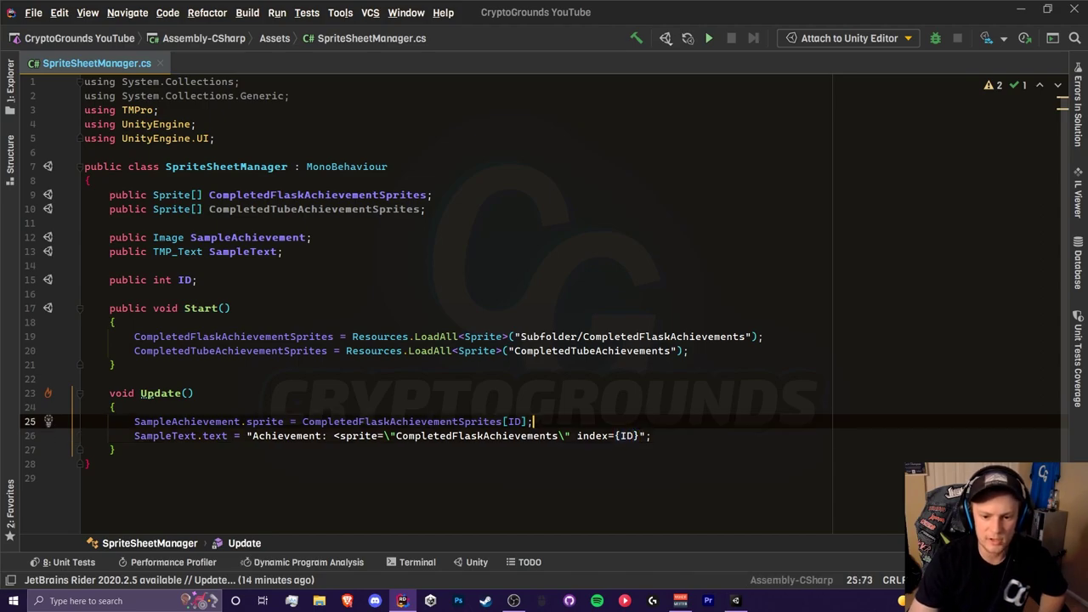
drag(613, 436, 639, 435)
key(Up)
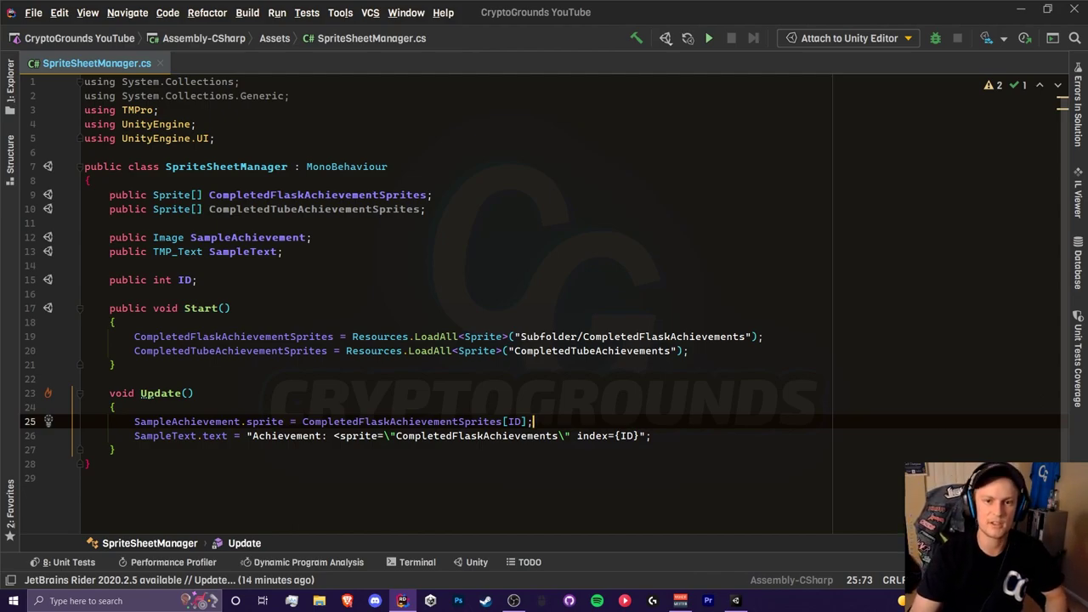
Step: Make the SampleText string interpolated with a $ prefix and save the script
click(247, 436)
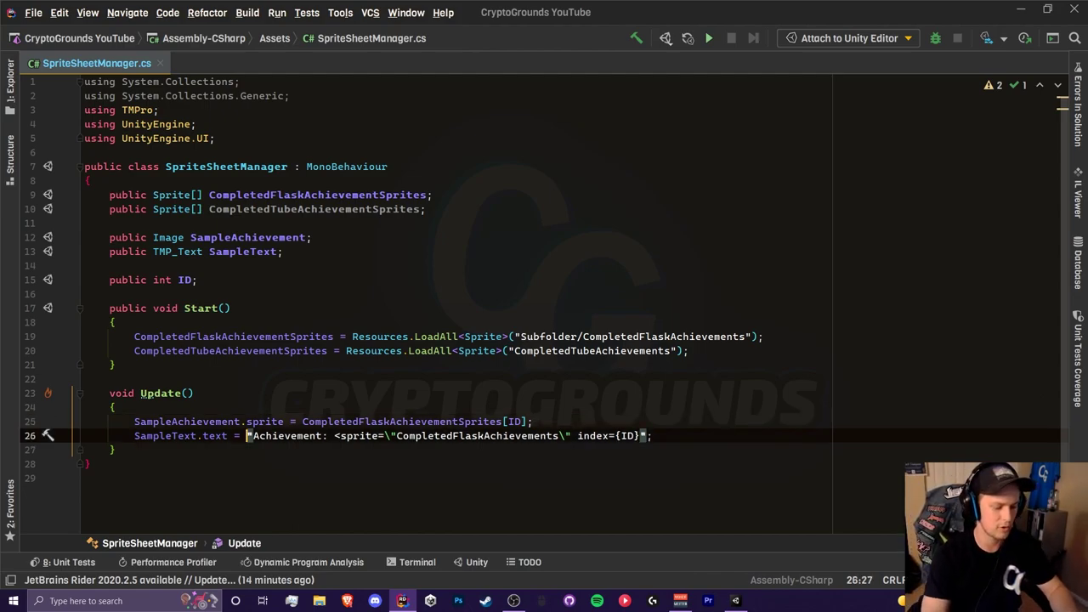
text($)
click(197, 394)
key(ctrl+s)
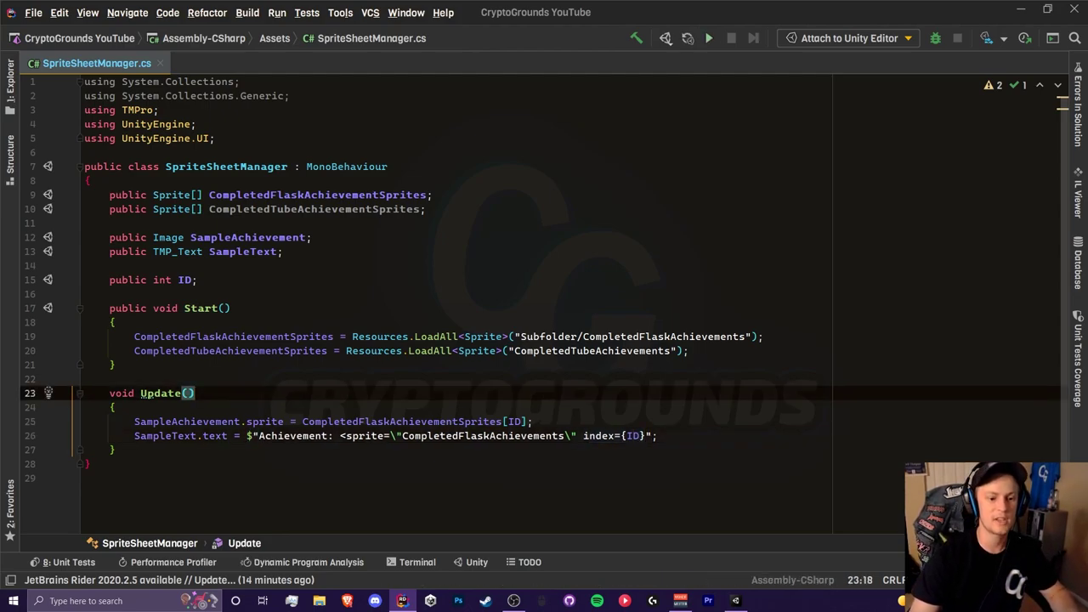
drag(645, 436, 595, 436)
click(646, 436)
click(197, 394)
Step: Switch to Unity and assign the Text (TMP) object to the Sample Text field of SpriteSheetManager
key(alt+Tab)
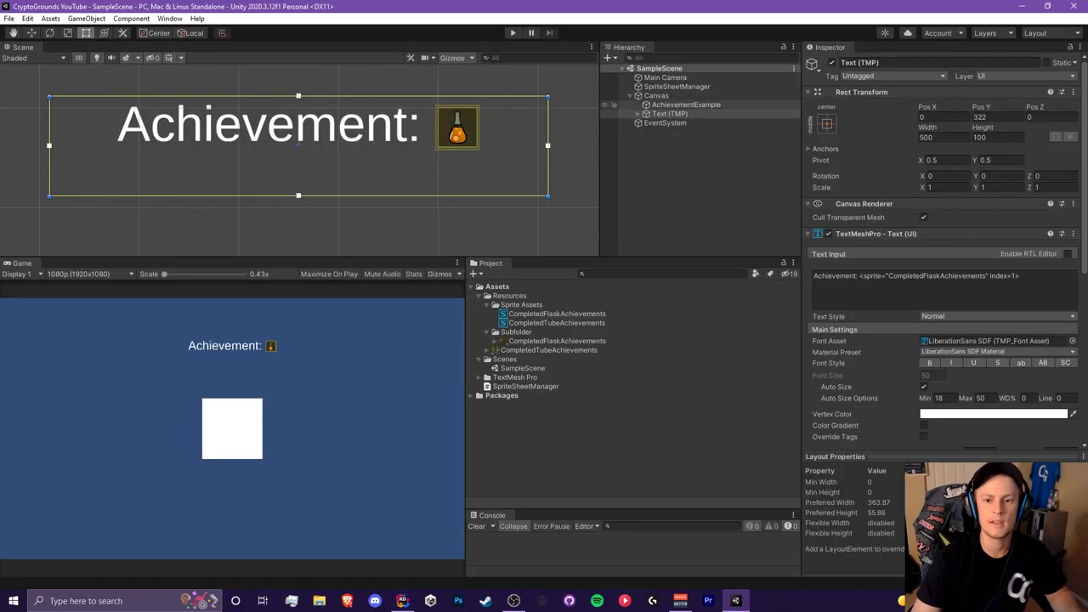
click(686, 104)
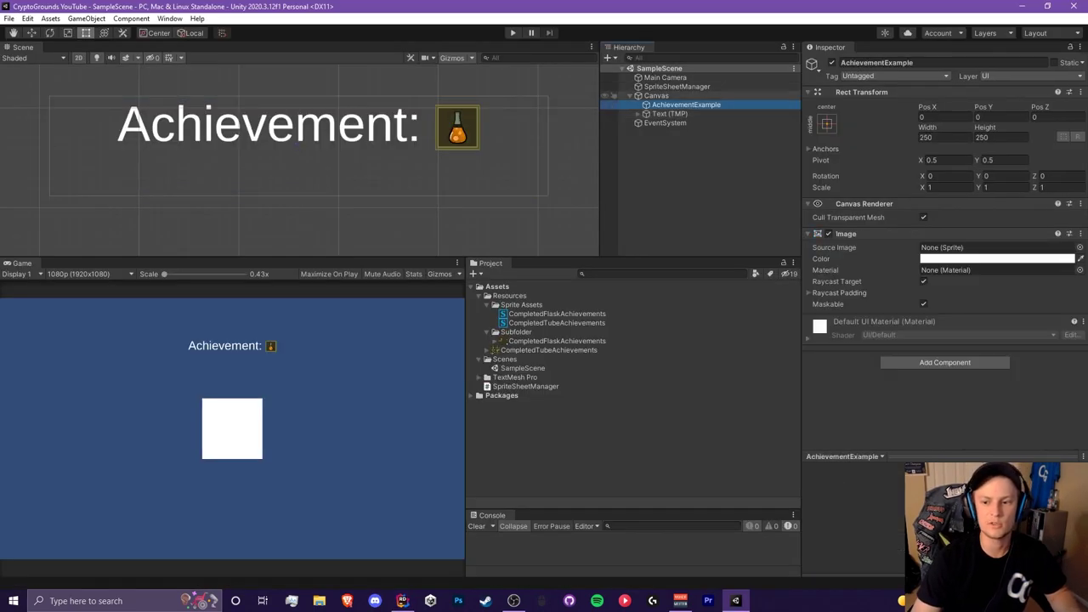
click(677, 86)
drag(670, 113, 999, 203)
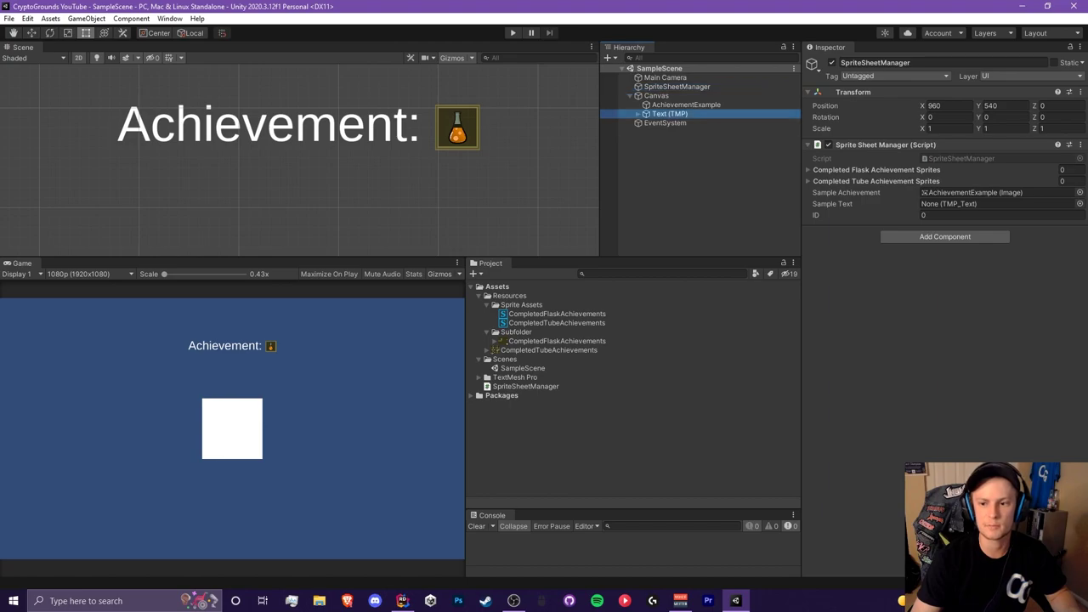
Step: Run the scene in Play mode and inspect the text input of the Text (TMP) object
key(ctrl+p)
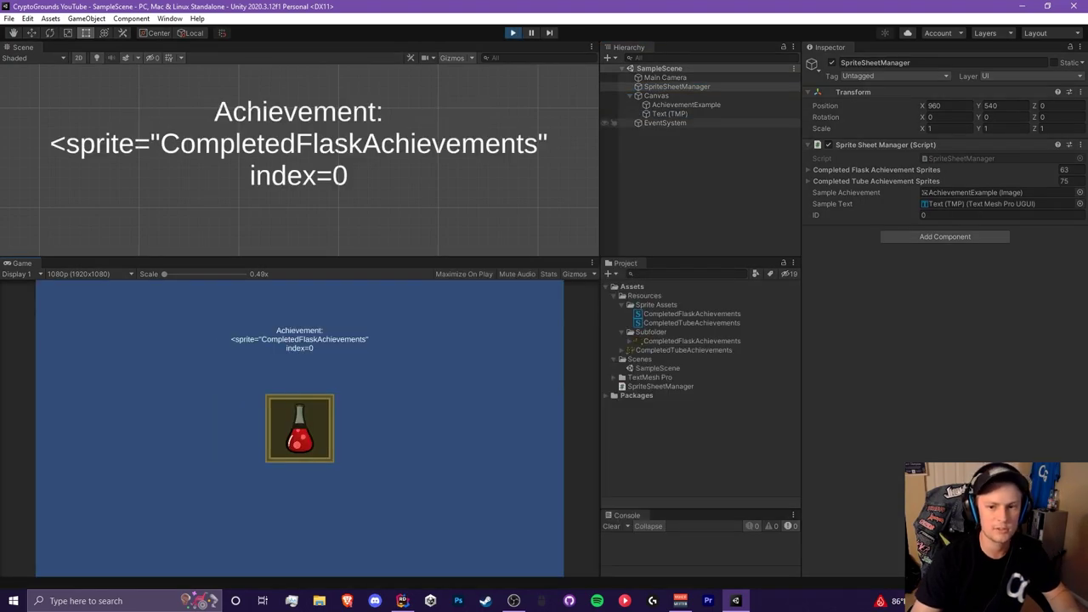
click(669, 114)
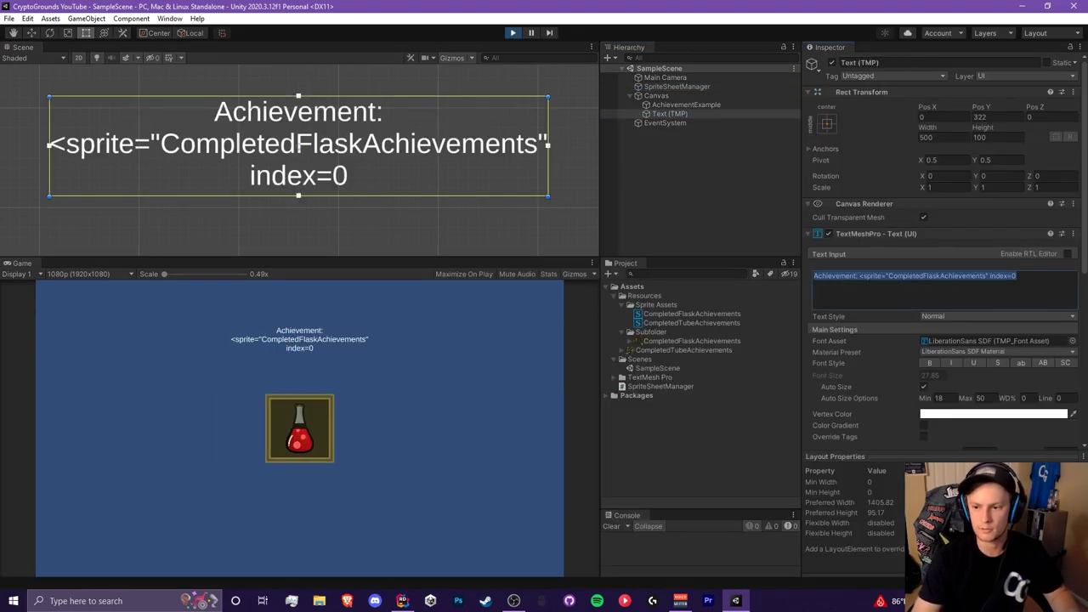
Step: In Rider, close the sprite tag with > after {ID} in the SampleText string, and return to Unity
key(alt+Tab)
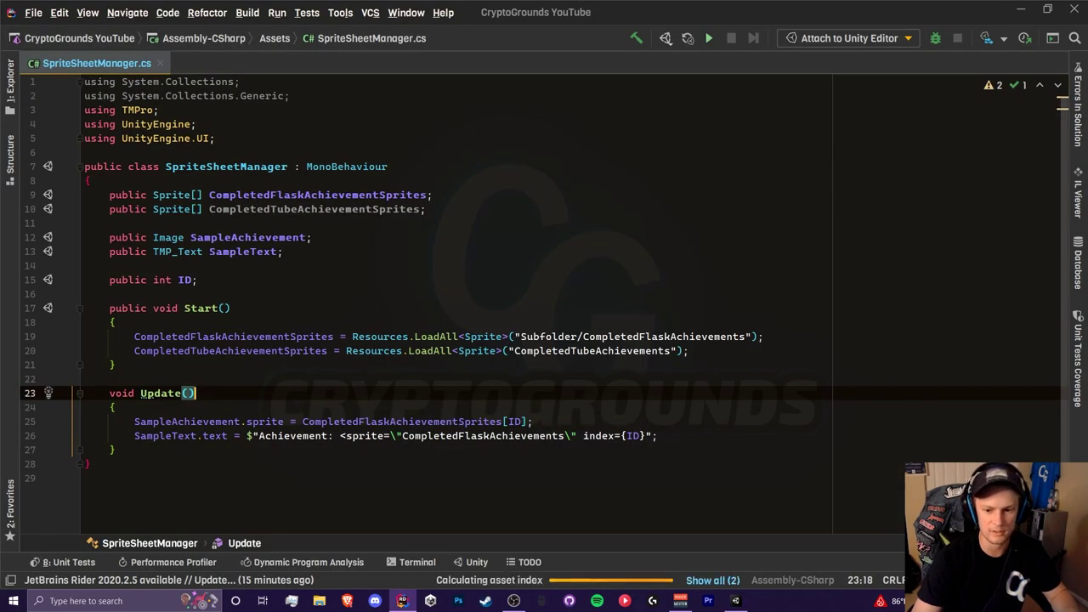
click(646, 436)
text(>)
key(alt+Tab)
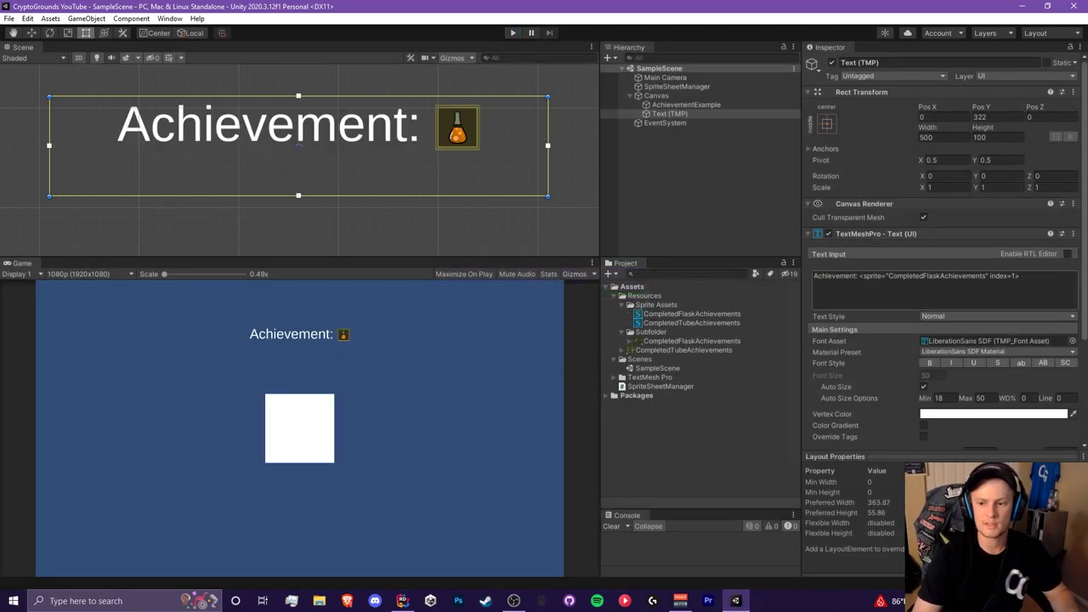
Step: Run the scene in Play mode and raise the ID of SpriteSheetManager to 10 to test both sprites
click(691, 314)
click(691, 323)
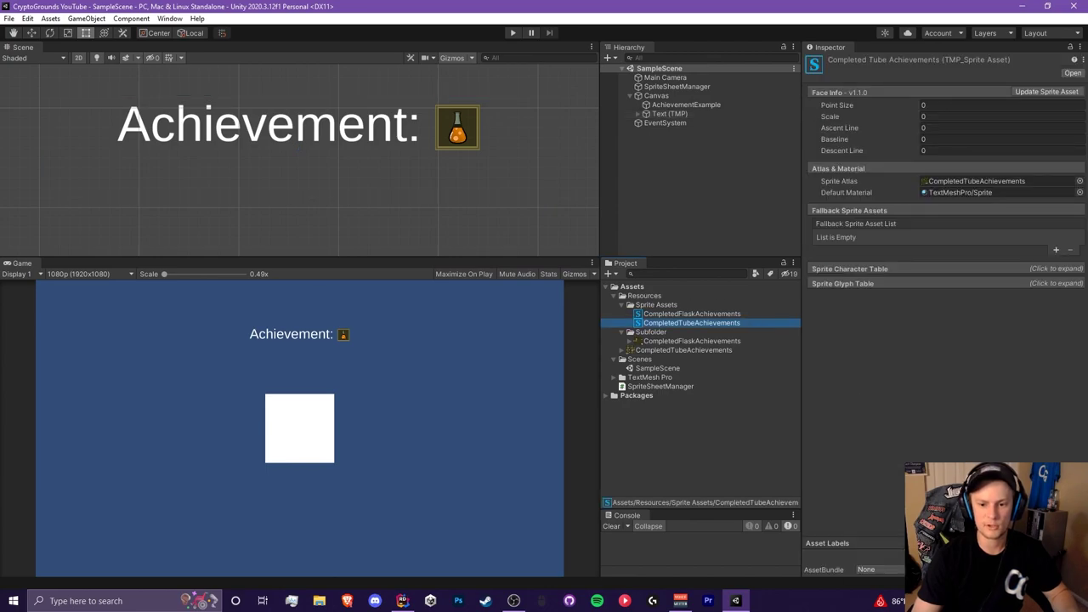
key(alt+Tab)
key(ctrl+p)
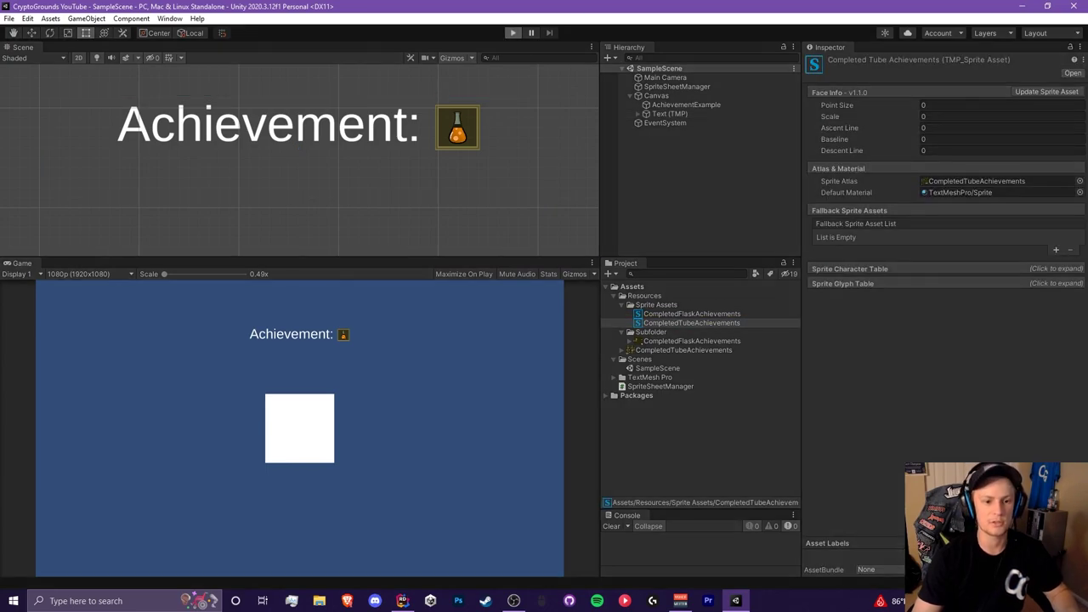
click(612, 105)
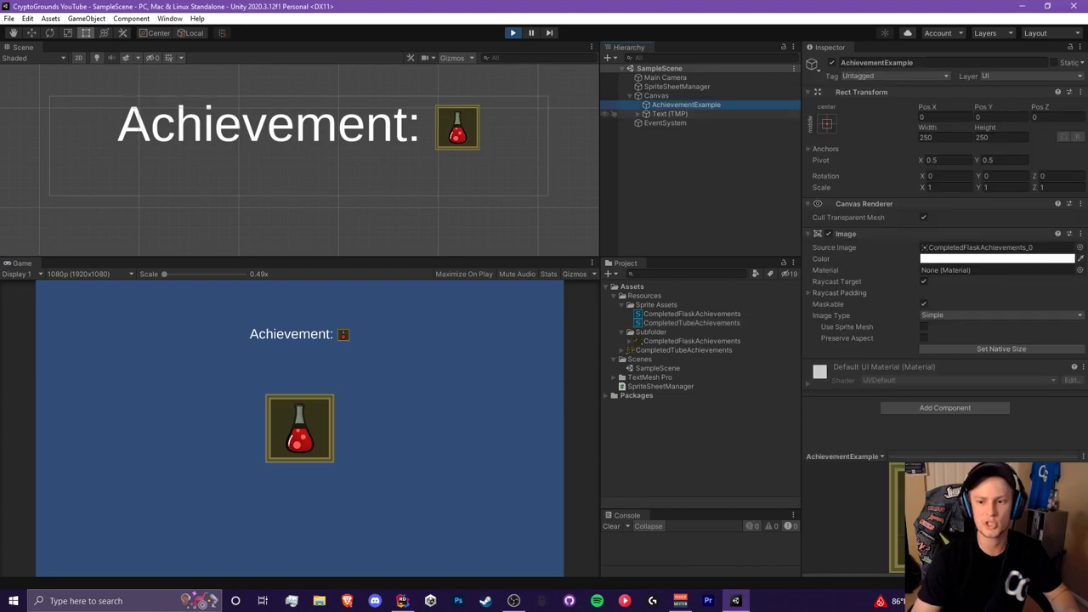
click(613, 85)
drag(816, 215, 822, 215)
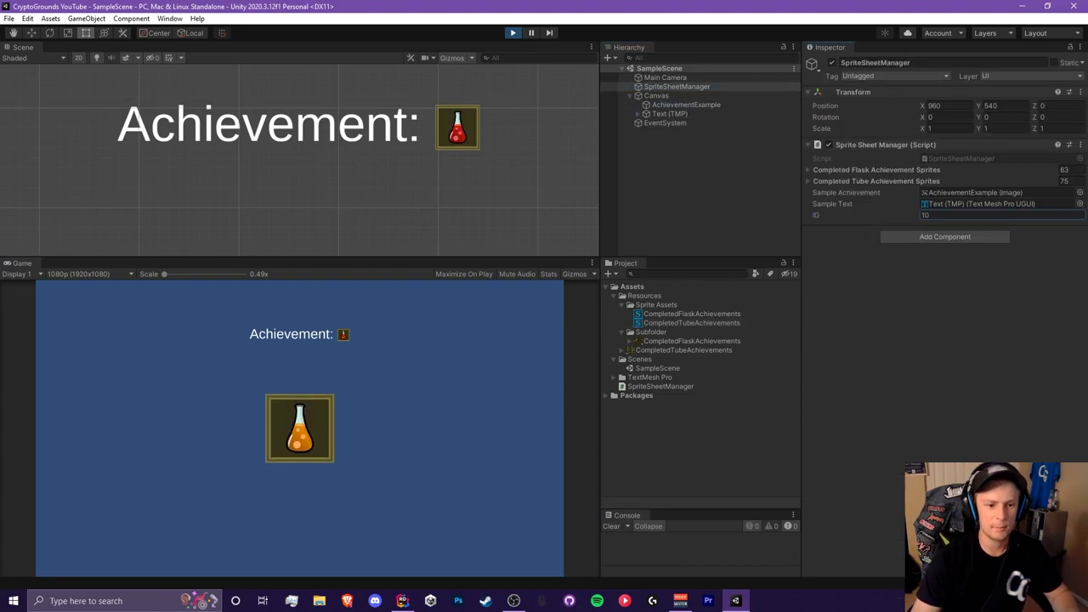
Step: Raise the ID of SpriteSheetManager further to cycle through the sprites in the image and text, and exit Play mode
scroll(420, 146, down, 5)
scroll(432, 140, up, 10)
drag(816, 215, 862, 214)
key(ctrl+s)
key(ctrl+p)
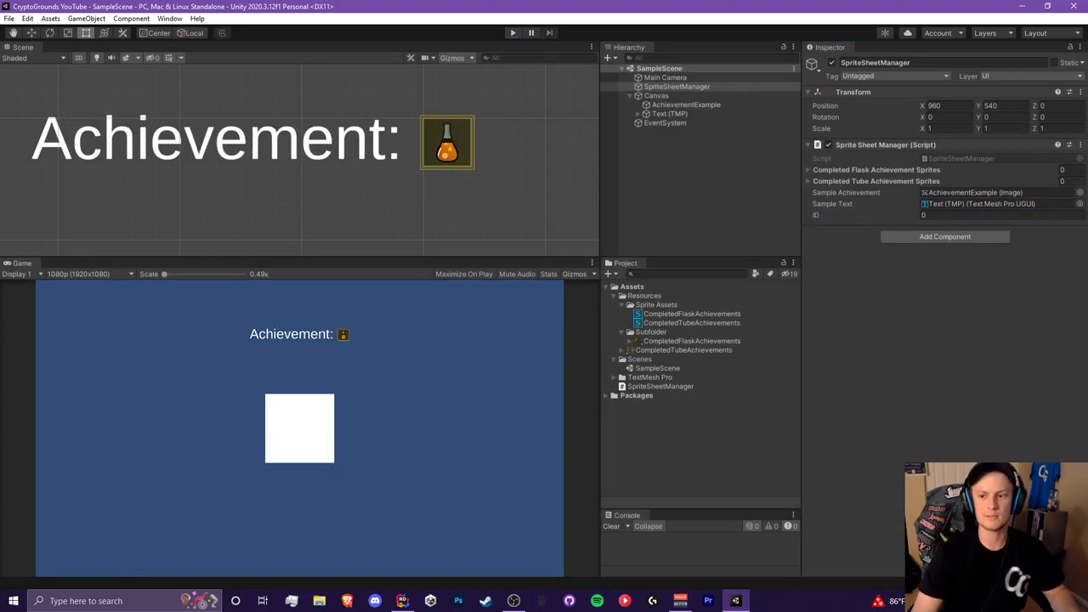
Step: Switch to Rider to review the finished SpriteSheetManager.cs script, and return to Unity
key(alt+Tab)
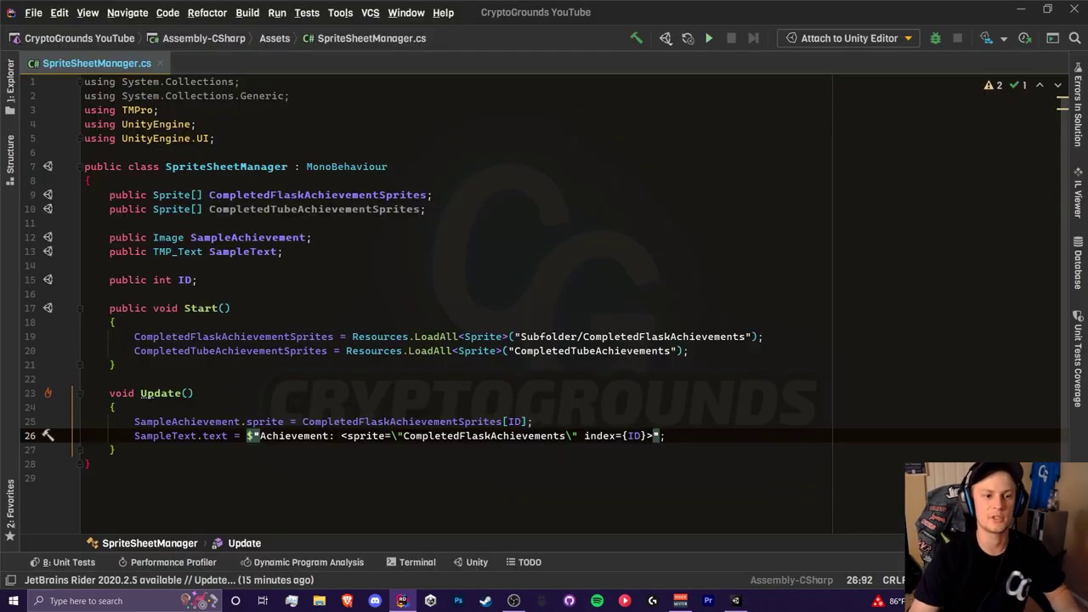
click(284, 252)
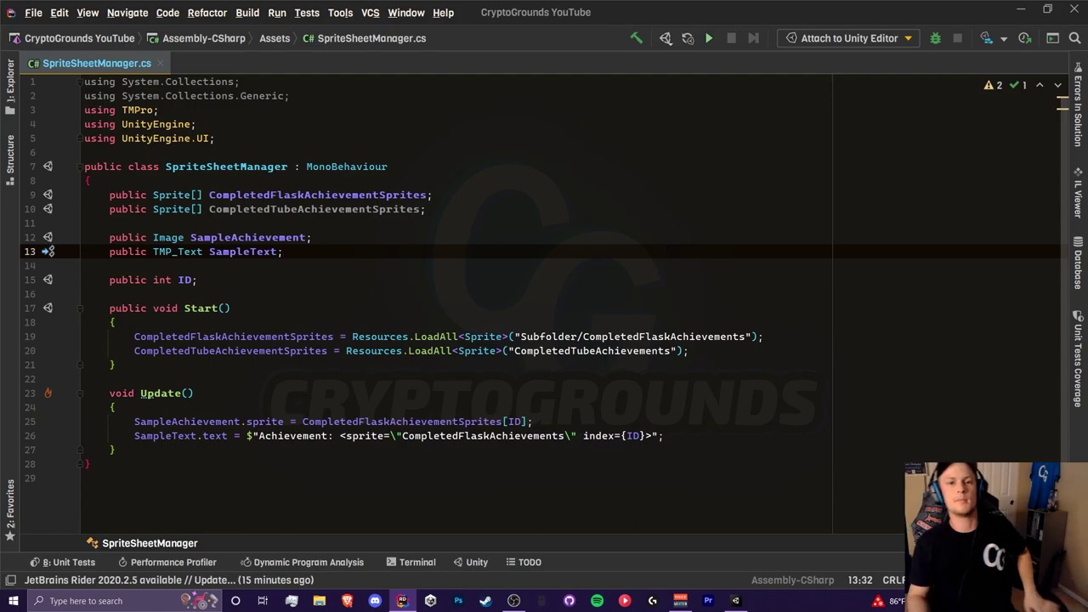
key(alt+Tab)
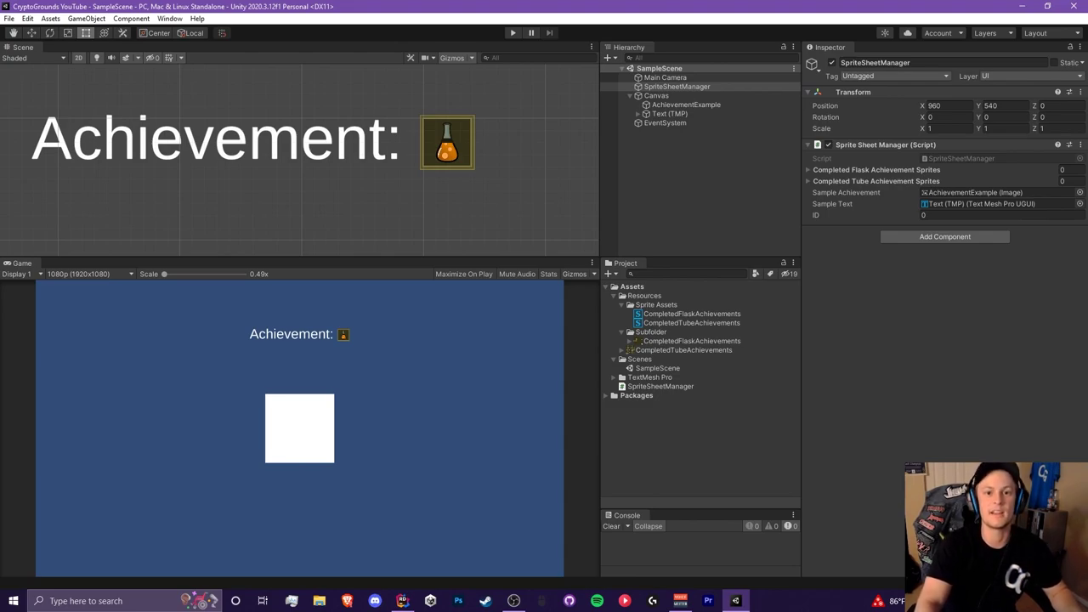
key(alt+Tab)
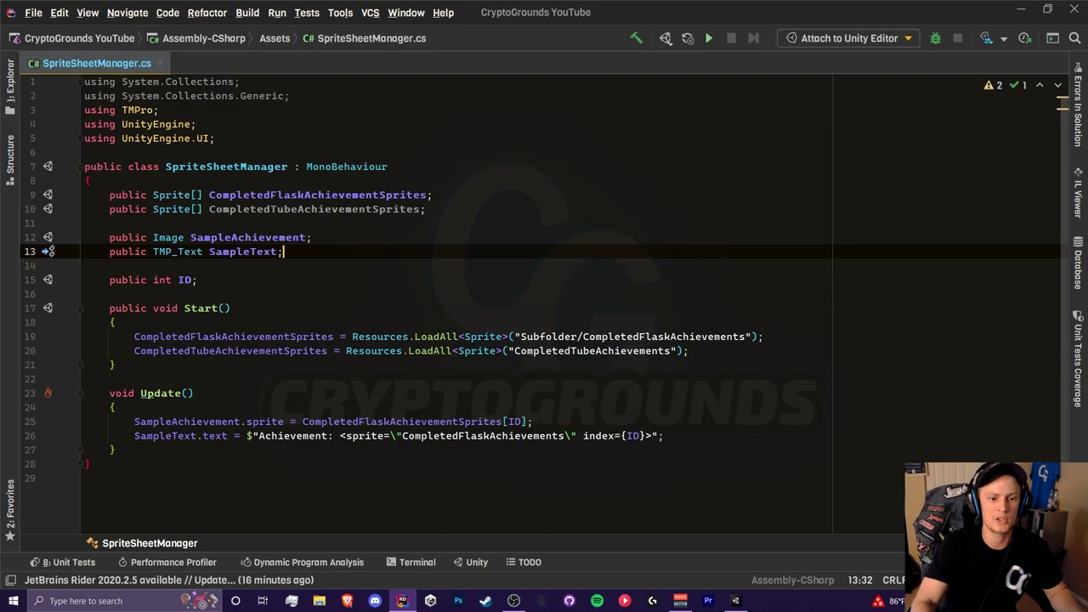
key(alt+Tab)
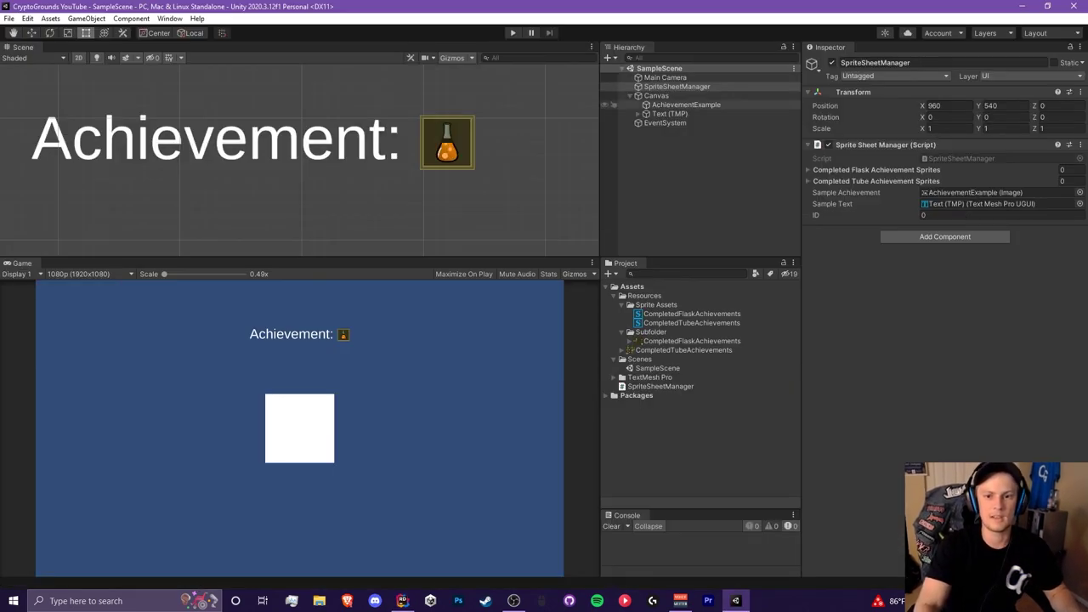
Step: Inspect the AchievementExample and Text (TMP) objects, and collapse the Canvas in the hierarchy
click(686, 105)
click(670, 114)
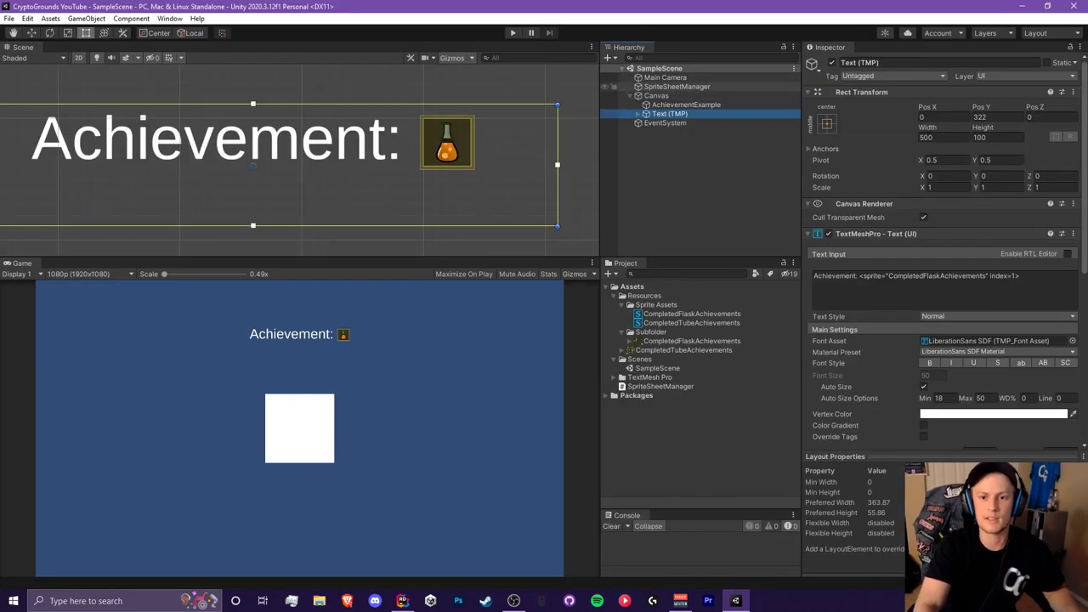
click(630, 96)
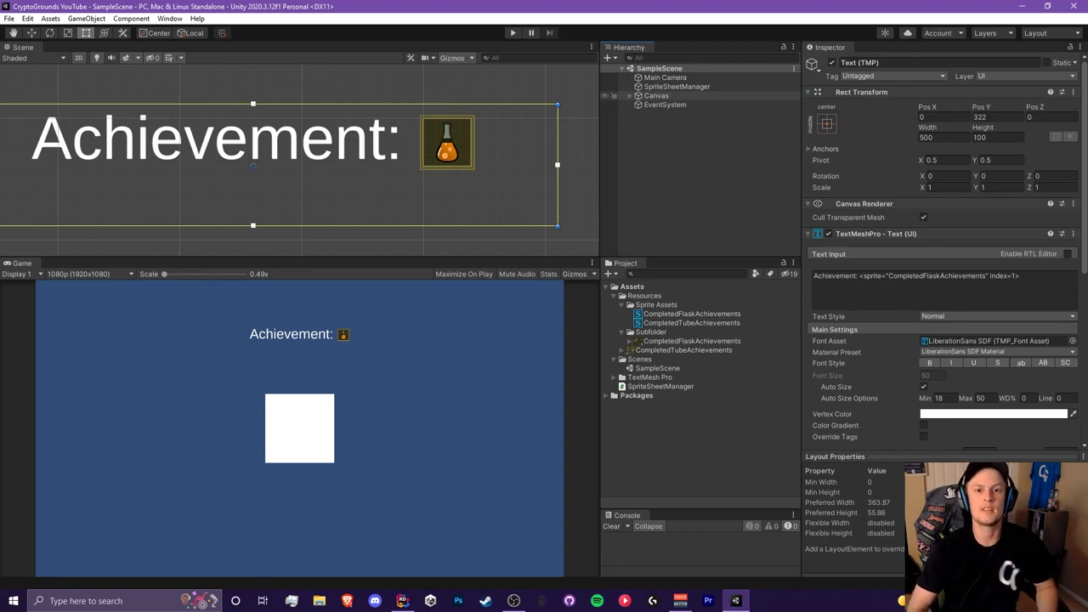